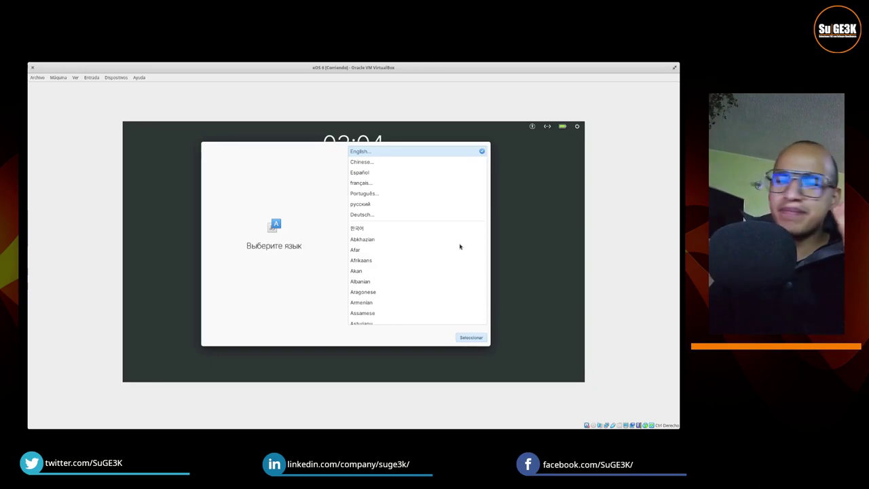
# Step: Choose Español as the system language and the Español keyboard layout with the Predeterminada variant
pyautogui.click(360, 174)
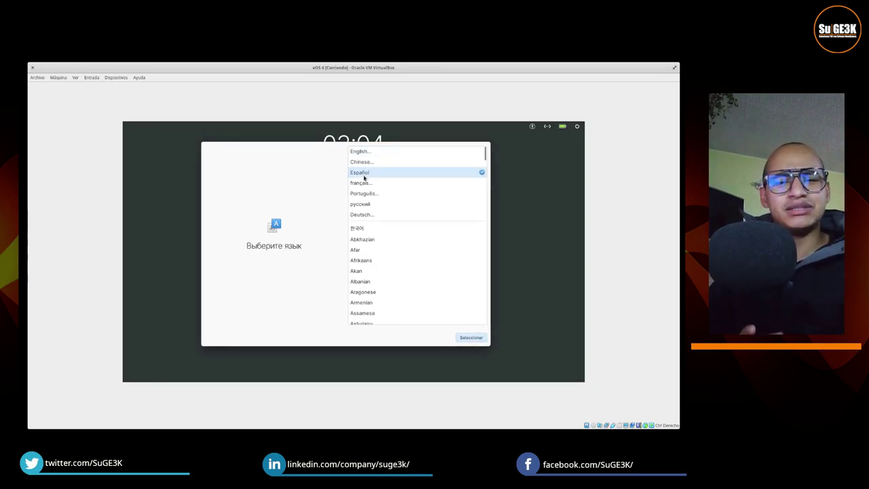
pyautogui.click(479, 337)
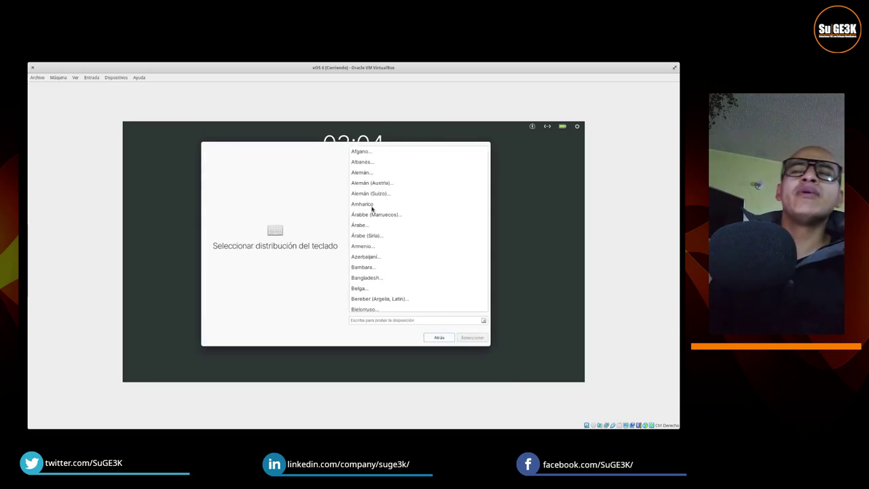
pyautogui.scroll(-4, 401, 263)
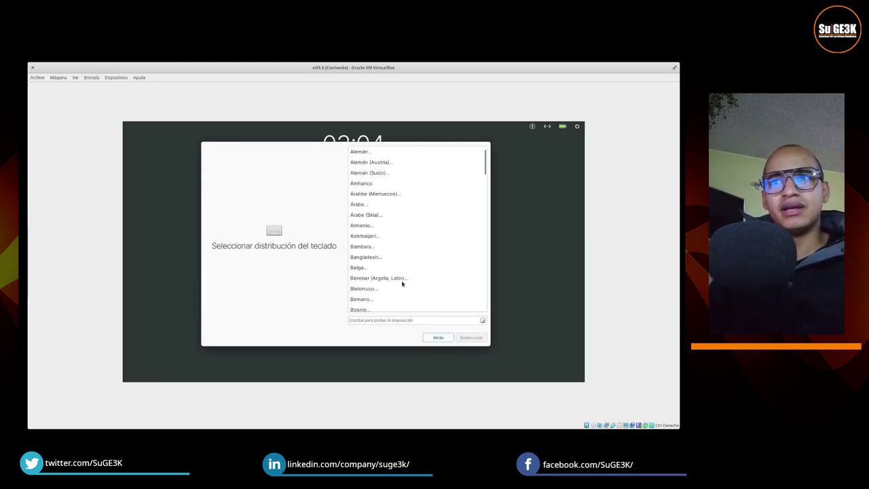
pyautogui.scroll(-2, 393, 290)
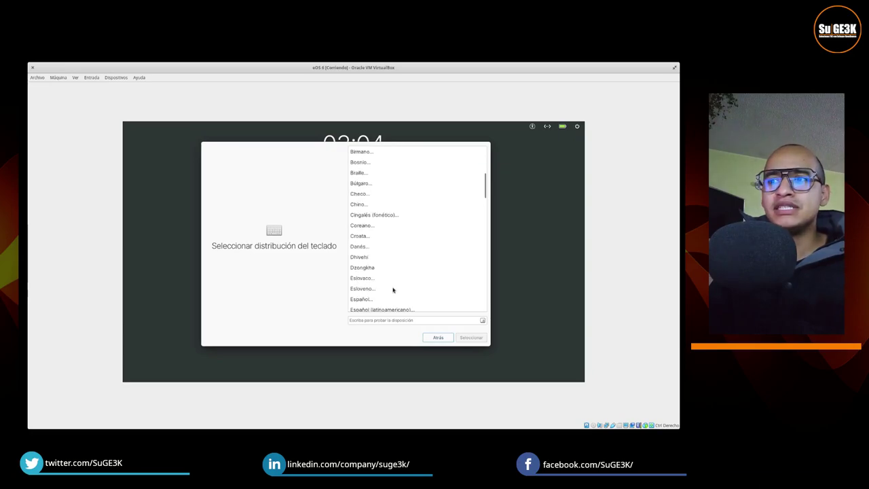
pyautogui.click(377, 301)
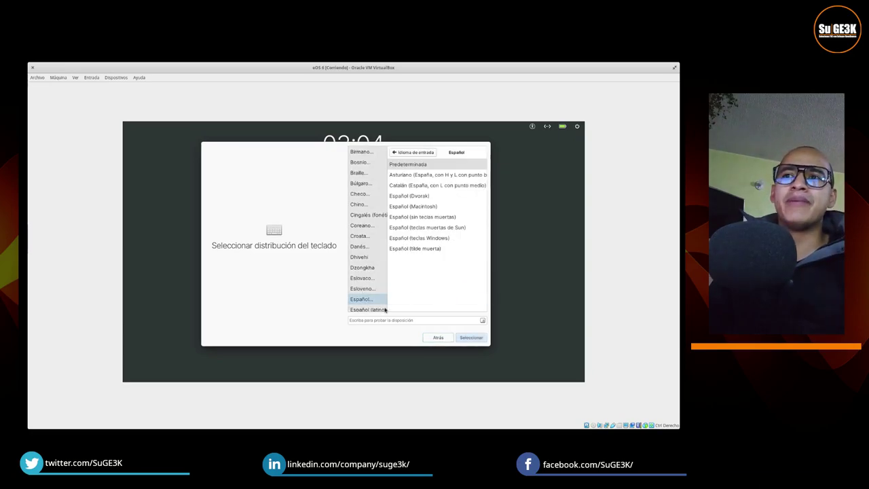
pyautogui.click(474, 338)
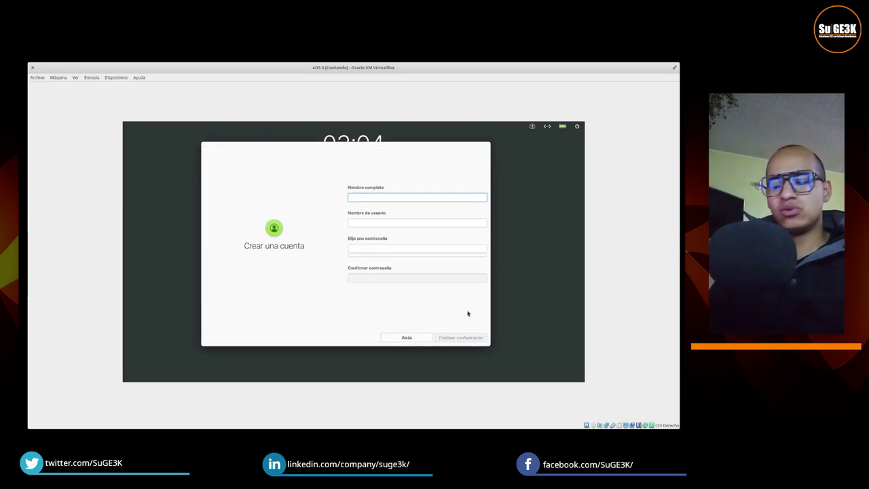
# Step: Create the account soporte, enter and confirm its password, and finish the initial configuration
pyautogui.write('soporte')
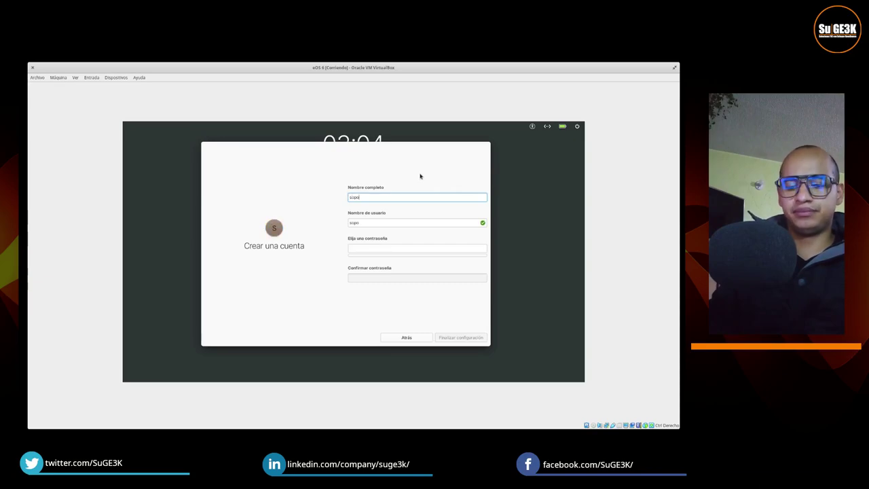
pyautogui.press('Tab')
pyautogui.press('Tab')
pyautogui.write('xxxxxxxxxxxx')
pyautogui.press('Tab')
pyautogui.write('xxxxxxxxxxxx')
pyautogui.click(468, 341)
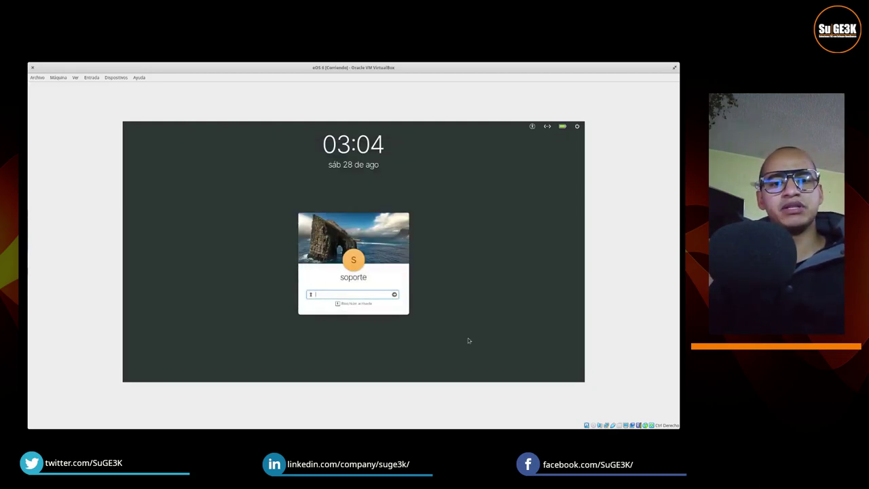
# Step: Enter the account password for soporte, retyping it from scratch, and log in to the desktop
pyautogui.write('xxx')
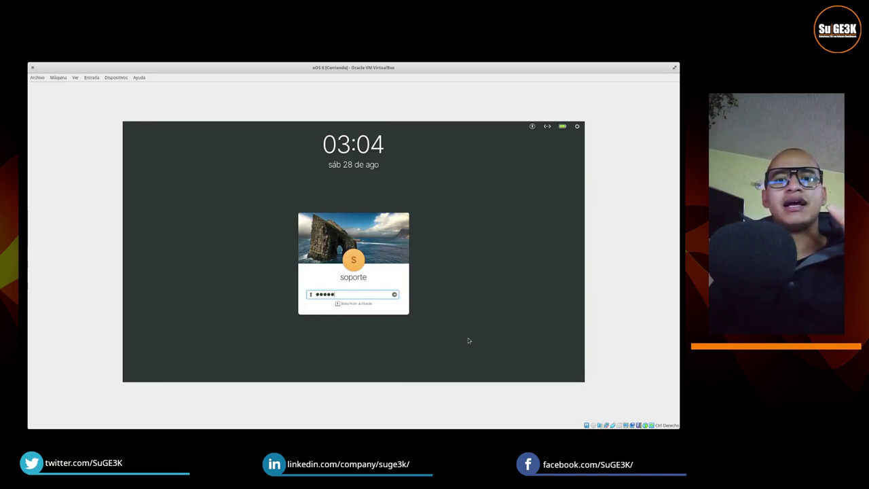
pyautogui.press('BackSpace')
pyautogui.press('BackSpace')
pyautogui.press('BackSpace')
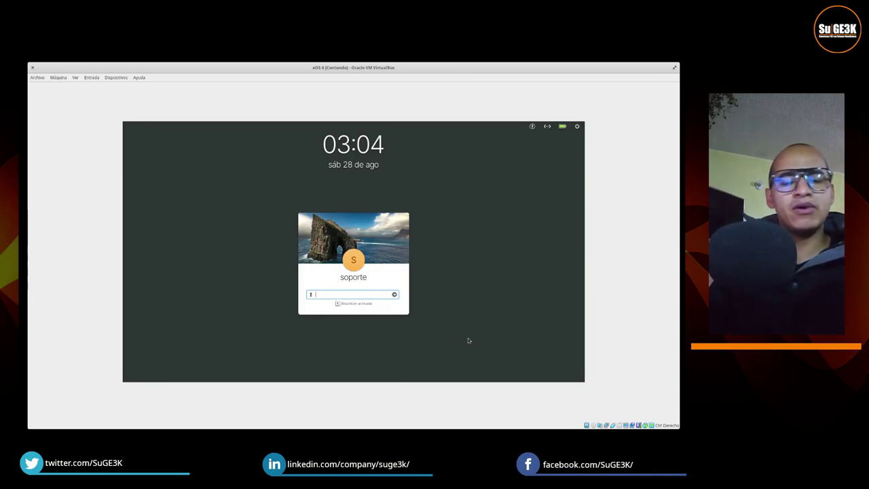
pyautogui.write('xxxxxxxxxxx')
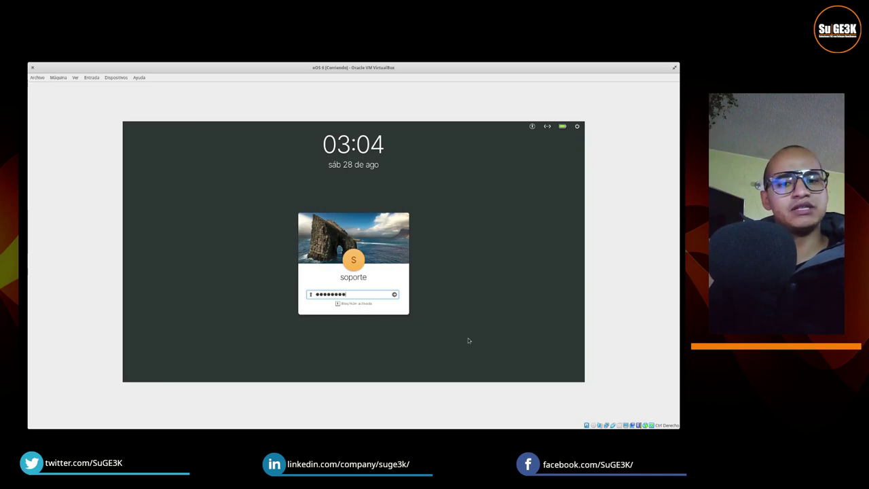
pyautogui.write('x')
pyautogui.press('Return')
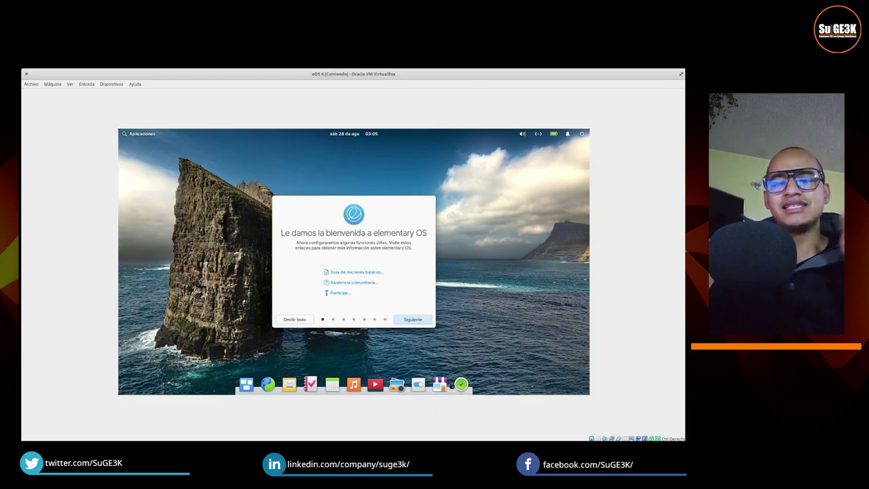
# Step: Open the Centro de aplicaciones and view the installed applications
pyautogui.click(441, 385)
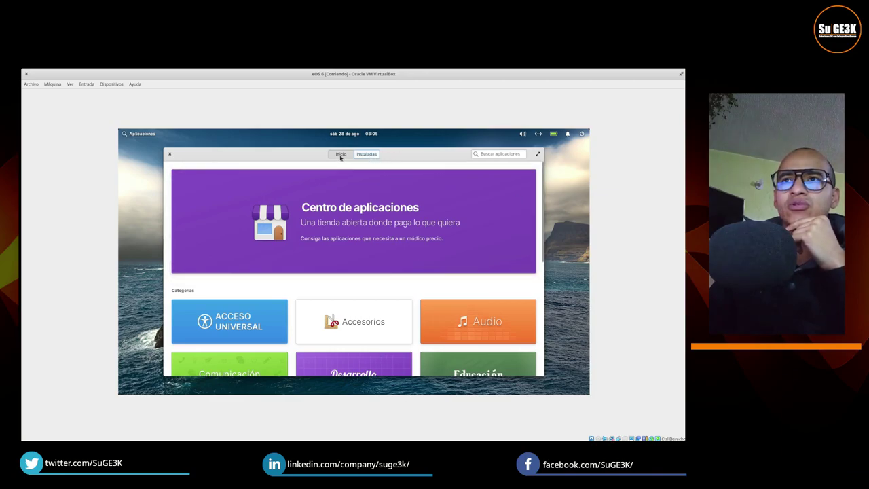
pyautogui.click(367, 154)
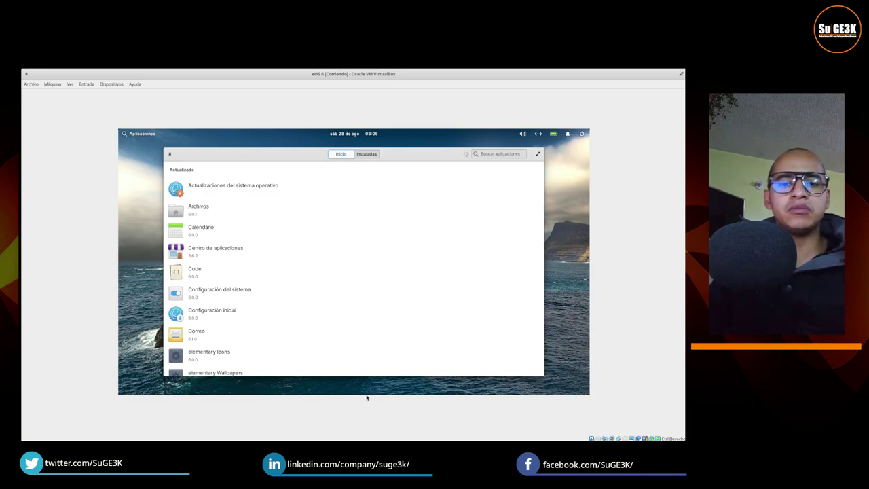
# Step: Bring the welcome assistant to the front and advance it to the Elija la apariencia page
pyautogui.moveTo(366, 394)
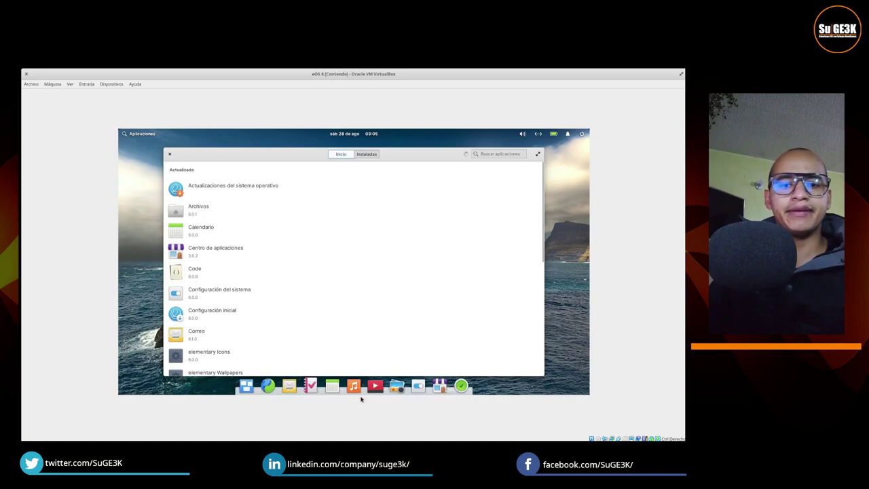
pyautogui.click(461, 385)
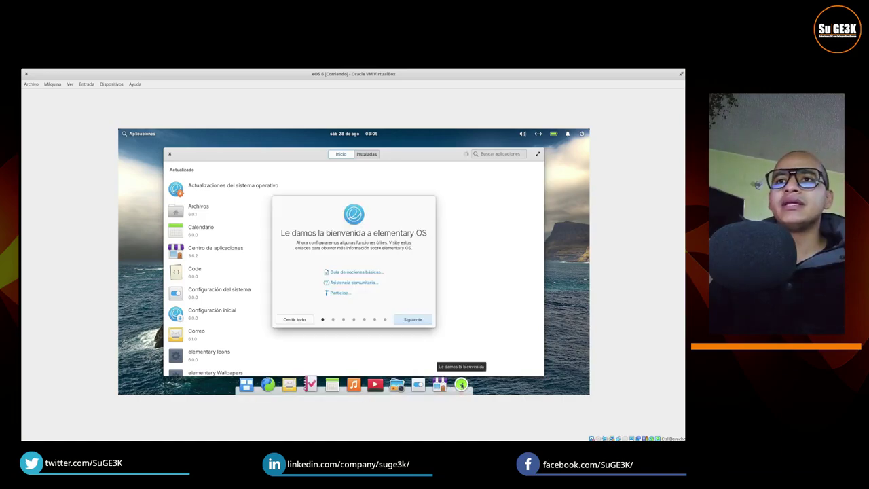
pyautogui.click(415, 321)
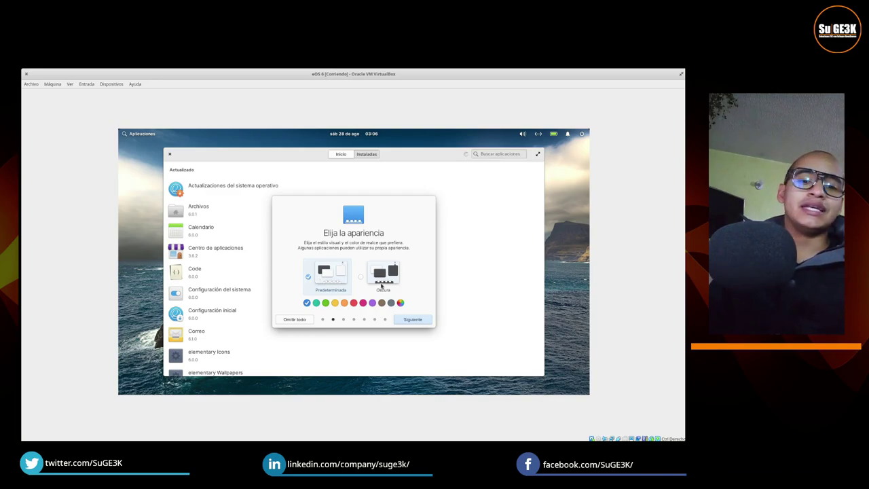
pyautogui.press('Escape')
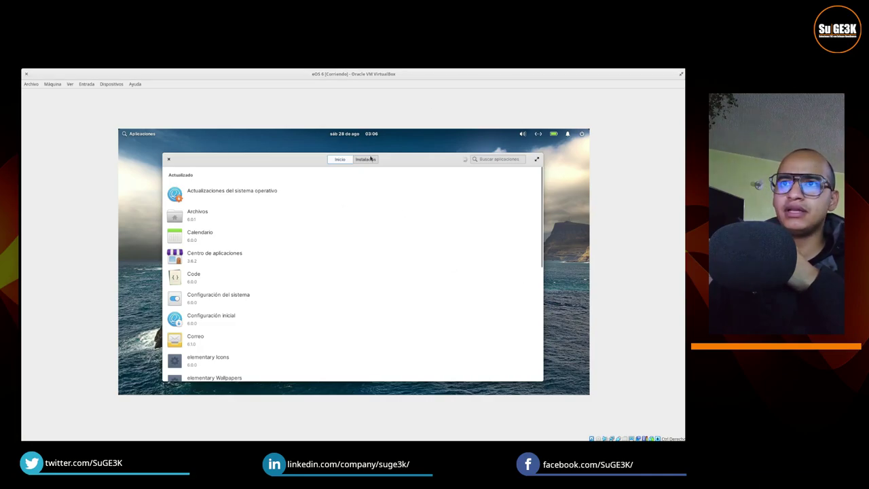
# Step: Open the Acerca de page in the host's system settings and highlight the Ubuntu version number
pyautogui.moveTo(363, 175); pyautogui.dragTo(318, 156)
pyautogui.click(243, 319)
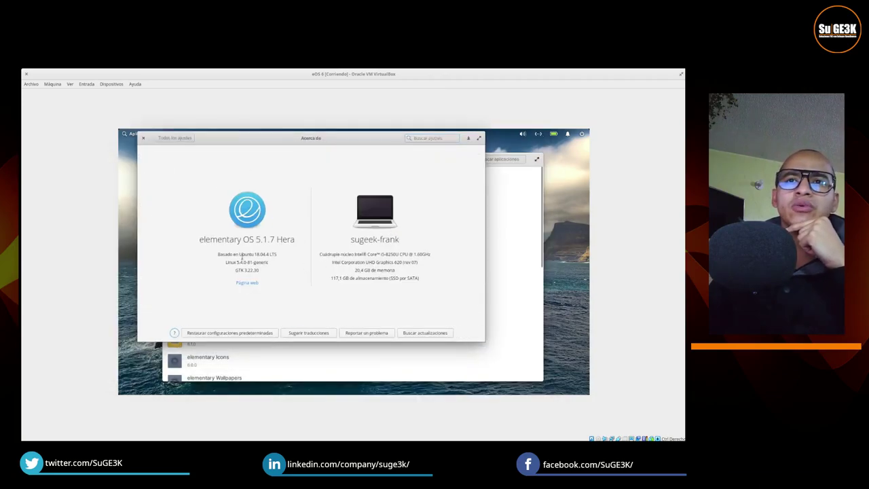
pyautogui.moveTo(256, 239); pyautogui.dragTo(274, 255)
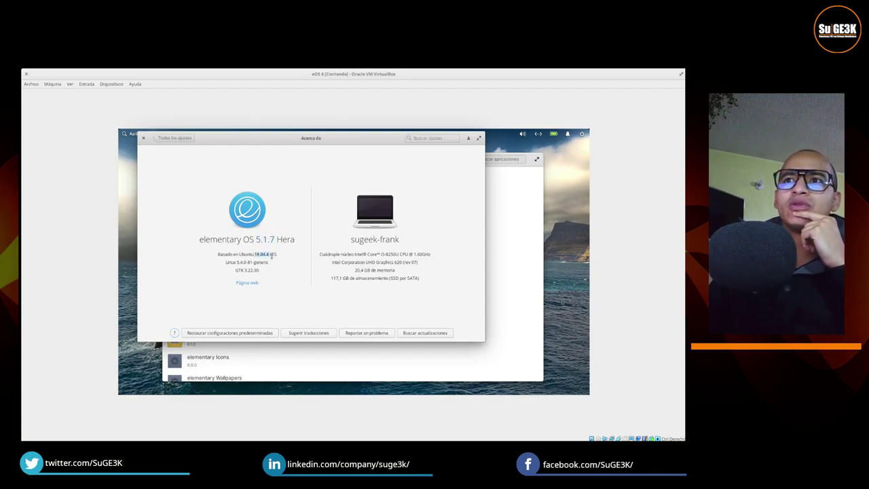
# Step: Review the mouse and Panel táctil settings on the host, and close both the settings and the Centro de aplicaciones
pyautogui.click(167, 137)
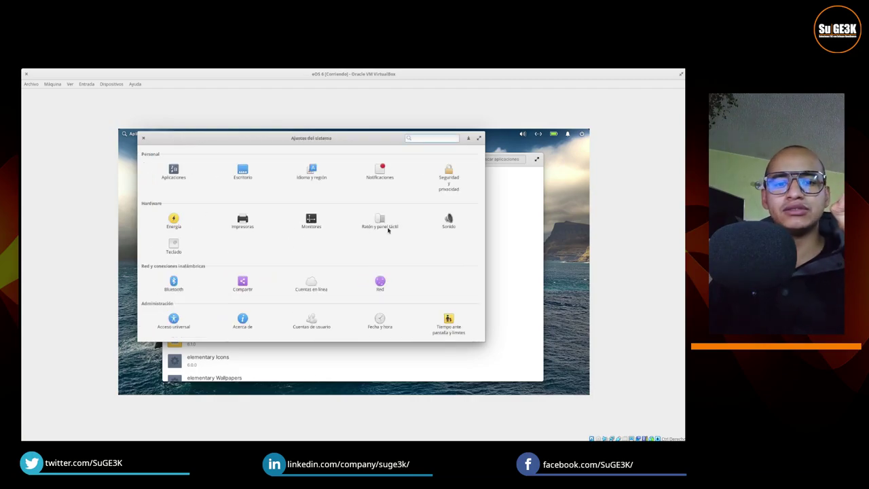
pyautogui.click(367, 228)
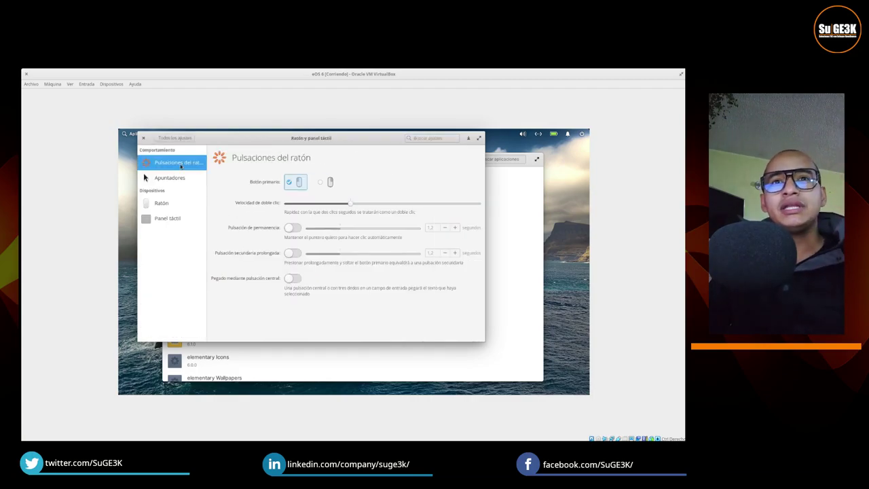
pyautogui.click(170, 206)
pyautogui.click(168, 222)
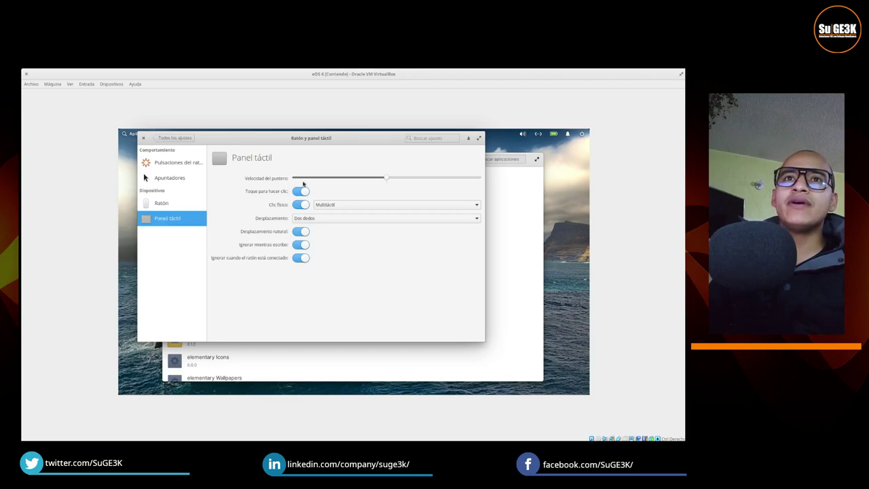
pyautogui.click(144, 139)
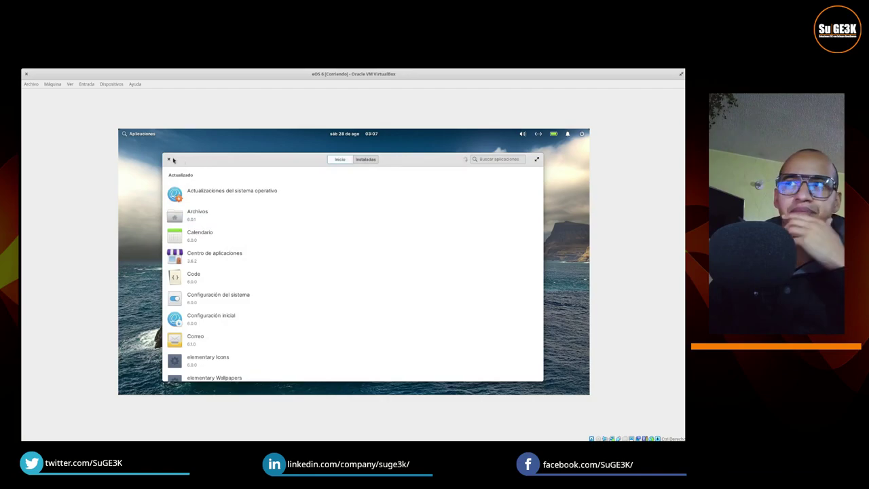
pyautogui.click(169, 160)
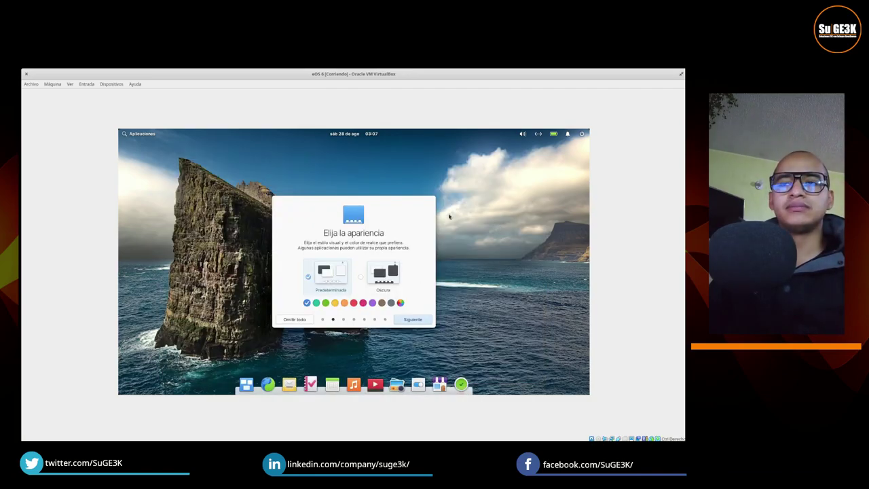
# Step: Set the accent colour to orange, preview the Oscura style, restore Predeterminada, and continue to the Luz nocturna page
pyautogui.click(345, 304)
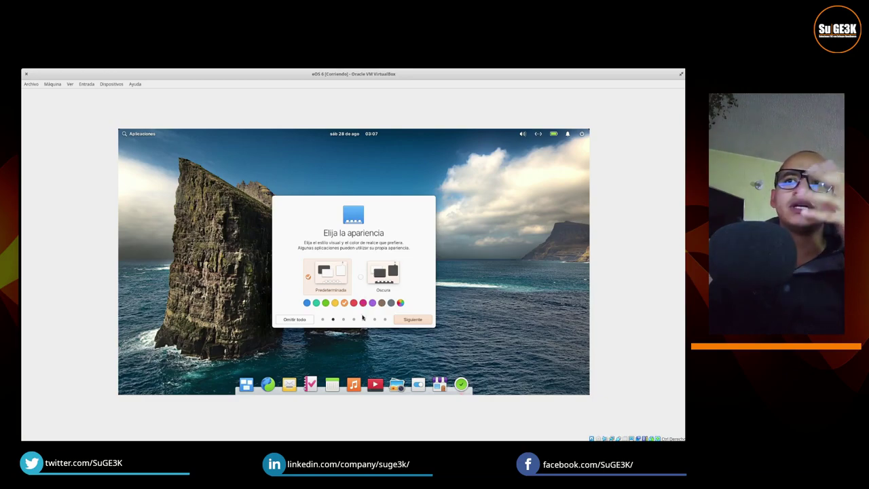
pyautogui.click(360, 278)
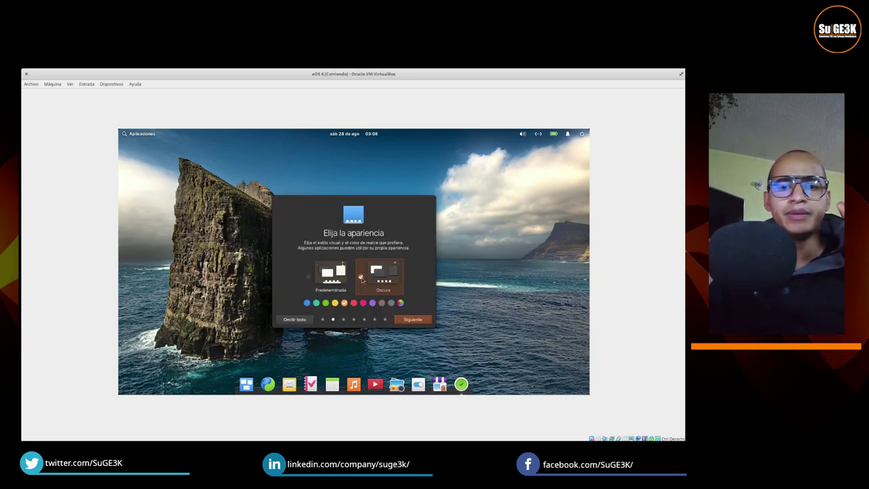
pyautogui.click(328, 282)
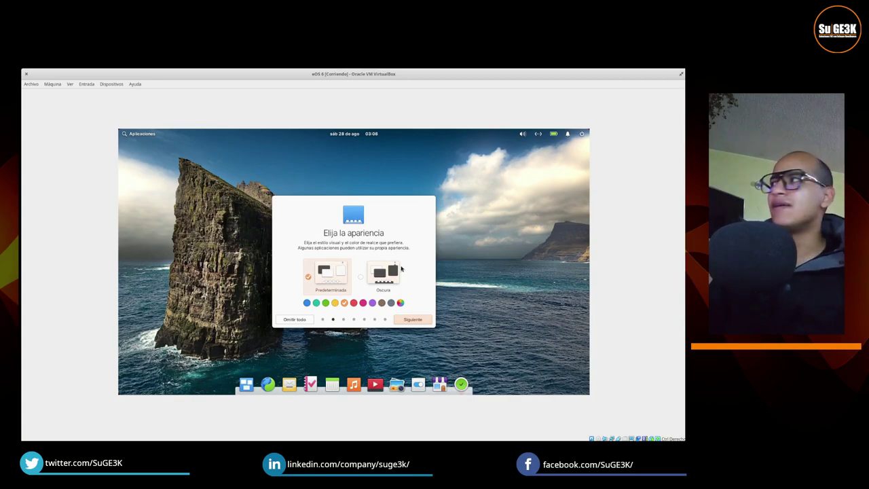
pyautogui.click(414, 319)
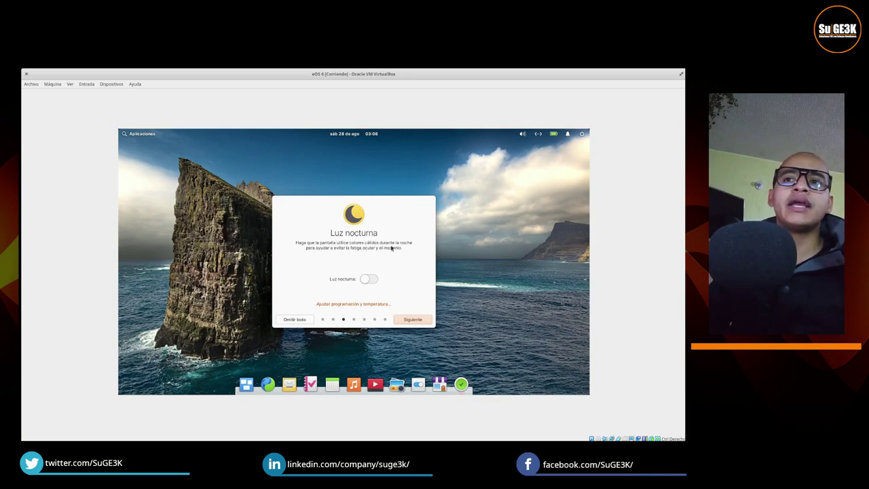
# Step: Try switching Luz nocturna on and off, leaving it disabled
pyautogui.click(373, 279)
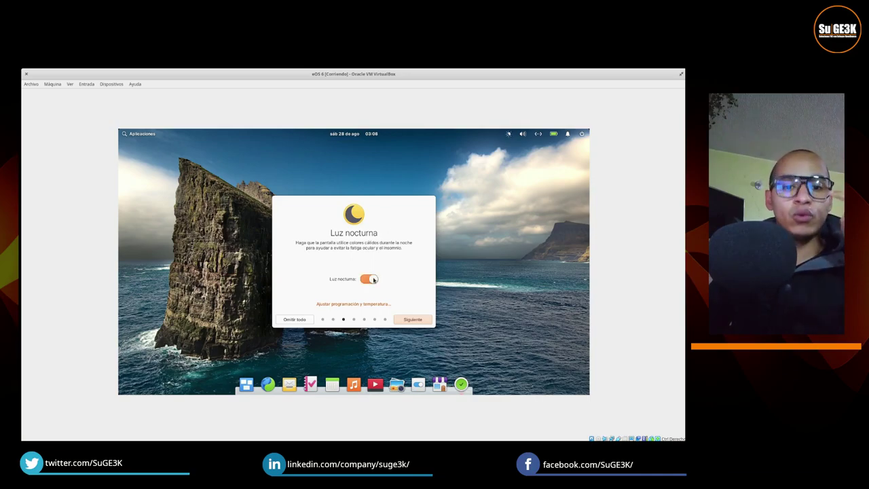
pyautogui.click(373, 279)
pyautogui.click(373, 279)
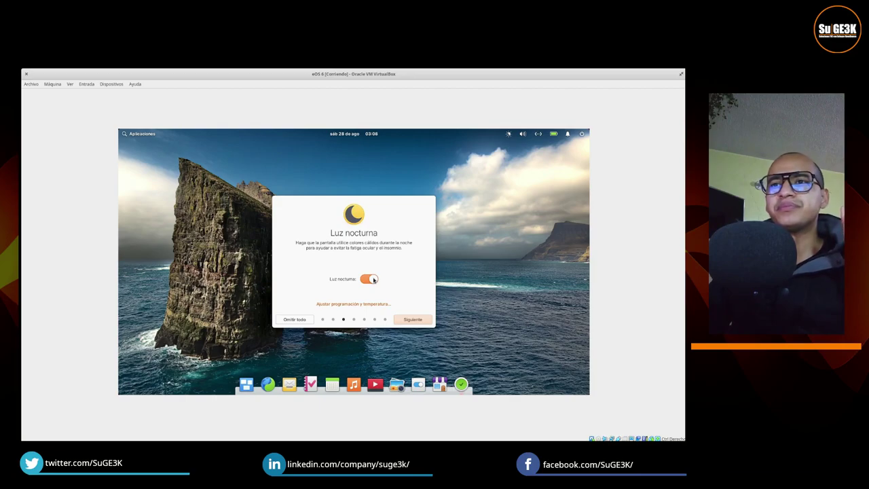
pyautogui.click(372, 279)
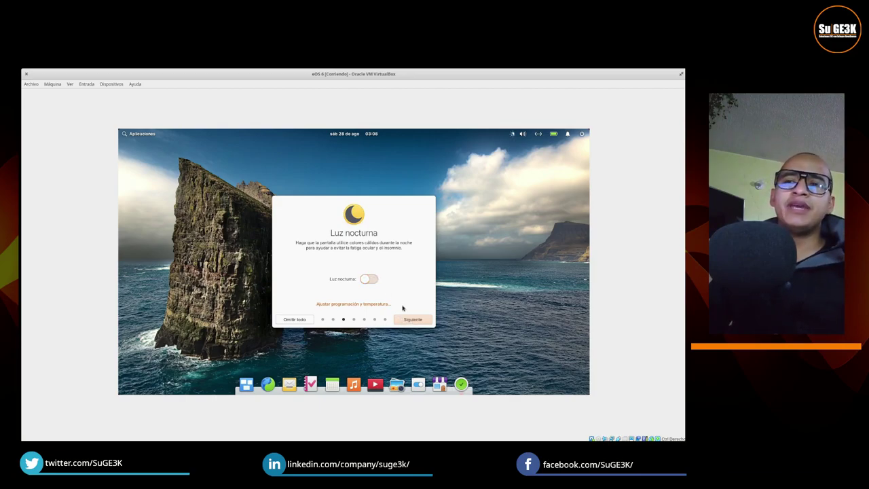
# Step: Advance to Obtenga aplicaciones, keeping both automatic deletion options in Mantenimiento and skipping the online accounts connection
pyautogui.click(413, 319)
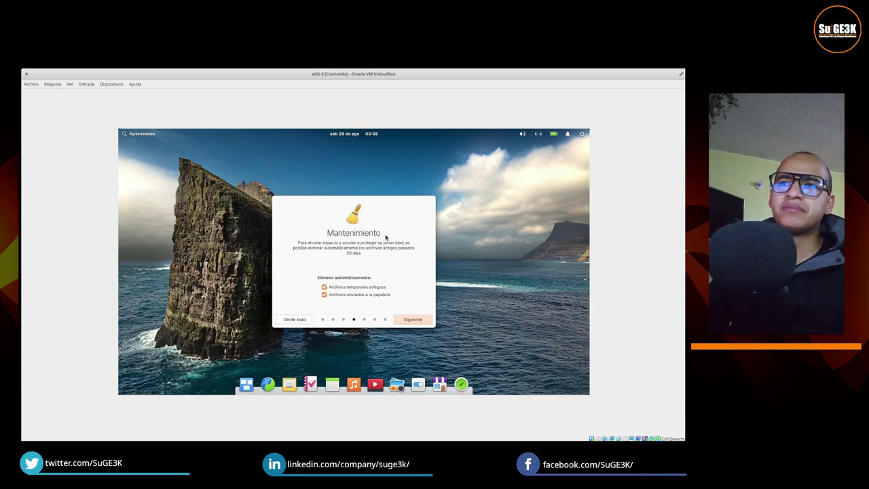
pyautogui.click(416, 319)
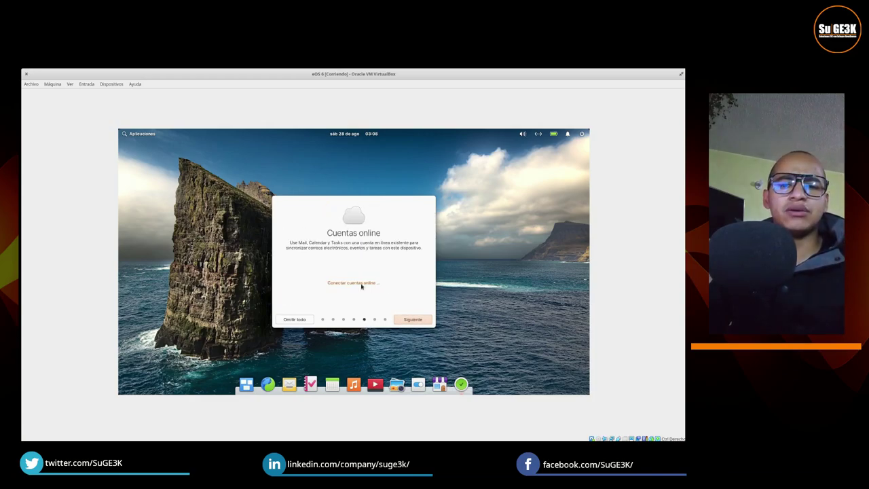
pyautogui.click(412, 322)
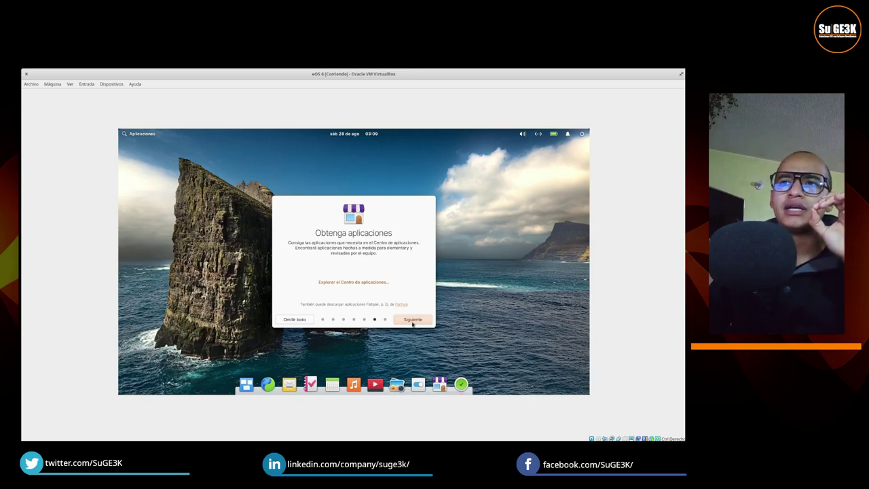
# Step: Advance the welcome assistant to Todo listo, open Configuración del sistema from it and reposition the settings window
pyautogui.click(414, 323)
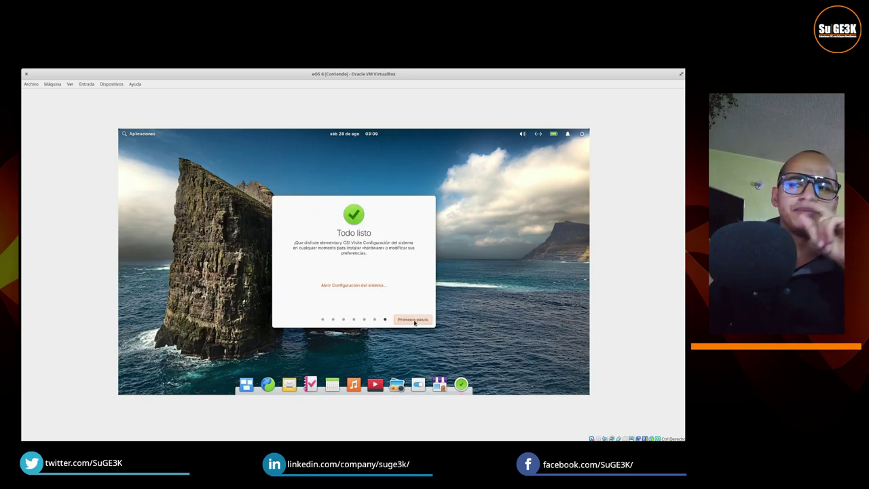
pyautogui.click(375, 288)
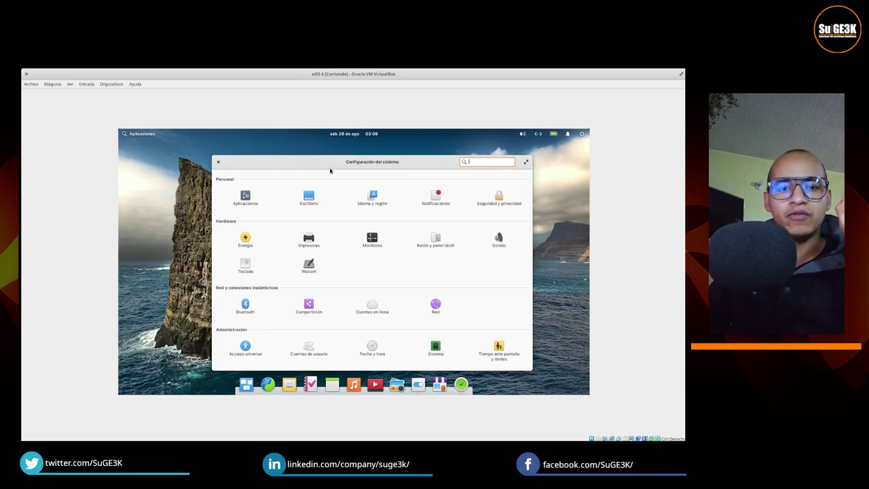
pyautogui.moveTo(330, 171); pyautogui.dragTo(320, 160)
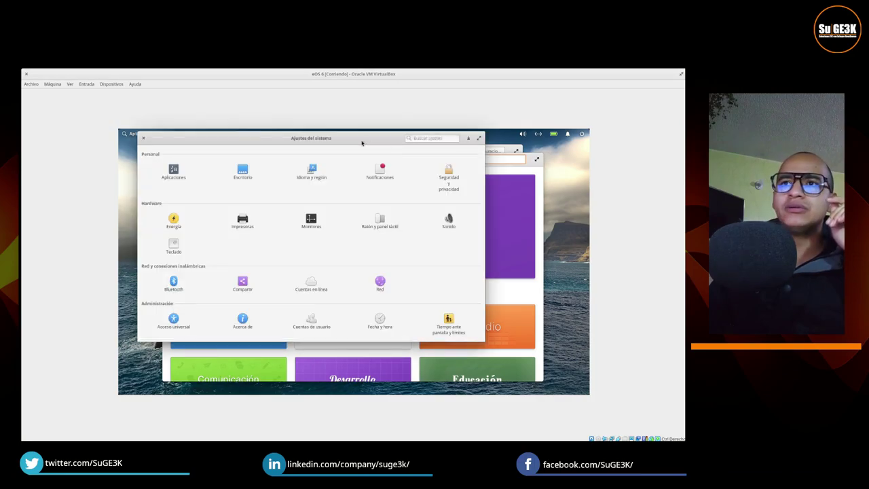
# Step: Compare the host's Ajustes del sistema categories with the virtual machine's Configuración del sistema, and check Fecha y hora on the host
pyautogui.moveTo(363, 138); pyautogui.dragTo(531, 209)
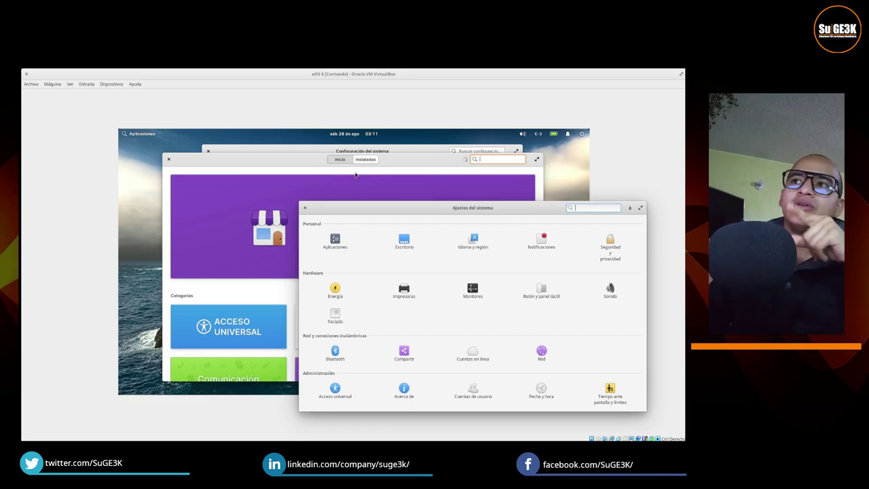
pyautogui.click(374, 162)
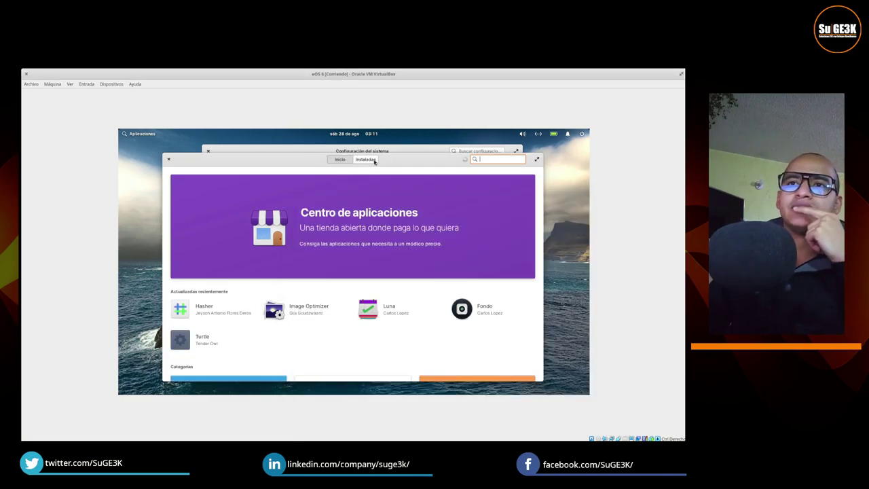
pyautogui.click(378, 150)
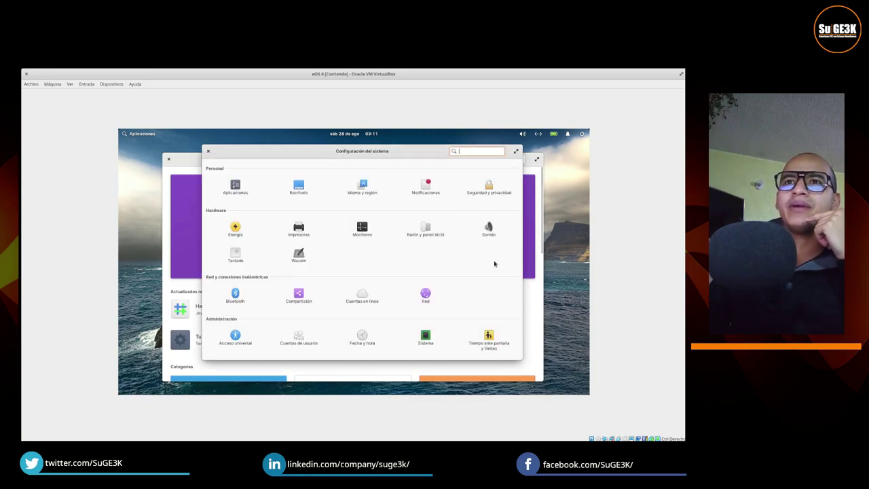
pyautogui.press('super+Down')
pyautogui.click(537, 213)
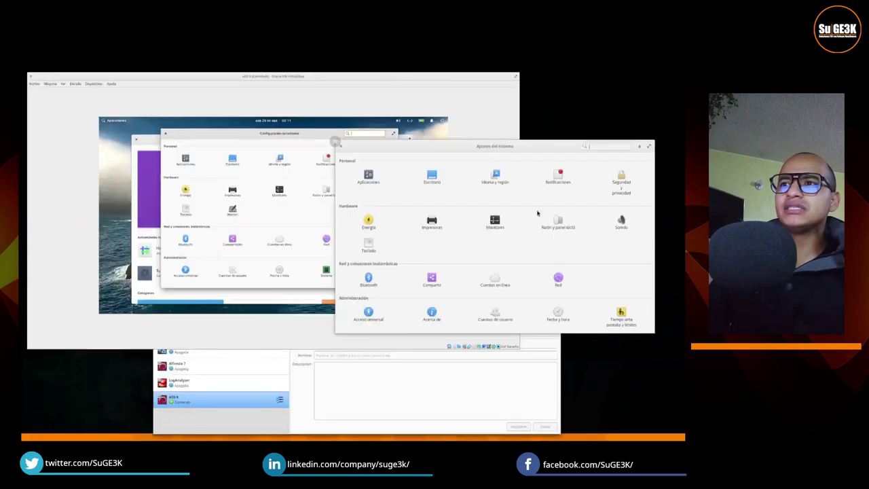
pyautogui.moveTo(519, 175); pyautogui.dragTo(478, 221)
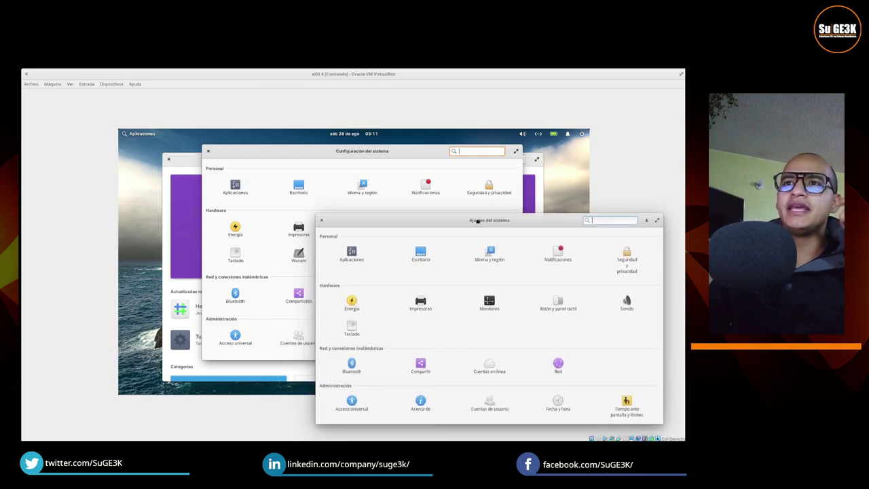
pyautogui.moveTo(477, 221); pyautogui.dragTo(513, 175)
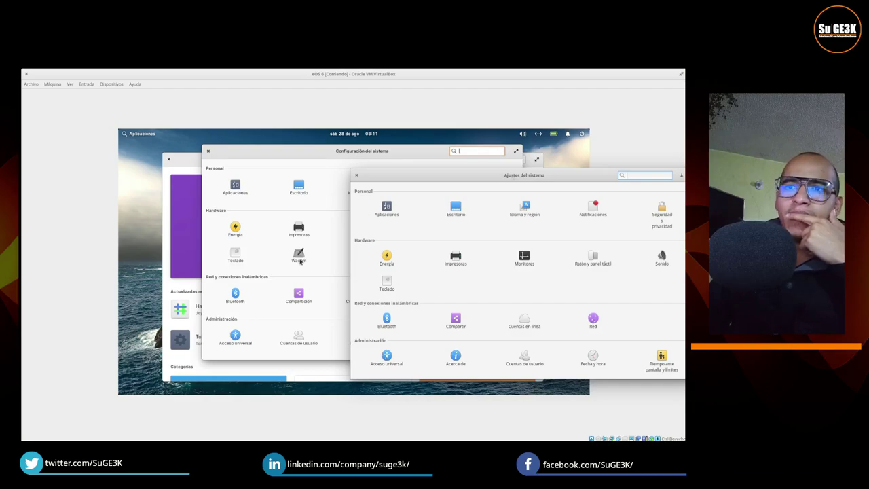
pyautogui.moveTo(534, 175); pyautogui.dragTo(504, 131)
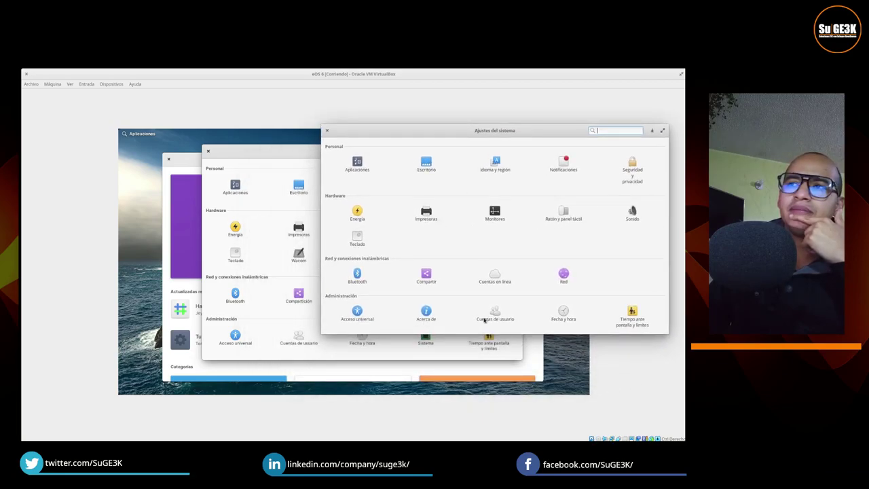
pyautogui.click(562, 315)
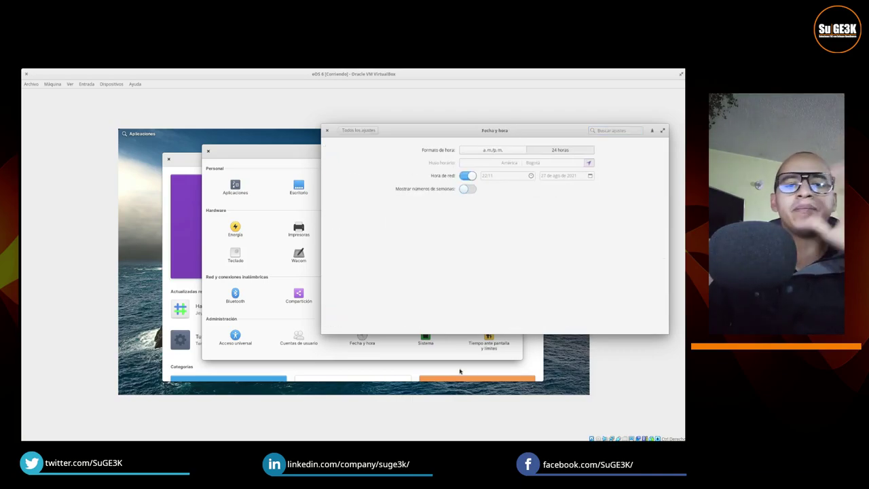
pyautogui.click(352, 130)
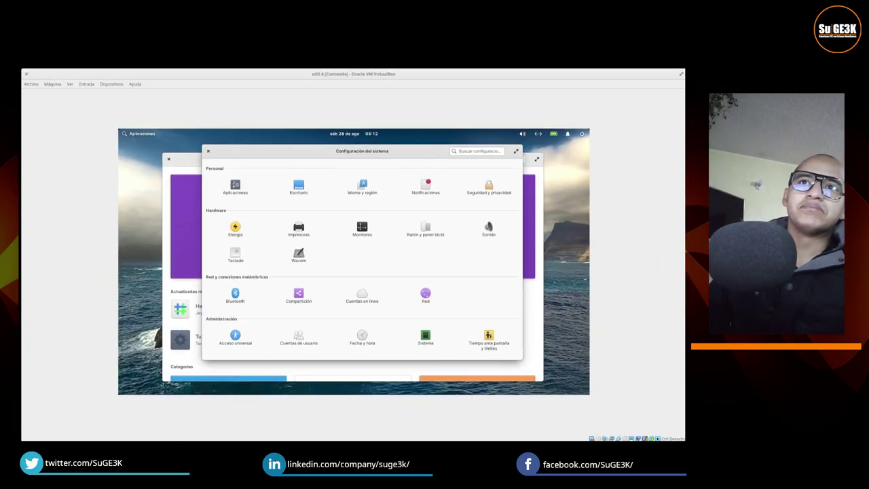
# Step: Compare the Aplicaciones settings, viewing Permisos in the virtual machine and Arranque on the host
pyautogui.click(238, 190)
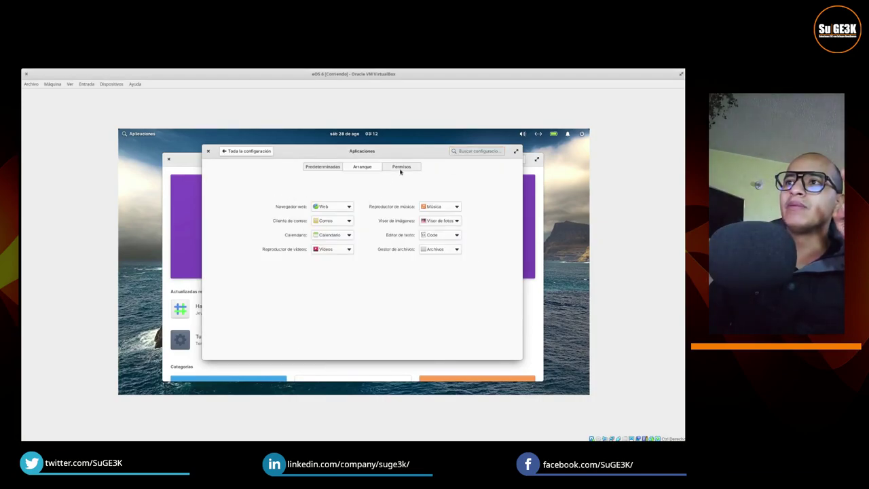
pyautogui.click(401, 169)
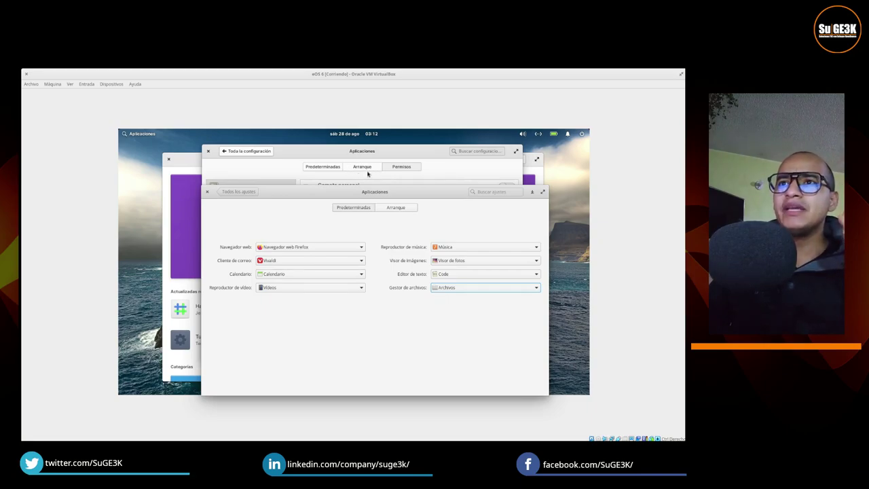
pyautogui.click(405, 210)
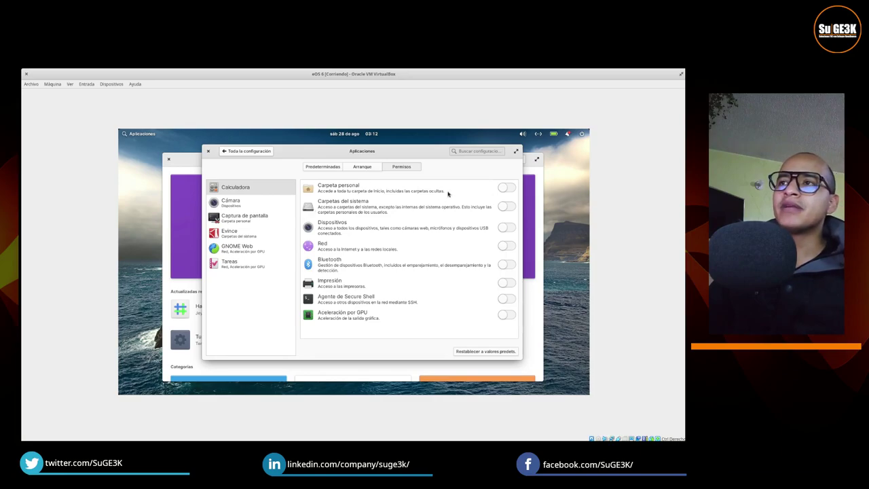
# Step: Grant GNOME Web the Carpeta personal and Impresión permissions, and review the permissions of Captura de pantalla and Evince
pyautogui.click(239, 250)
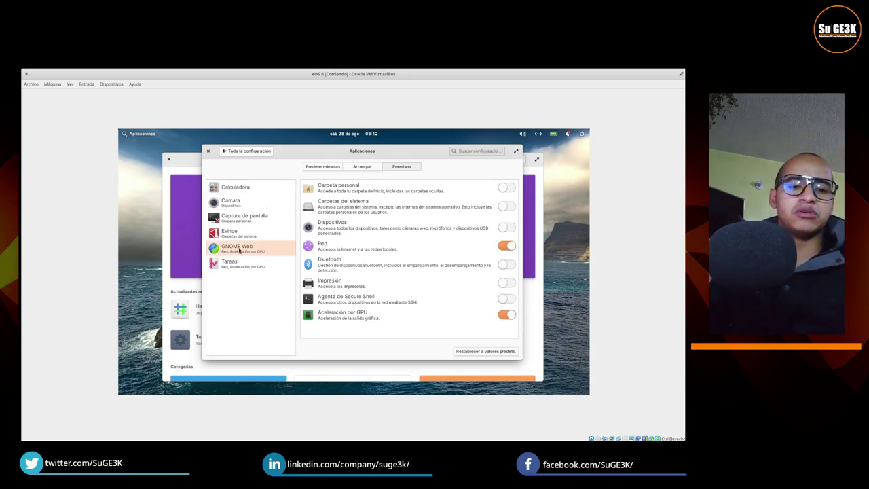
pyautogui.click(506, 189)
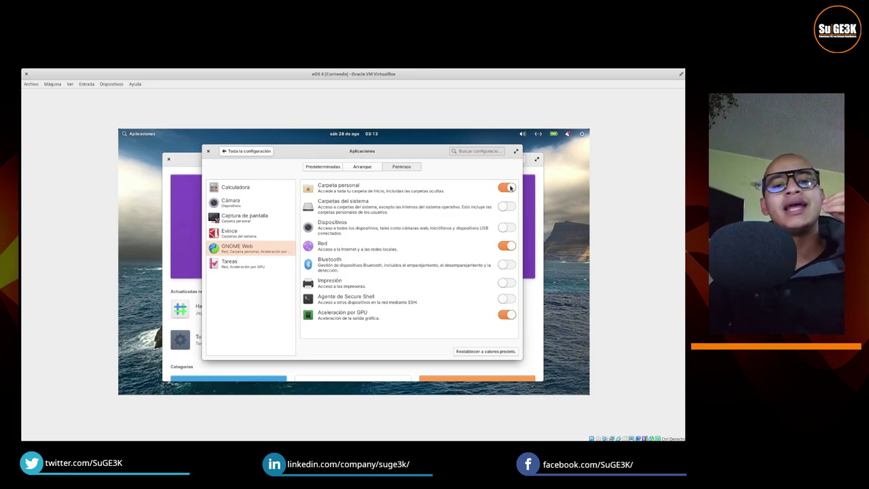
pyautogui.click(503, 284)
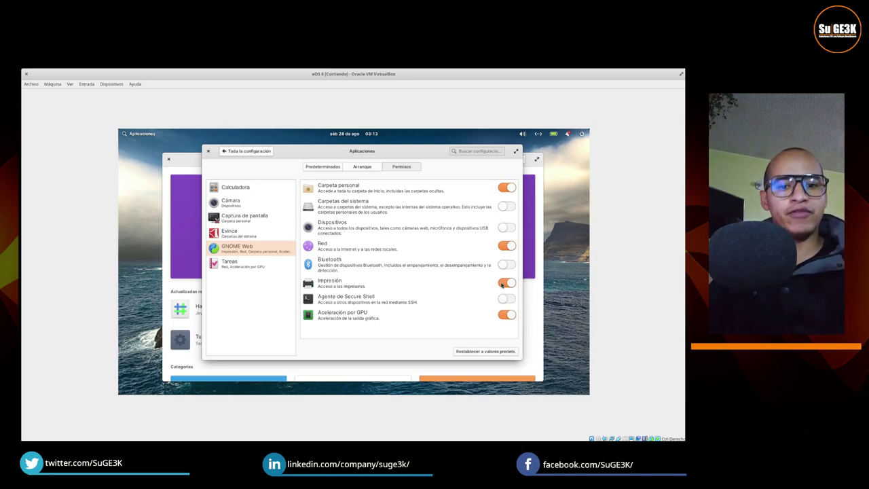
pyautogui.click(254, 218)
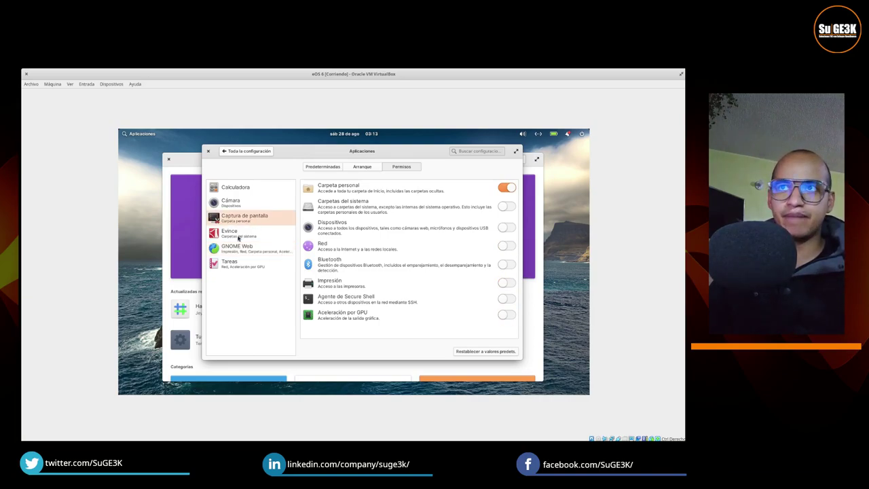
pyautogui.click(239, 235)
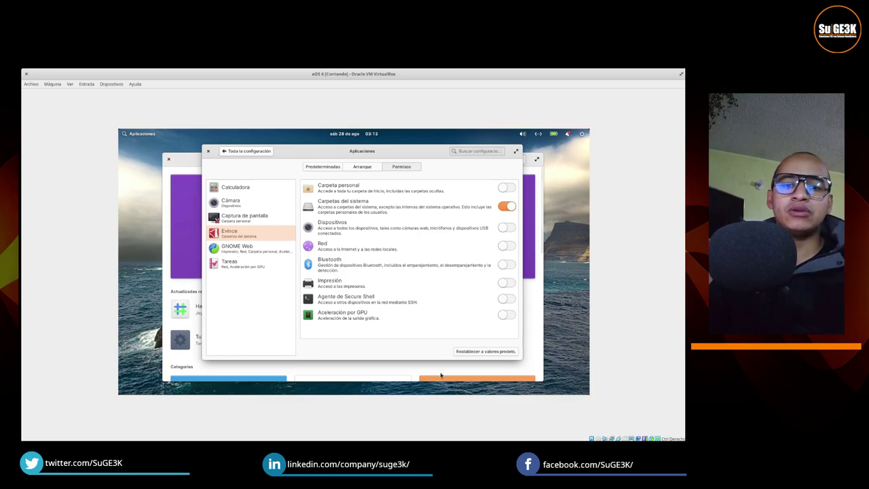
# Step: Bring up the installed applications in the Centro de aplicaciones and start updating all of them
pyautogui.hotkey('alt', 'Tab')
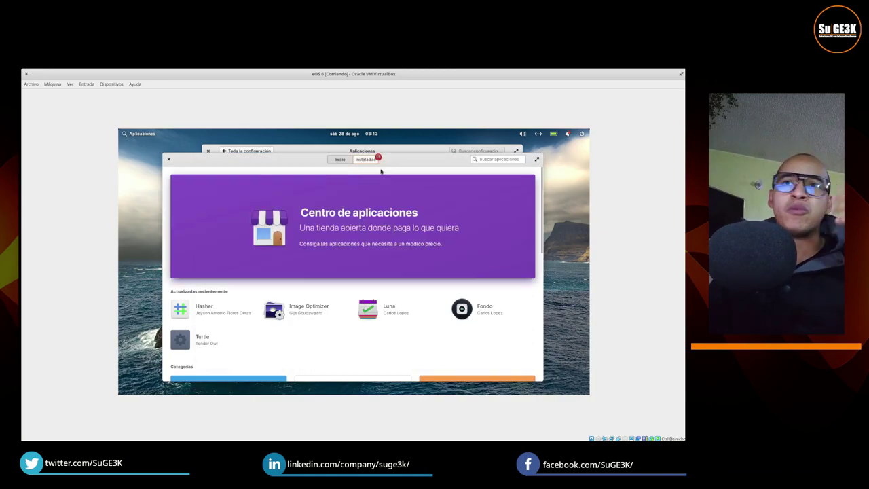
pyautogui.click(373, 161)
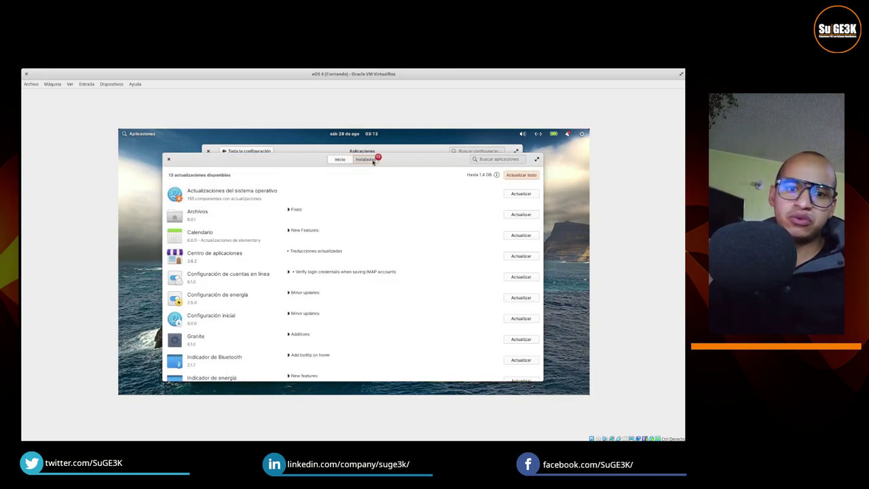
pyautogui.click(527, 175)
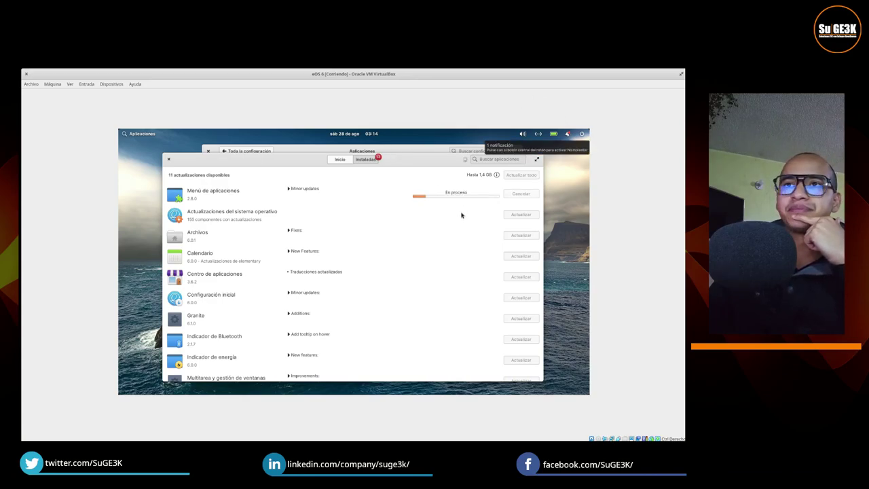
# Step: Compare the Escritorio settings of both systems, viewing Dock y panel in the virtual machine and Dock on the host
pyautogui.click(398, 149)
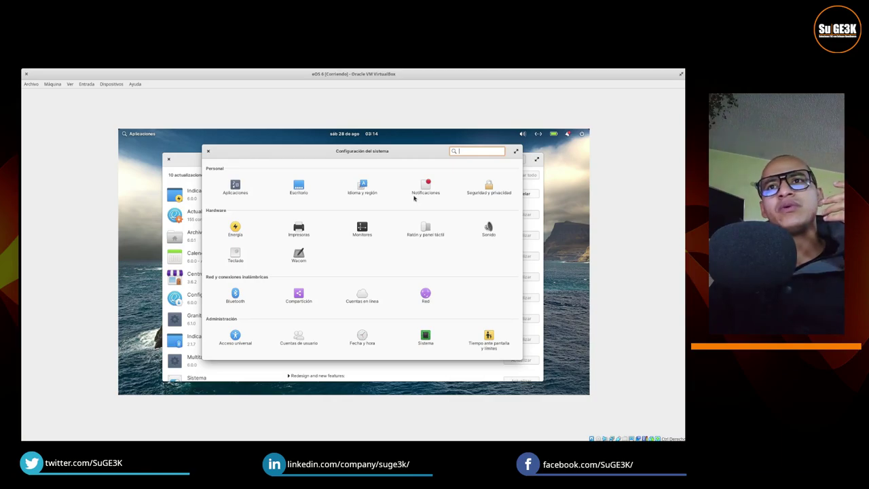
pyautogui.click(303, 194)
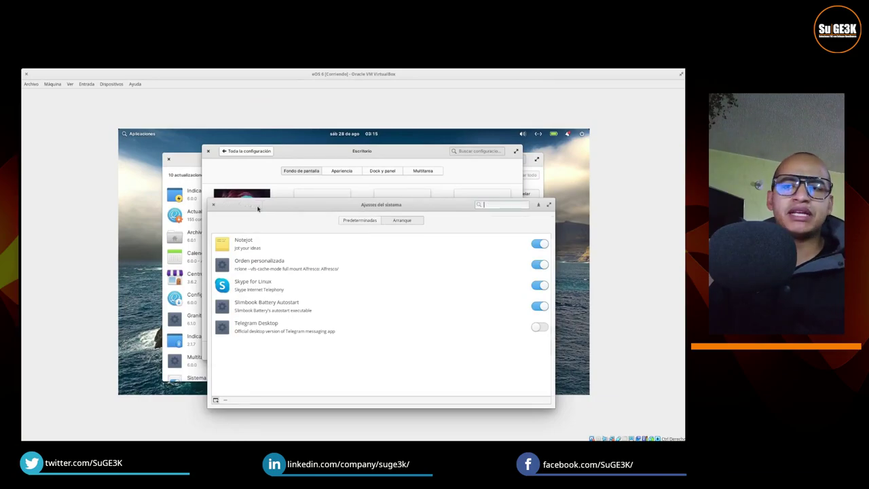
pyautogui.click(258, 208)
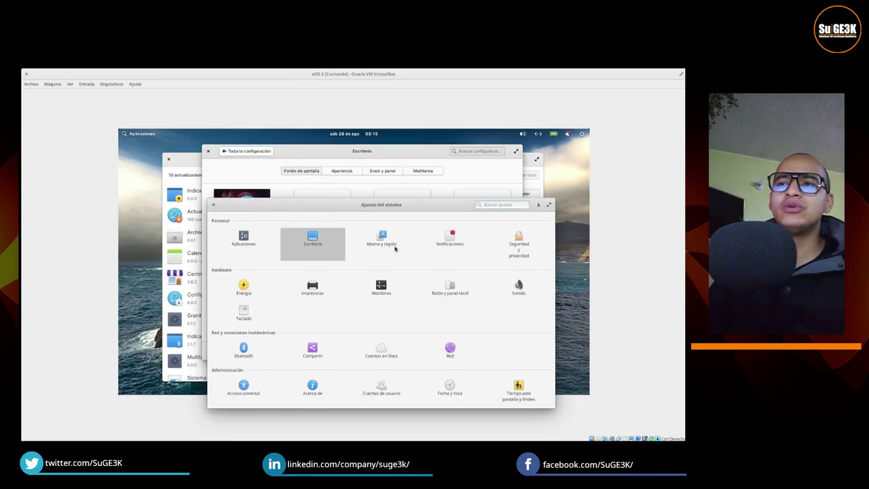
pyautogui.press('Return')
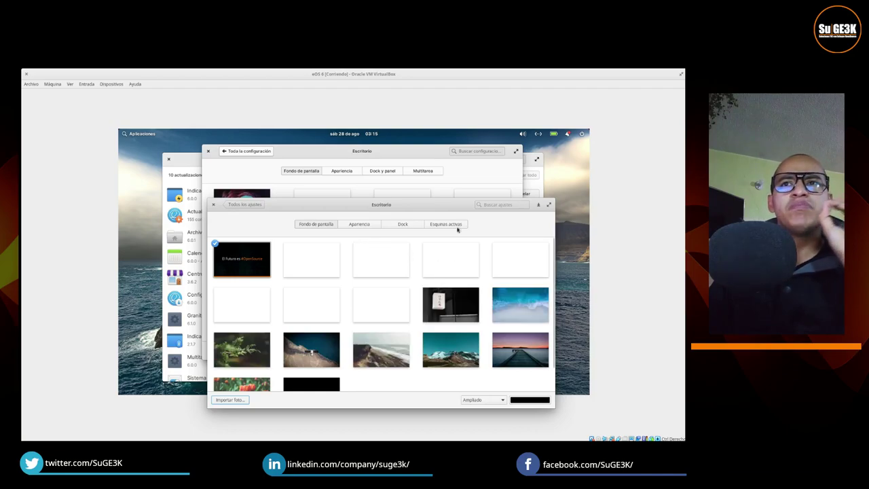
pyautogui.click(402, 225)
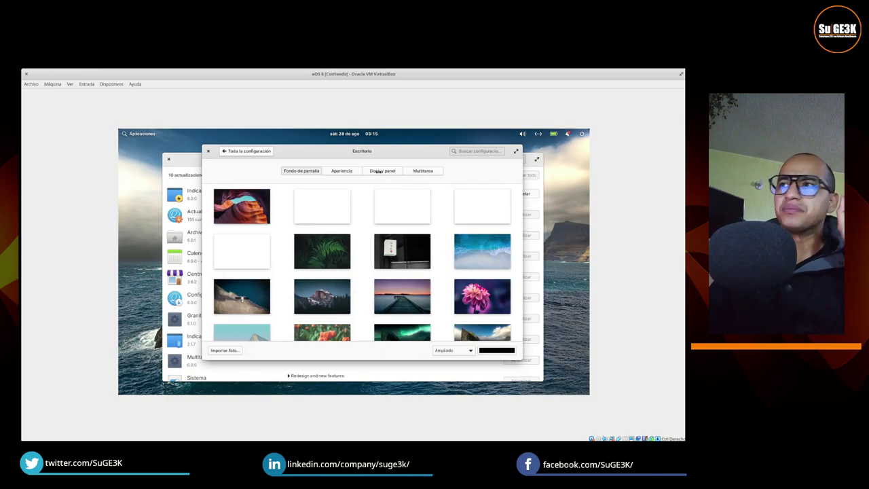
pyautogui.press('super+s')
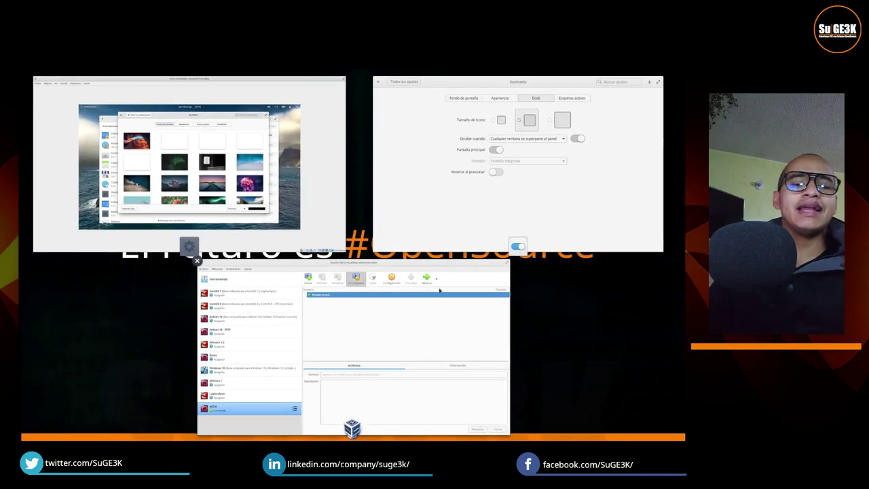
pyautogui.click(487, 218)
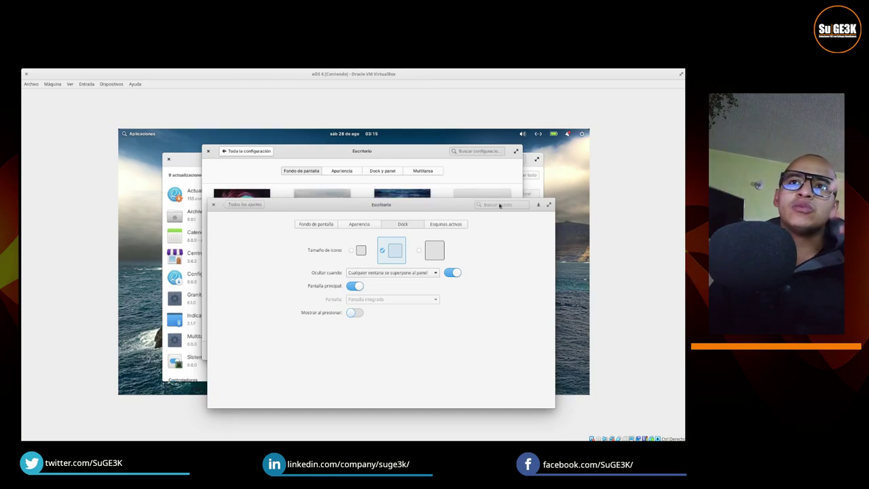
pyautogui.click(563, 158)
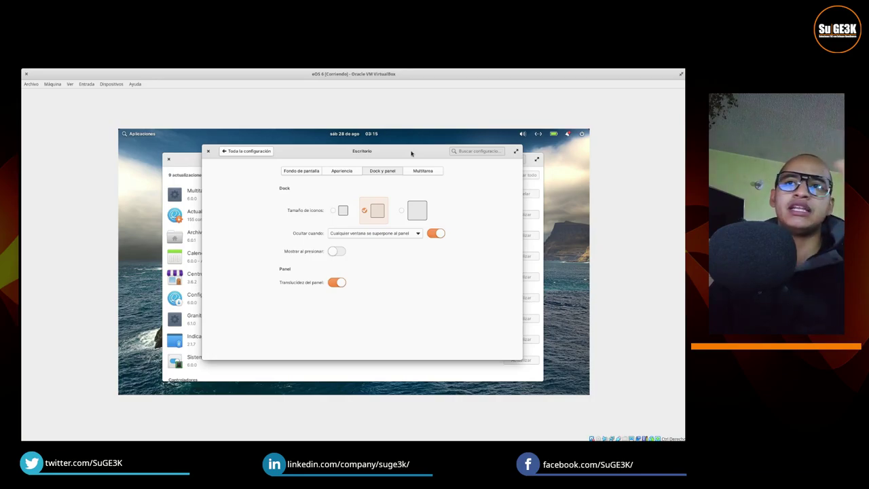
# Step: Look at the window menu of the Escritorio settings, and close the VirtualBox manager window on the host
pyautogui.rightClick(411, 154)
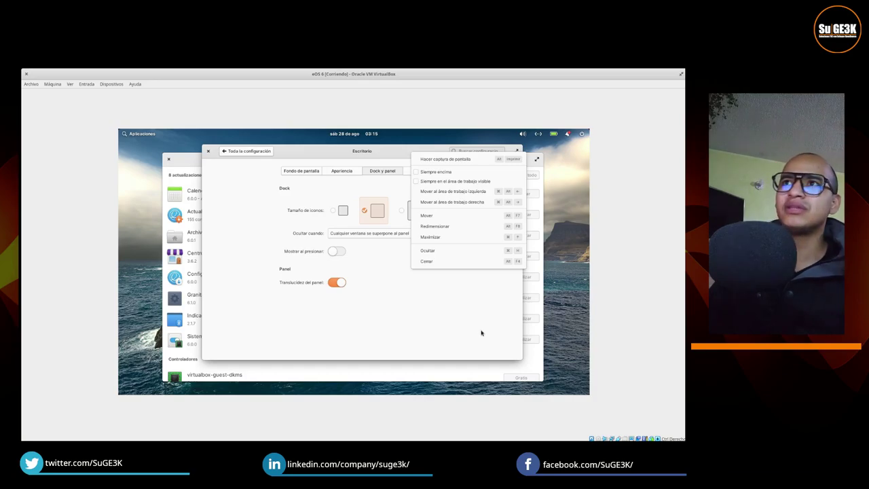
pyautogui.press('Escape')
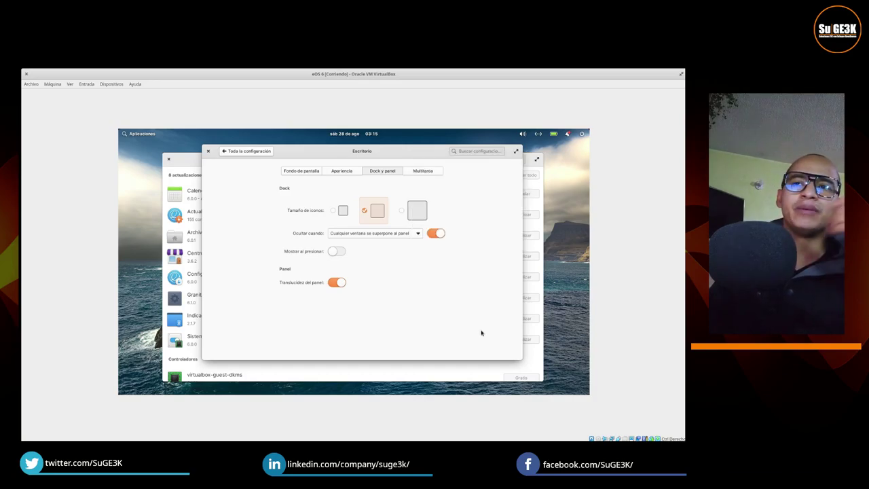
pyautogui.press('super+Down')
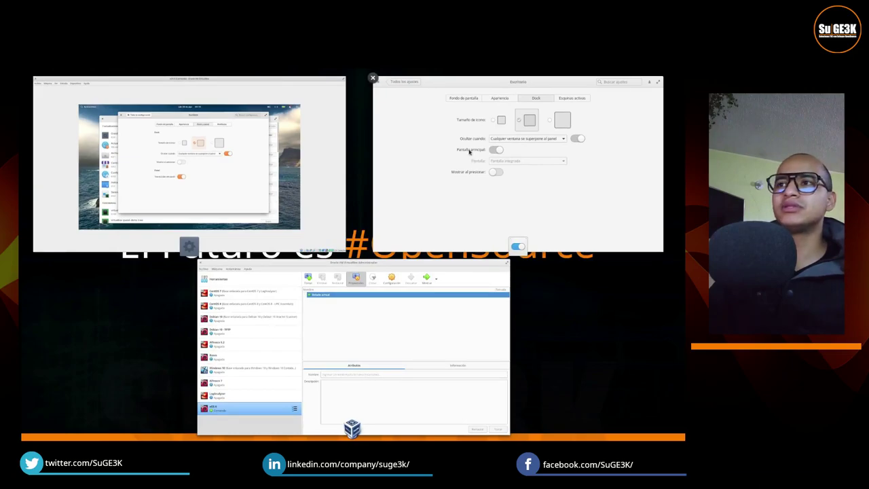
pyautogui.click(196, 260)
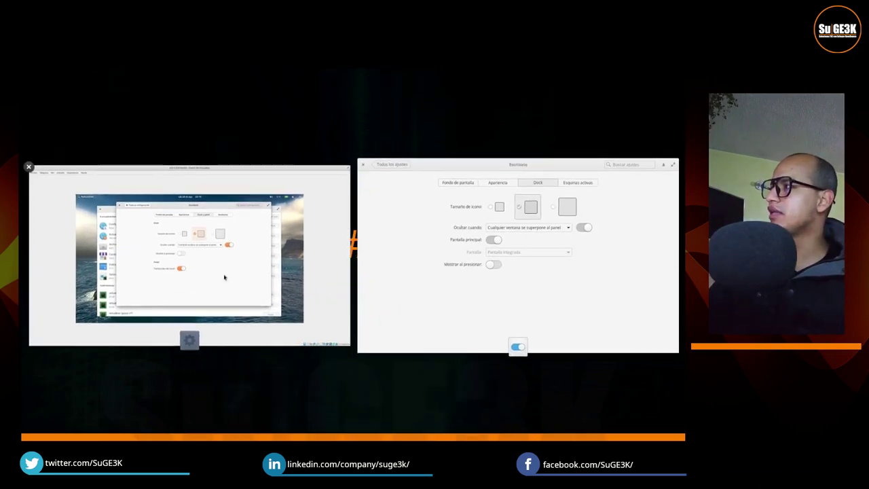
# Step: Return both systems from the Escritorio settings to the overview of all settings, and compare their categories
pyautogui.click(454, 252)
pyautogui.moveTo(398, 208); pyautogui.dragTo(684, 204)
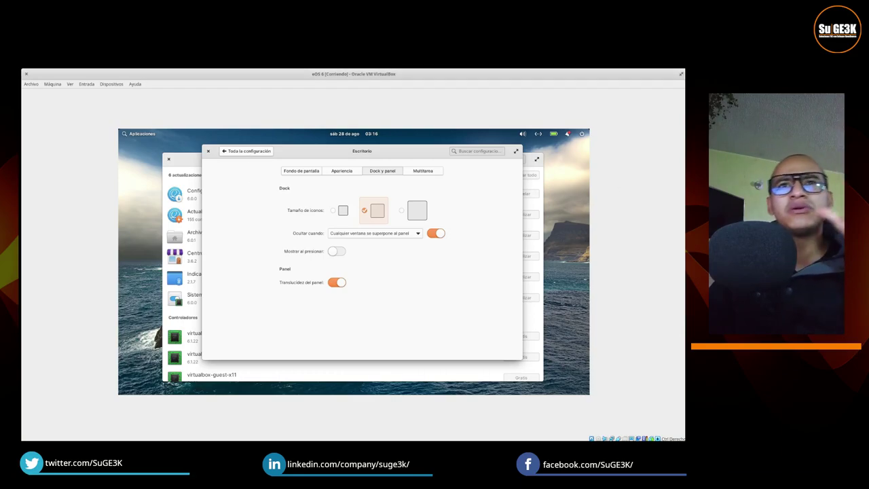
pyautogui.click(224, 151)
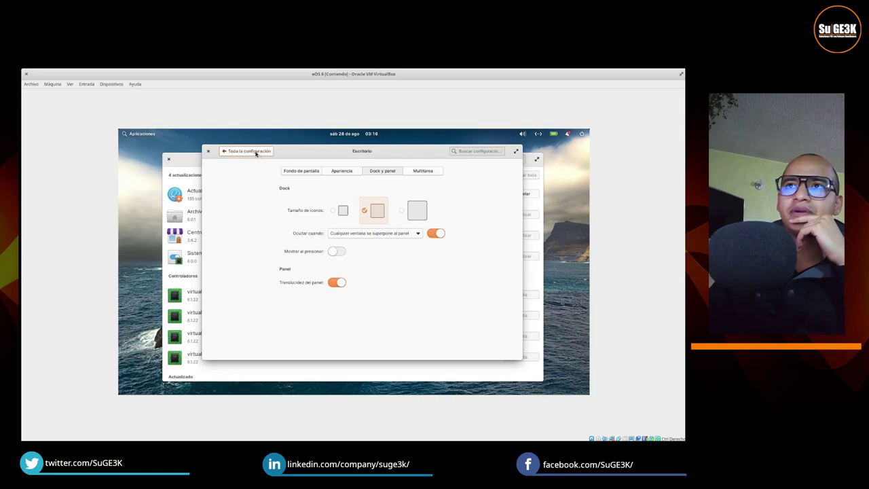
pyautogui.click(255, 152)
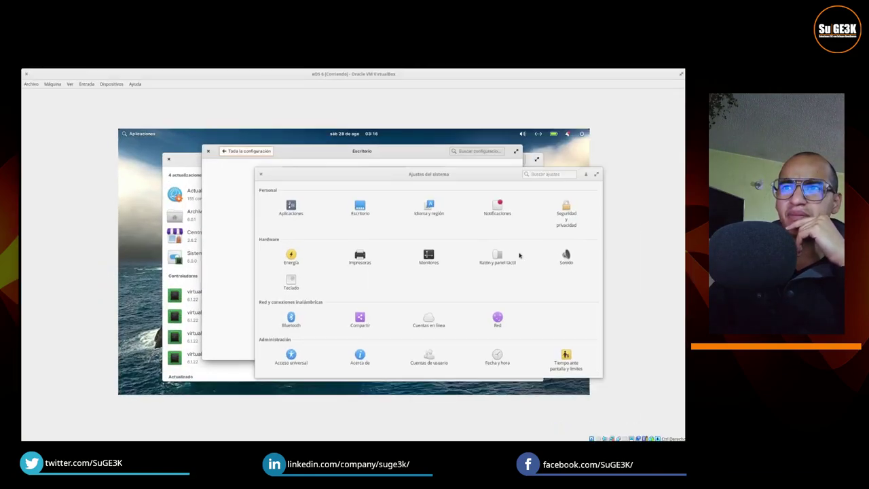
pyautogui.moveTo(360, 175); pyautogui.dragTo(459, 195)
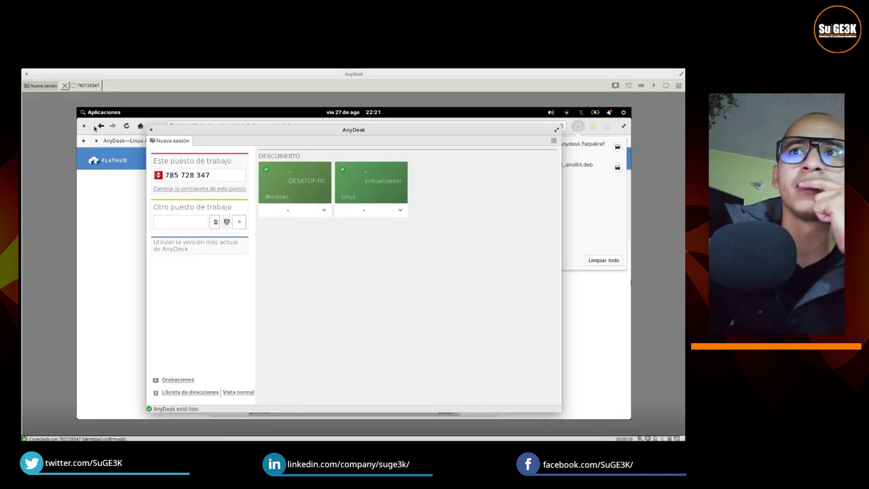
# Step: In the AnyDesk remote session, highlight the Flathub site address on the AnyDesk page and close the browser
pyautogui.click(150, 131)
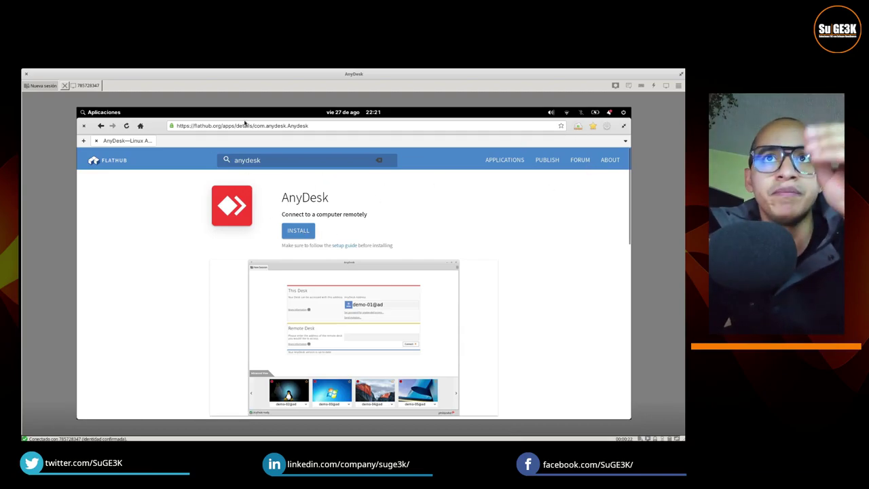
pyautogui.moveTo(222, 127); pyautogui.dragTo(176, 127)
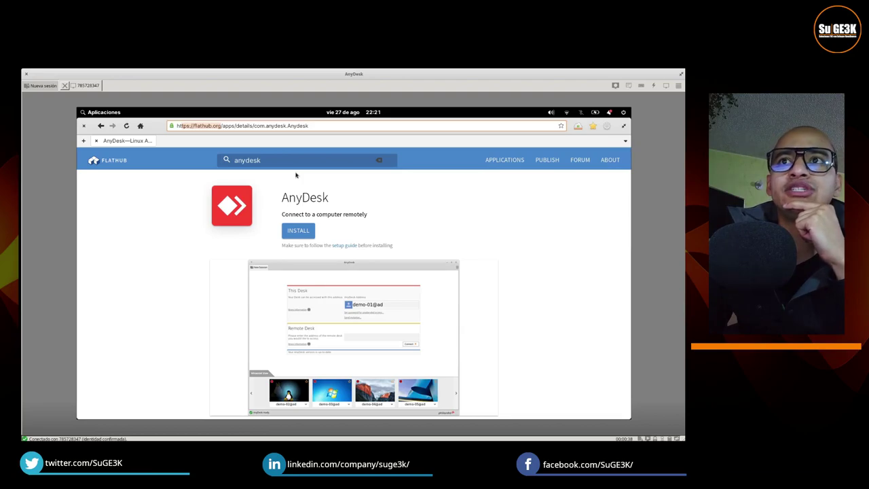
pyautogui.click(84, 126)
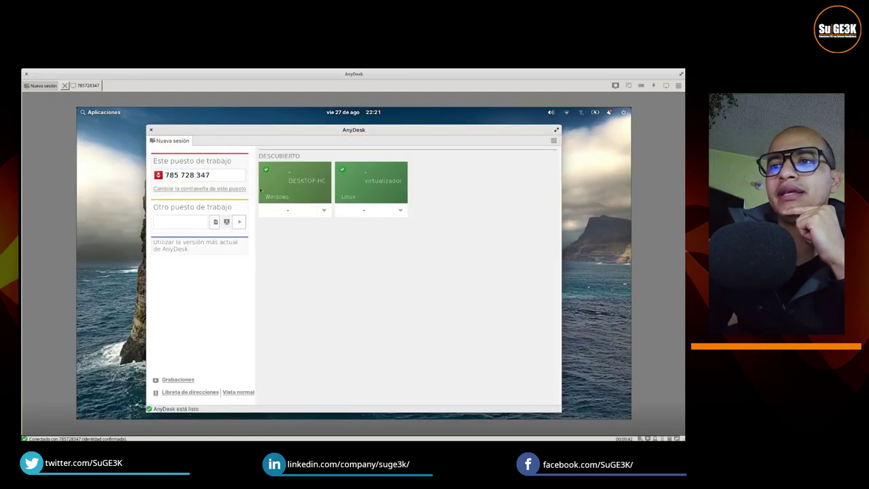
# Step: In the remote system's Monitores settings, look at the Factor de escala options and the Luz nocturna page
pyautogui.moveTo(370, 424)
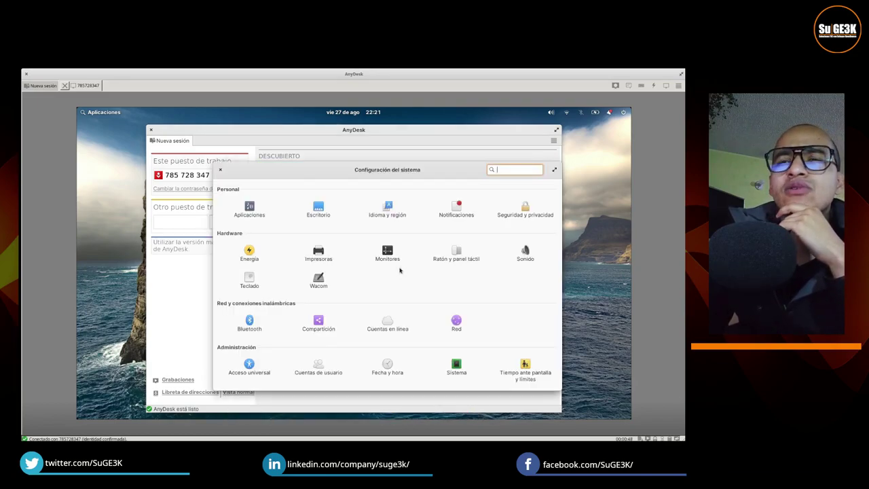
pyautogui.moveTo(357, 171)
pyautogui.mouseDown()
pyautogui.moveTo(299, 176)
pyautogui.moveTo(363, 167)
pyautogui.mouseUp()
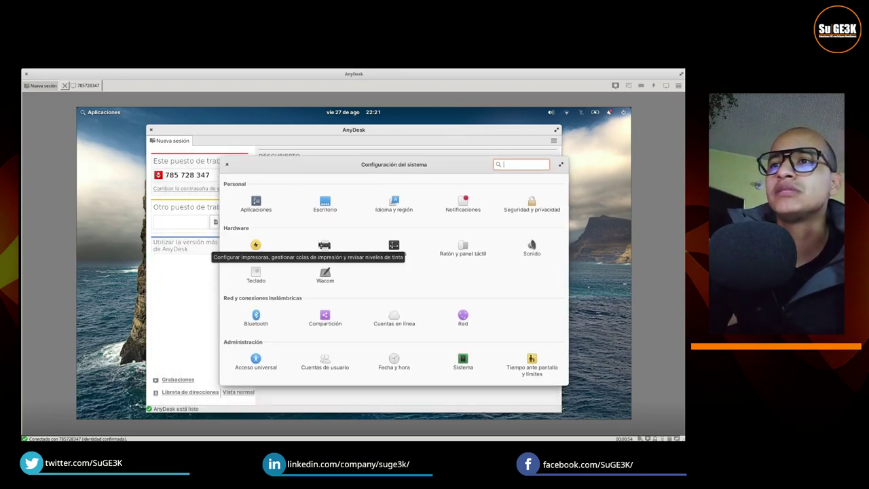
pyautogui.click(394, 248)
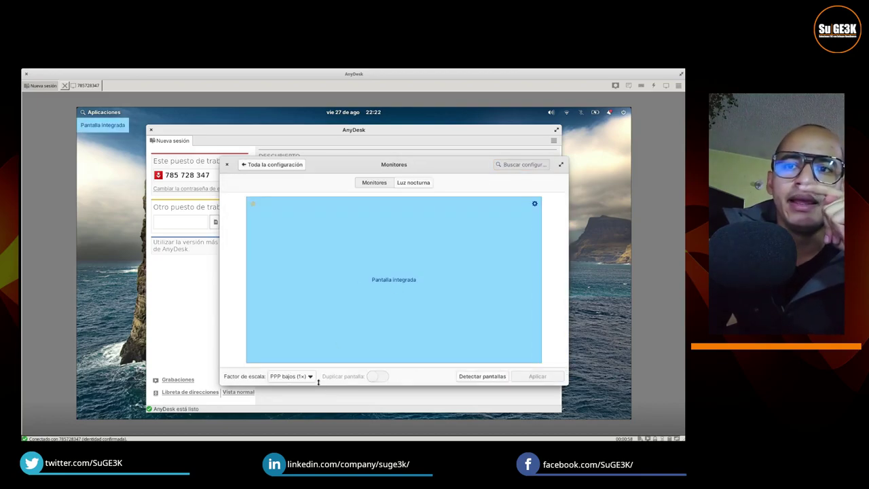
pyautogui.click(311, 379)
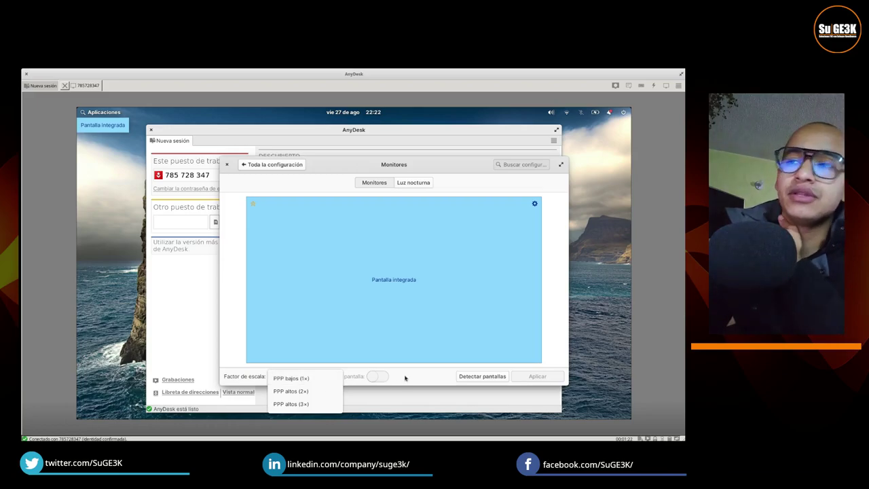
pyautogui.click(385, 257)
pyautogui.click(417, 190)
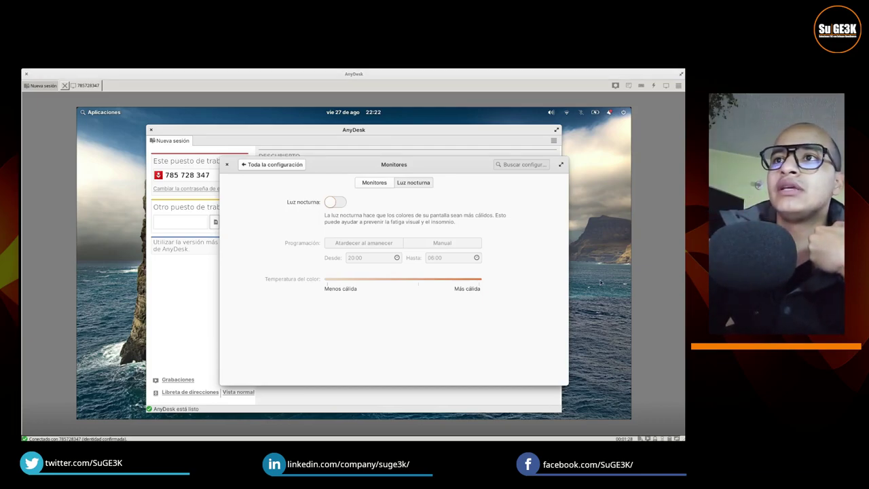
# Step: Examine the host's Monitores settings for comparison, covering the Luz nocturna schedule and the monitor arrangement
pyautogui.click(272, 165)
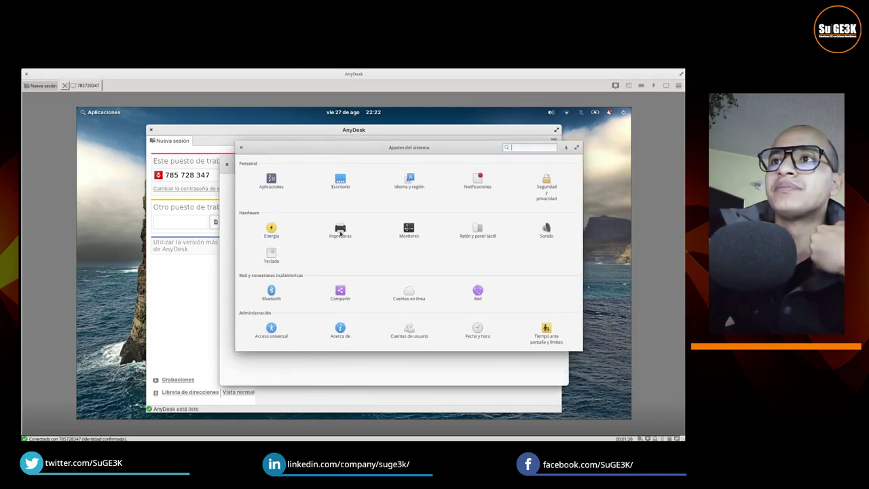
pyautogui.click(407, 230)
pyautogui.click(426, 163)
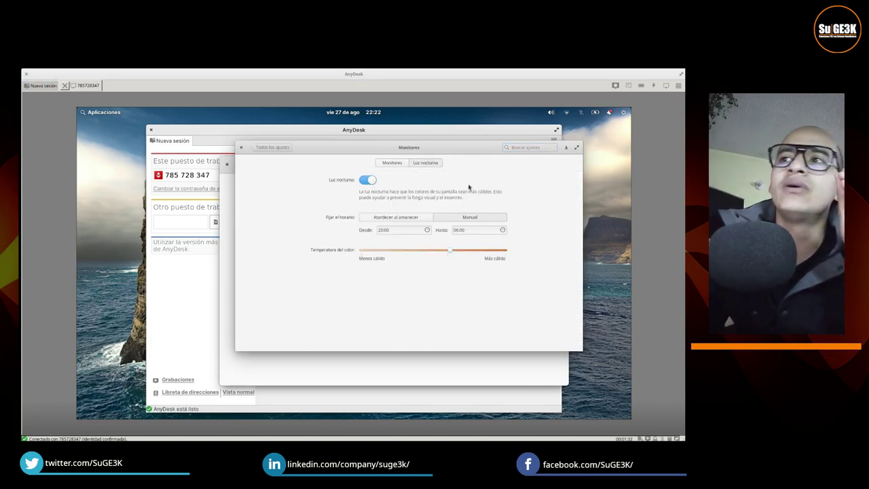
pyautogui.click(384, 230)
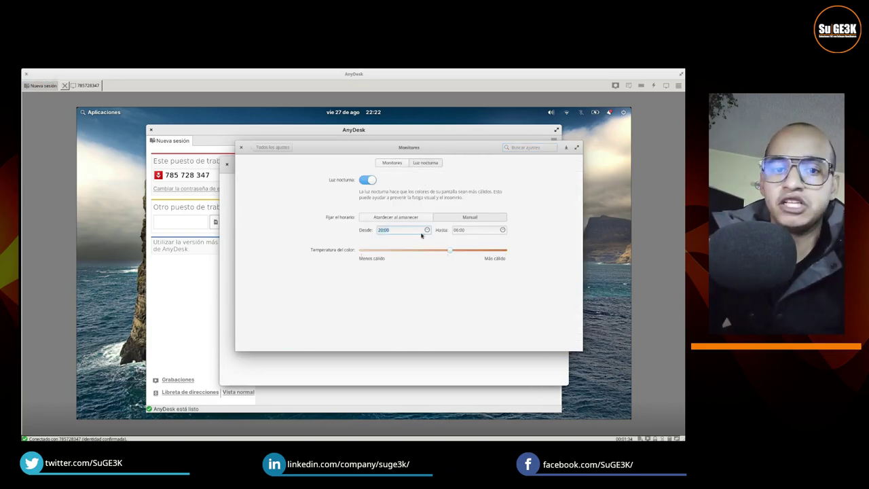
pyautogui.click(480, 229)
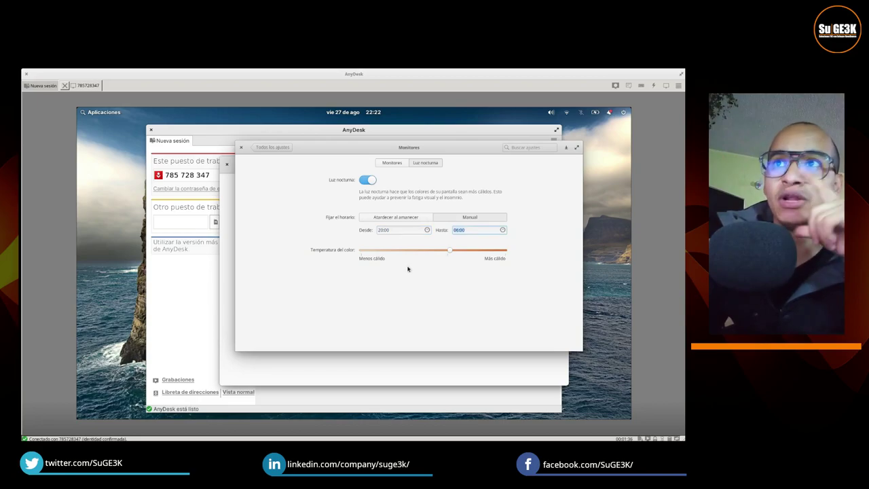
pyautogui.click(390, 163)
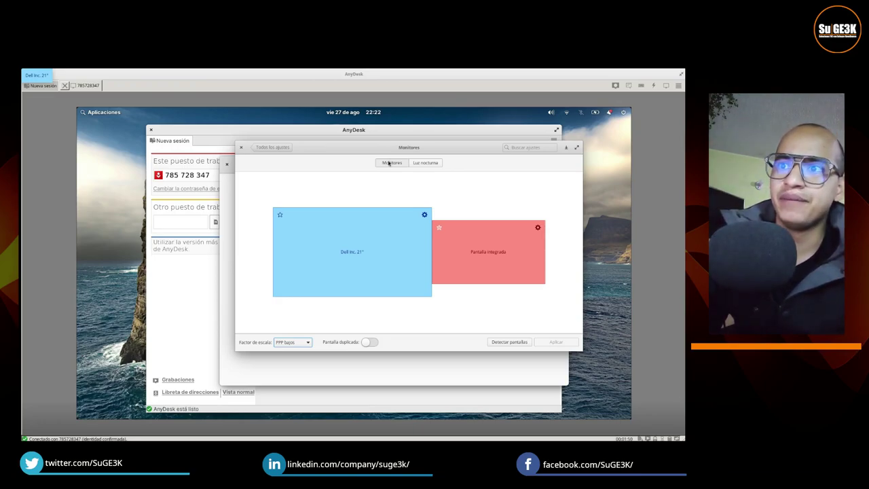
# Step: Compare the Fecha y hora settings of the host and the remote system side by side
pyautogui.click(286, 148)
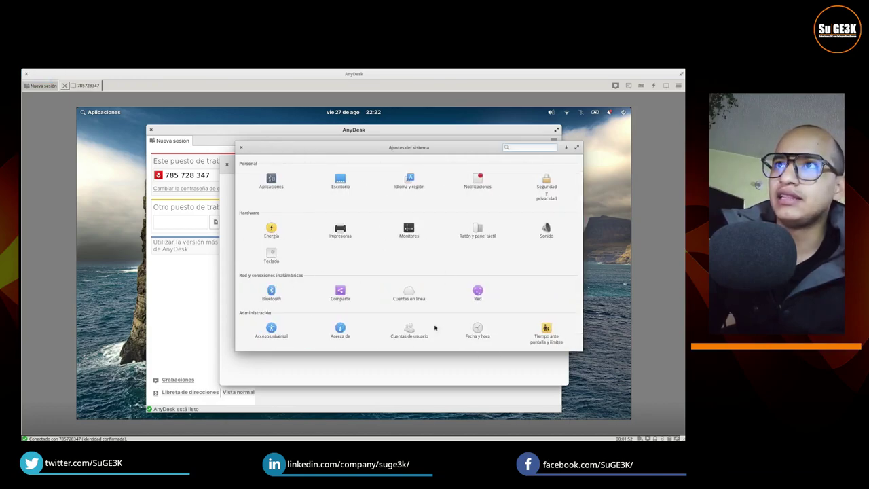
pyautogui.click(476, 332)
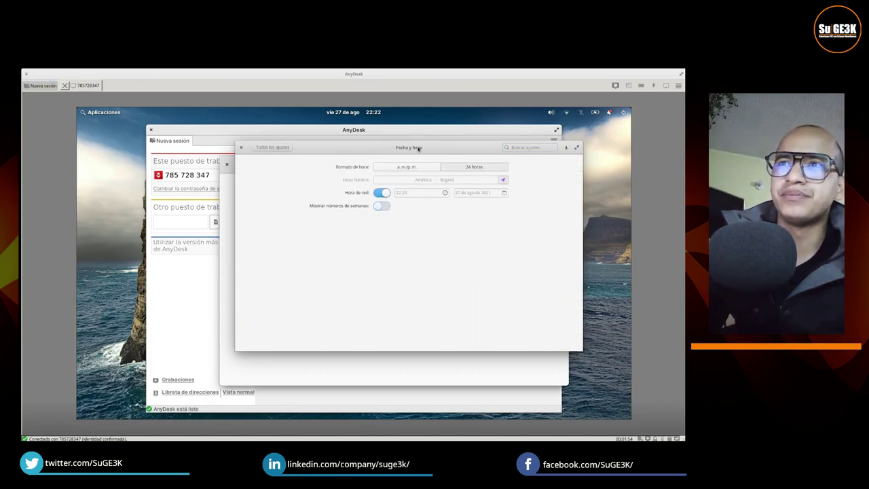
pyautogui.click(278, 168)
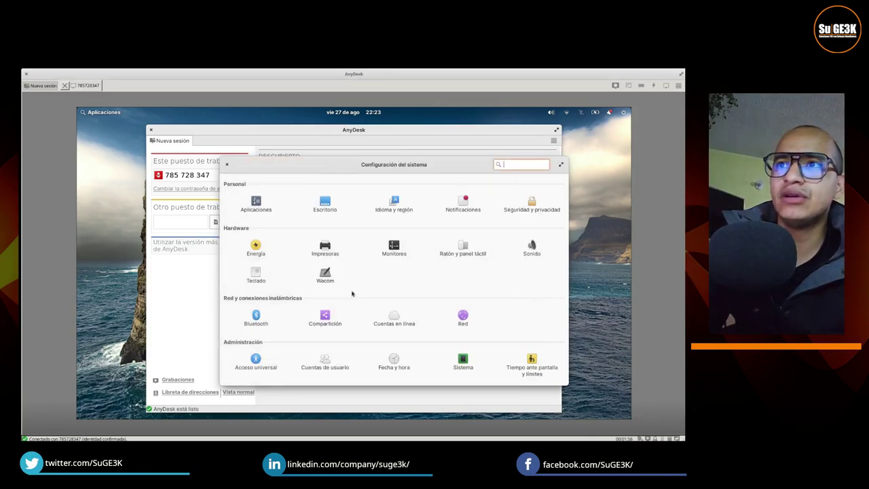
pyautogui.click(395, 364)
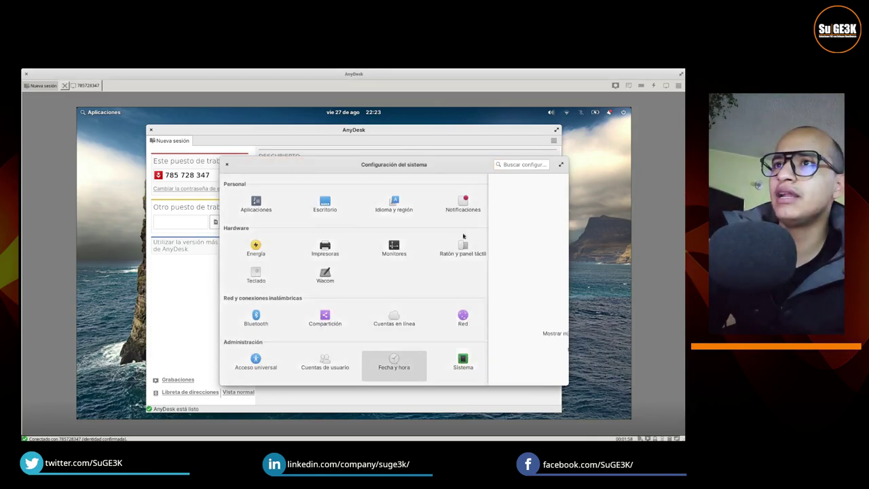
pyautogui.moveTo(376, 167); pyautogui.dragTo(234, 141)
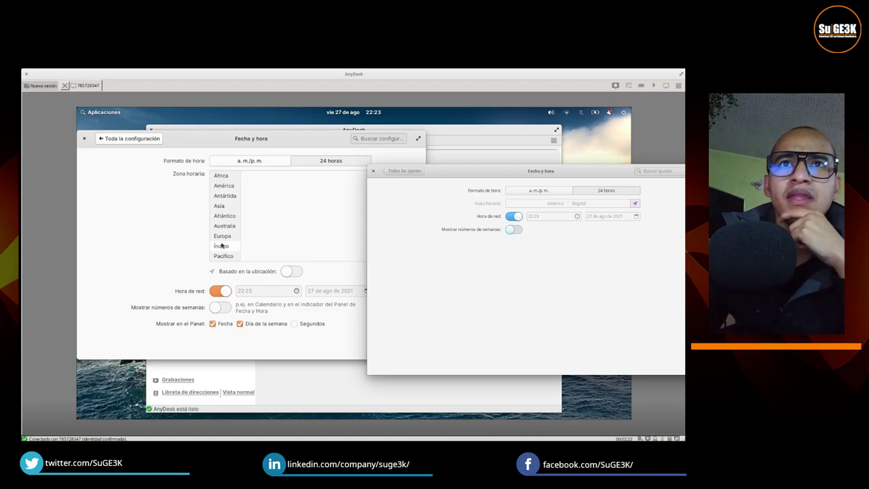
pyautogui.click(118, 207)
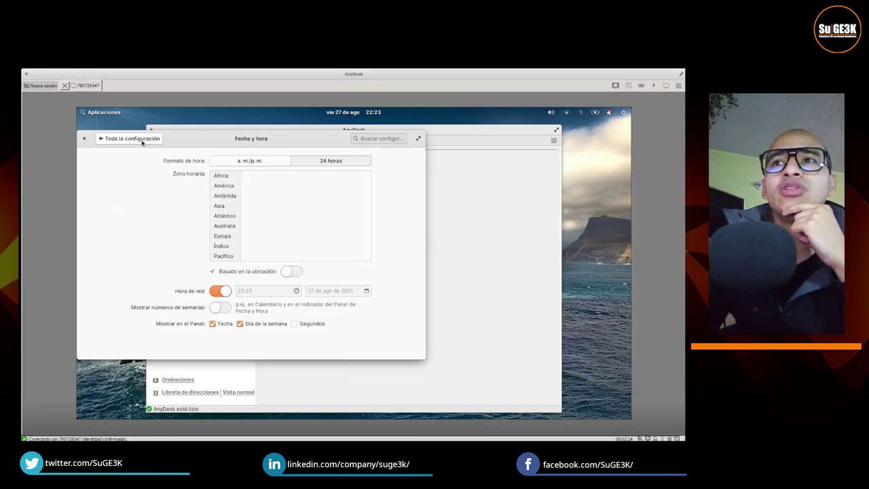
# Step: View the Gestos options under Ratón y panel táctil on the remote system, and try out workspace switching and the multitasking view
pyautogui.hotkey('alt', 'Left')
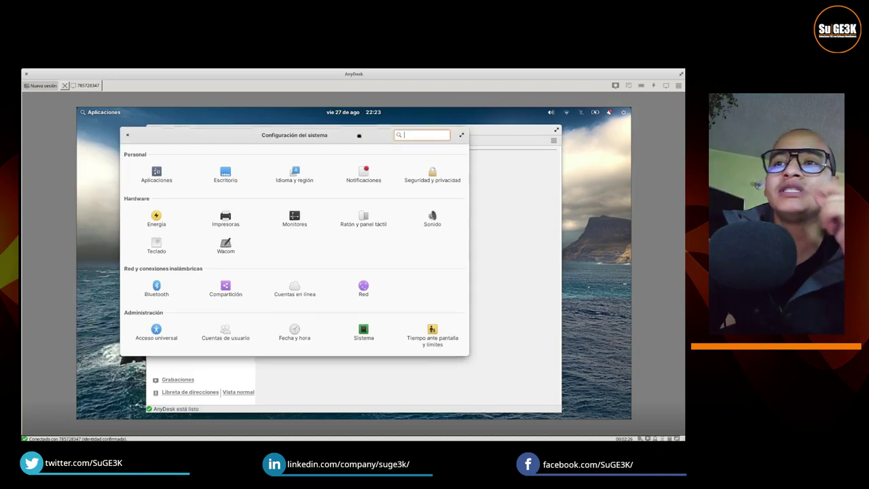
pyautogui.click(368, 221)
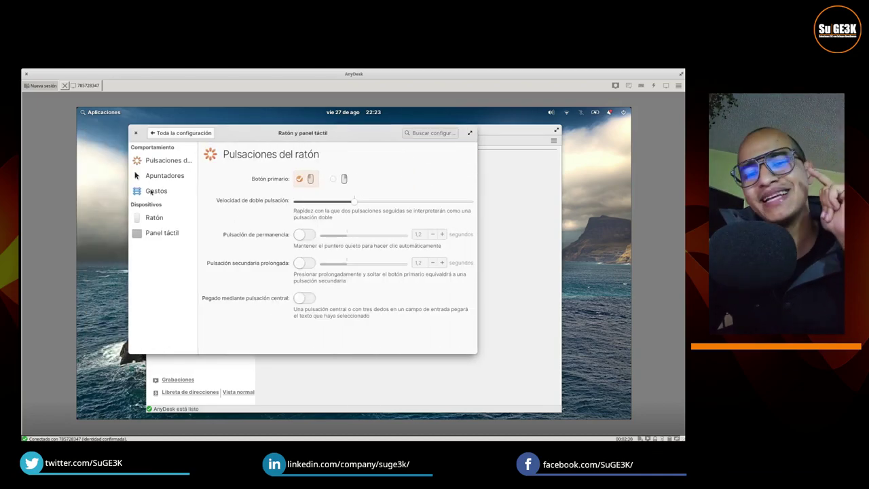
pyautogui.click(152, 192)
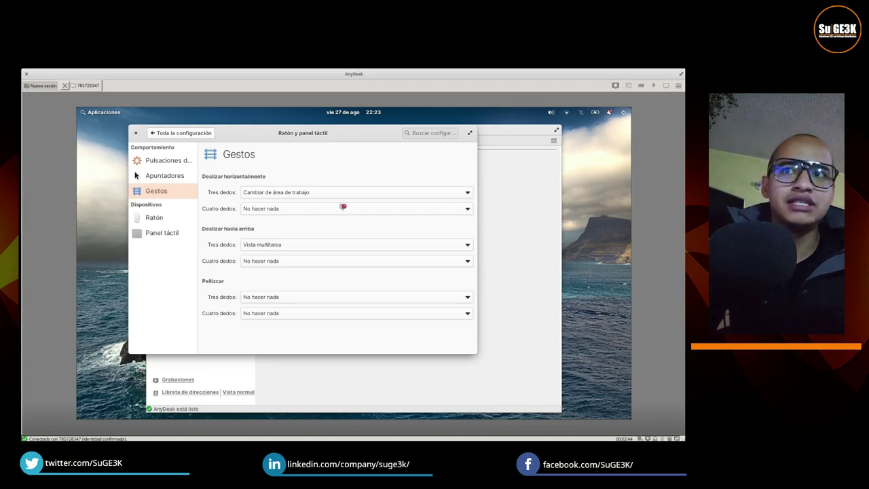
pyautogui.press('super+Right')
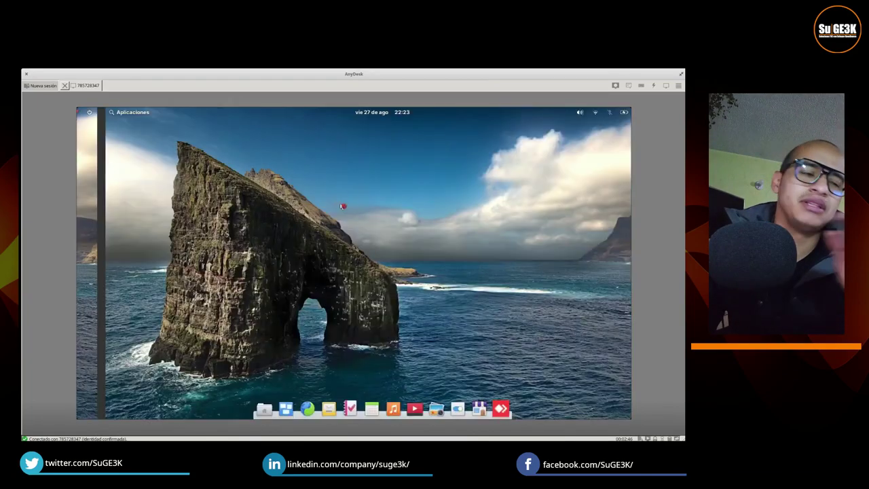
pyautogui.press('super+Left')
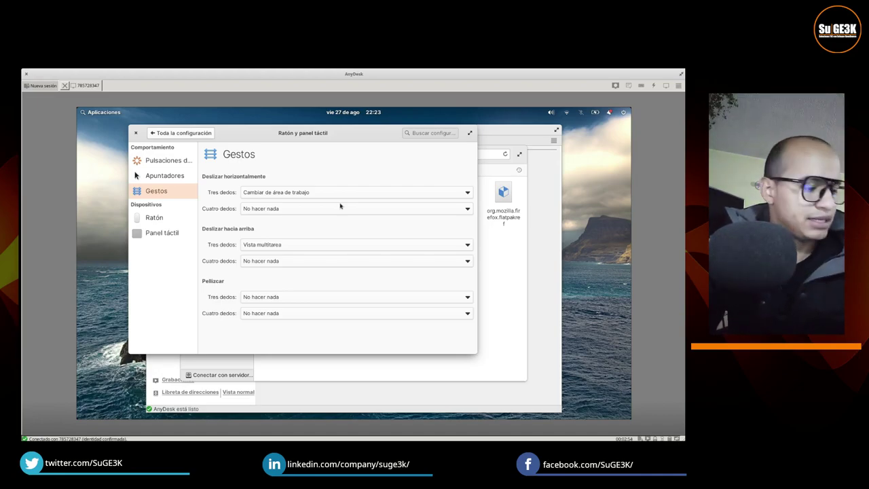
pyautogui.press('super+Down')
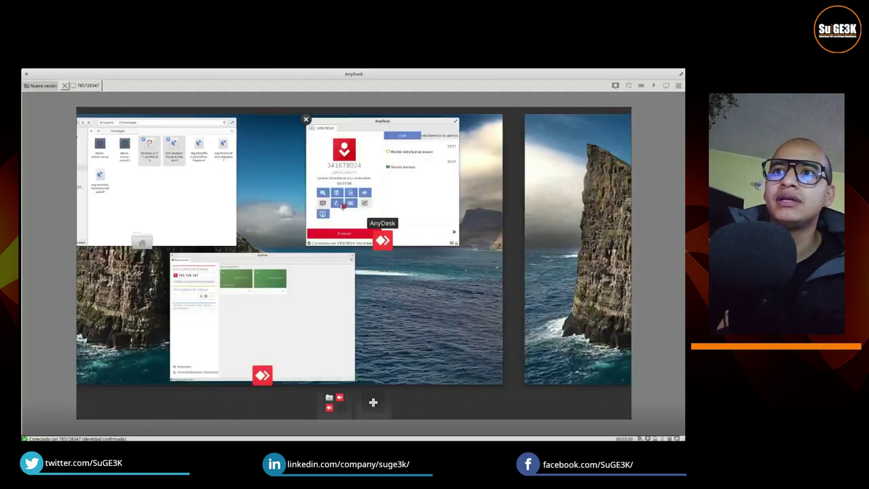
pyautogui.click(397, 118)
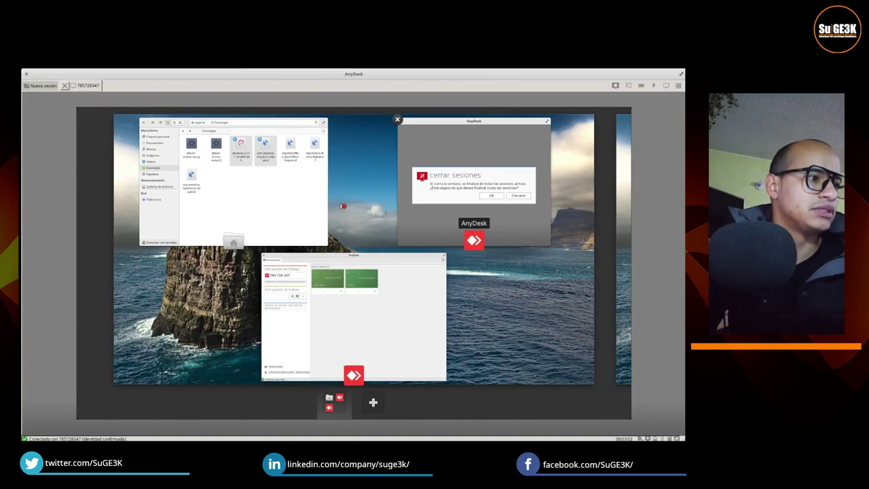
pyautogui.click(343, 206)
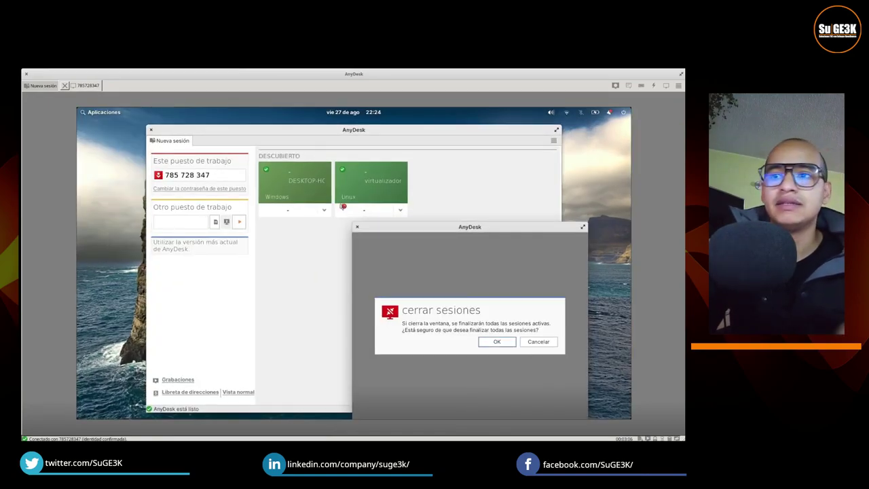
pyautogui.click(538, 341)
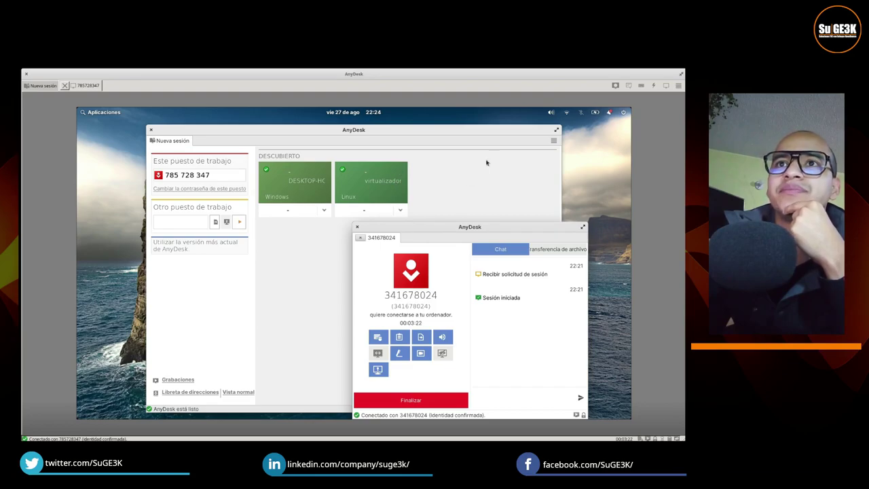
# Step: Move the AnyDesk main window down on the remote desktop and close the Descargas folder window behind it
pyautogui.moveTo(461, 133); pyautogui.dragTo(465, 186)
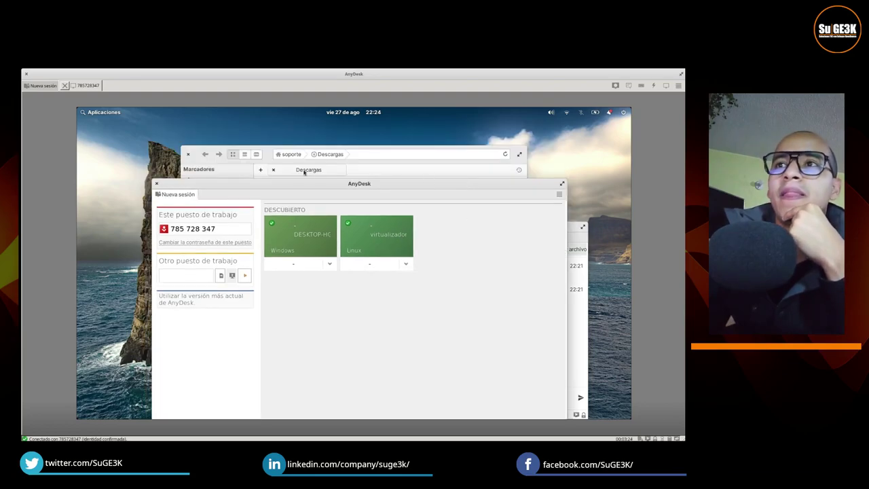
pyautogui.click(188, 154)
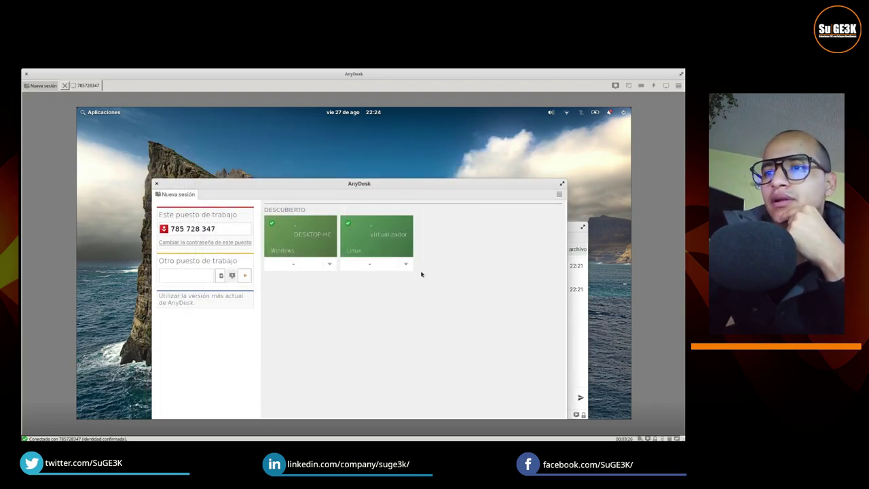
pyautogui.moveTo(471, 408)
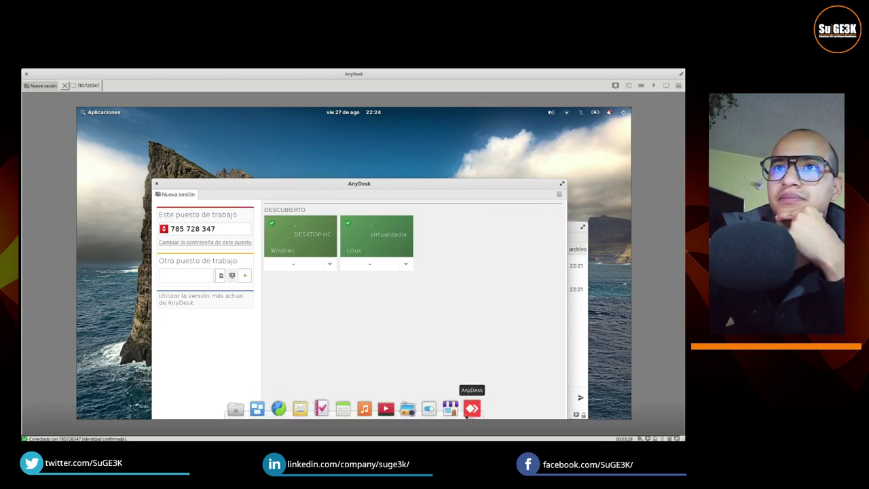
pyautogui.click(429, 408)
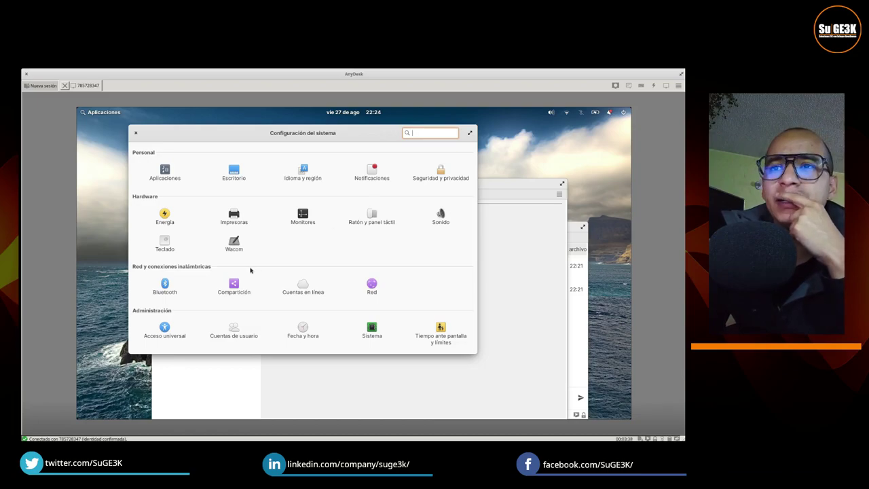
pyautogui.click(375, 292)
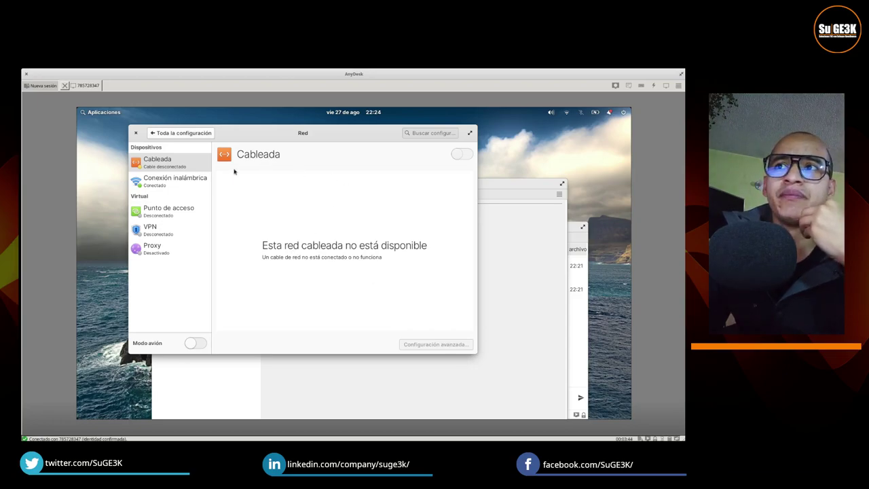
pyautogui.click(175, 180)
pyautogui.click(401, 181)
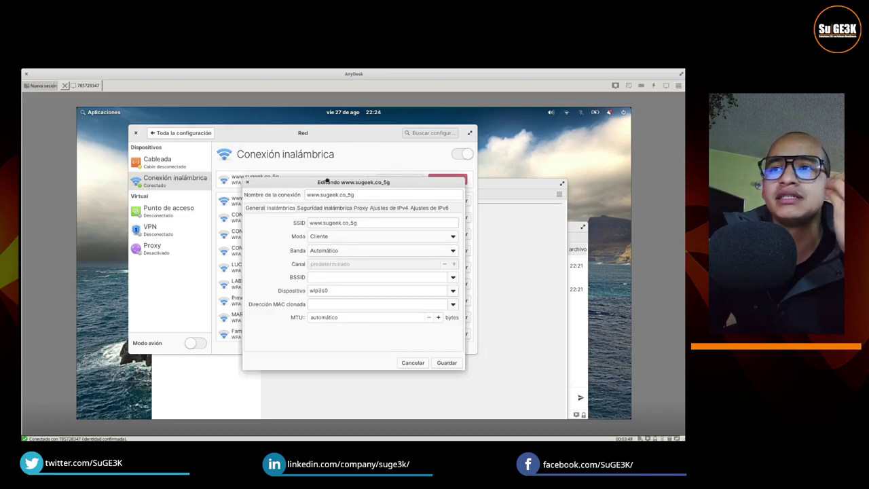
pyautogui.moveTo(294, 190); pyautogui.dragTo(368, 176)
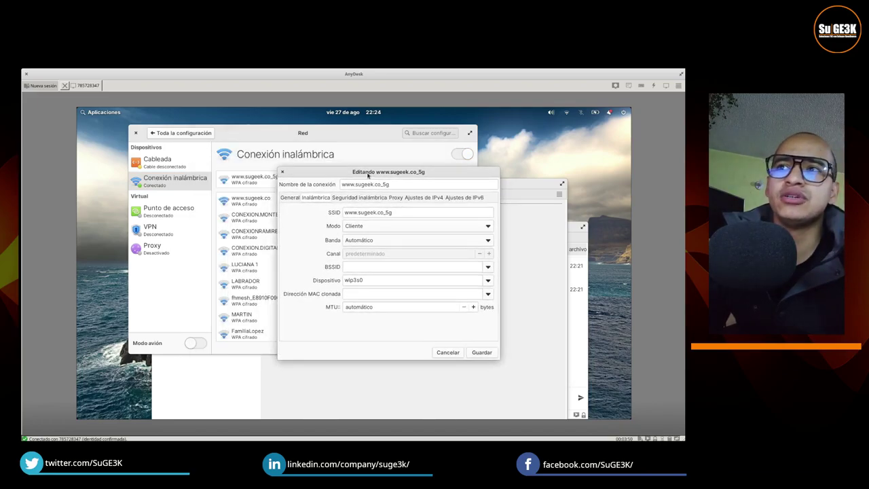
pyautogui.click(423, 197)
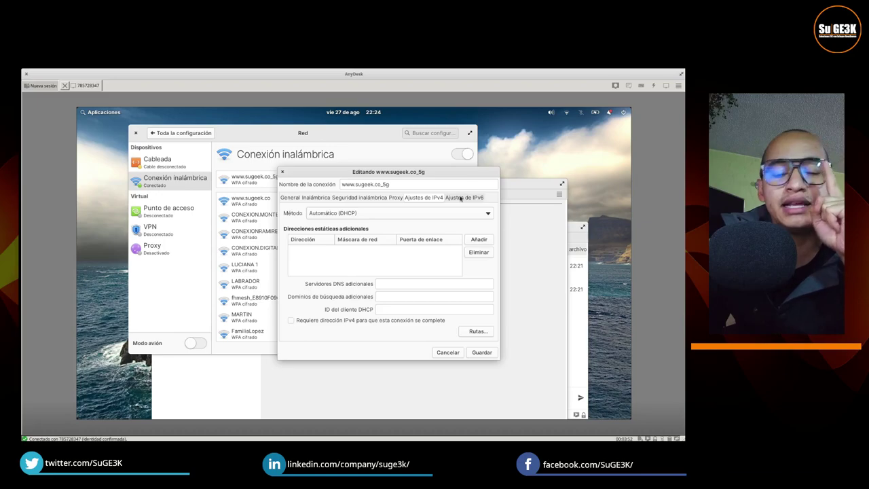
pyautogui.click(464, 197)
pyautogui.click(284, 174)
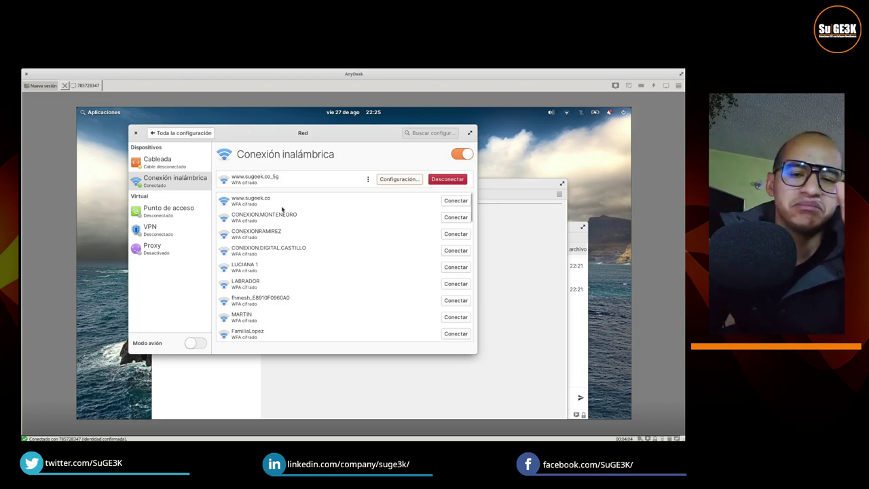
pyautogui.moveTo(274, 134); pyautogui.dragTo(298, 156)
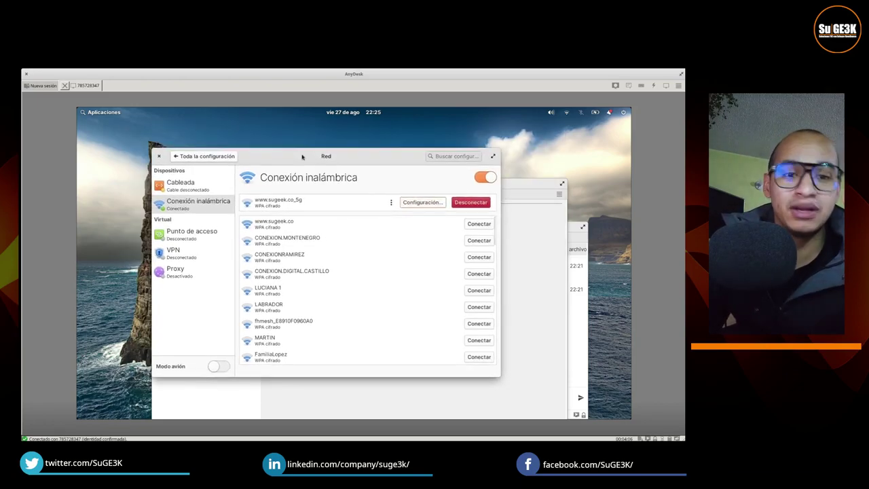
# Step: View the remote system's Sistema settings, covering the Sistema operativo, Hardware and Firmware sections
pyautogui.click(216, 156)
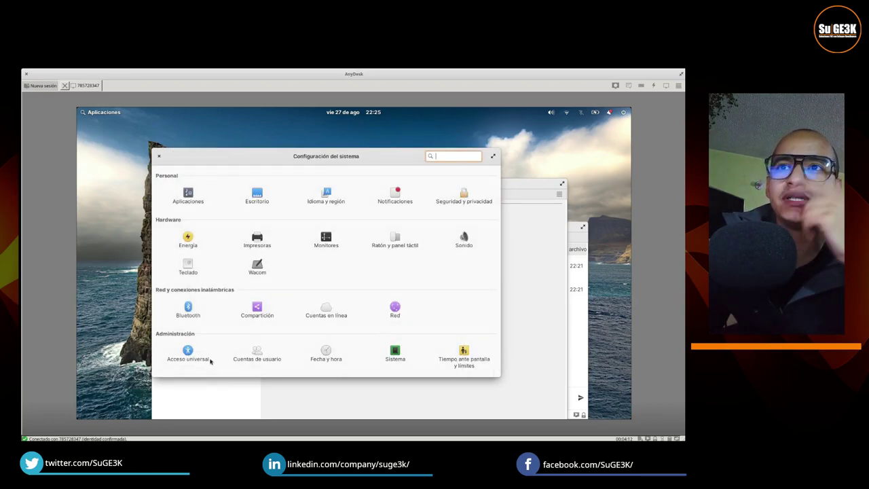
pyautogui.click(397, 359)
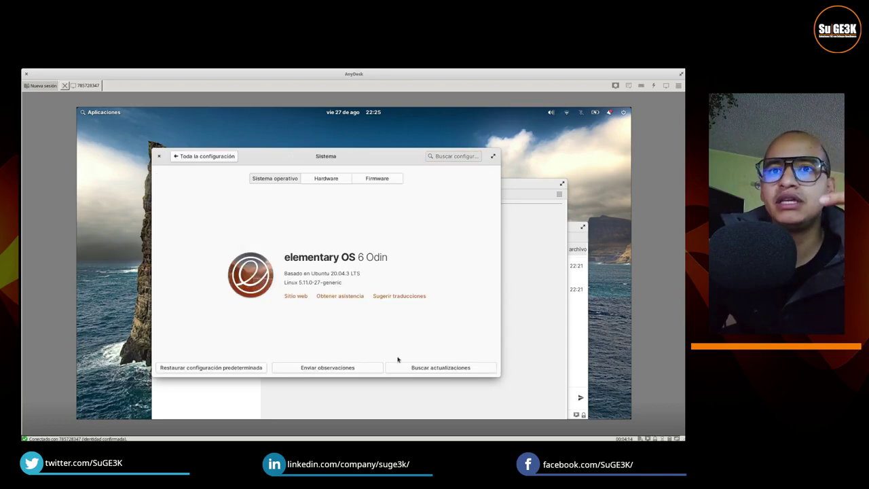
pyautogui.click(323, 179)
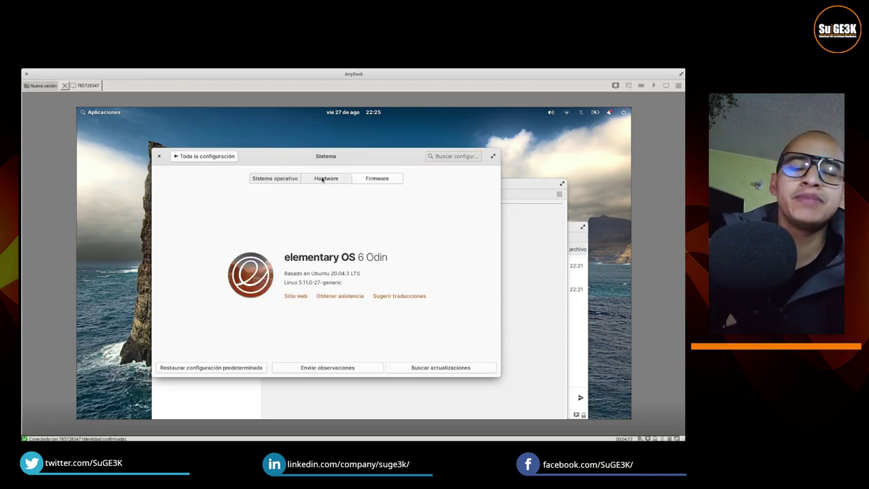
pyautogui.click(380, 178)
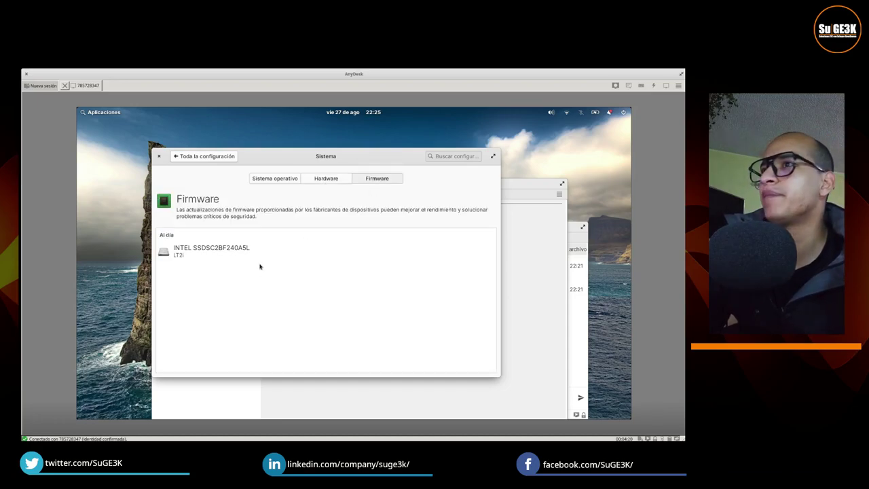
# Step: Switch to the host's settings and view Acerca de for comparison with the remote system's information
pyautogui.click(523, 207)
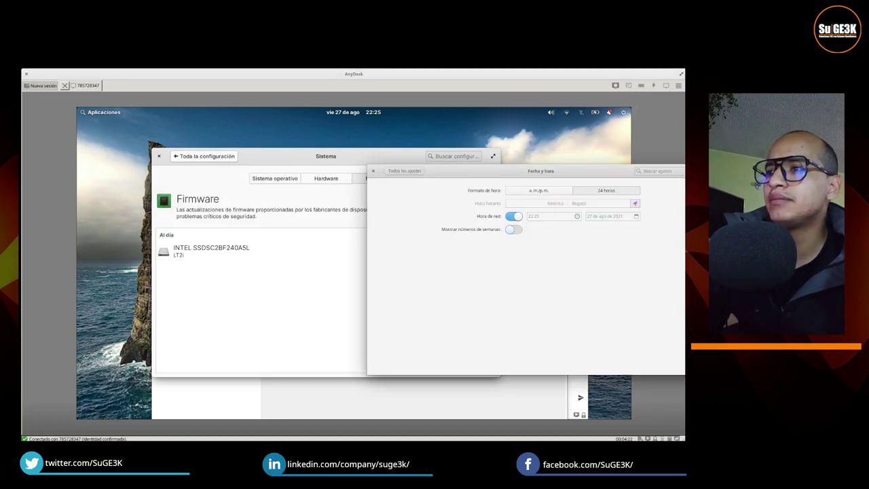
pyautogui.click(394, 175)
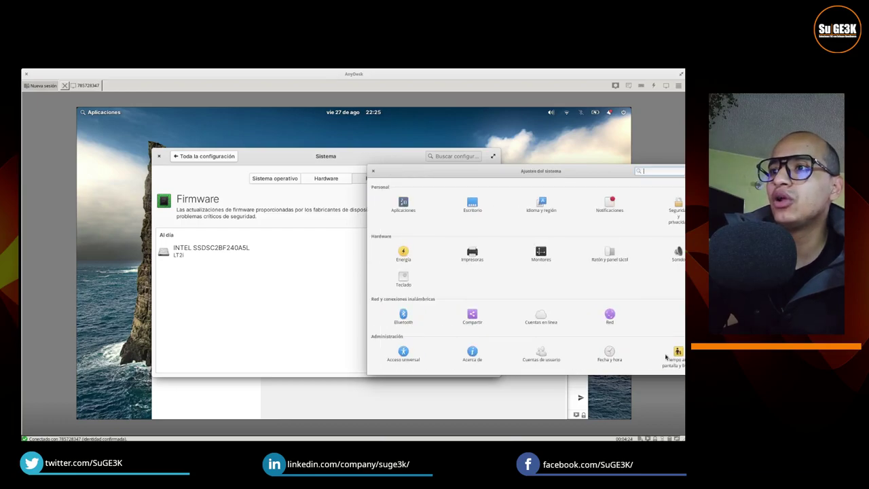
pyautogui.click(468, 353)
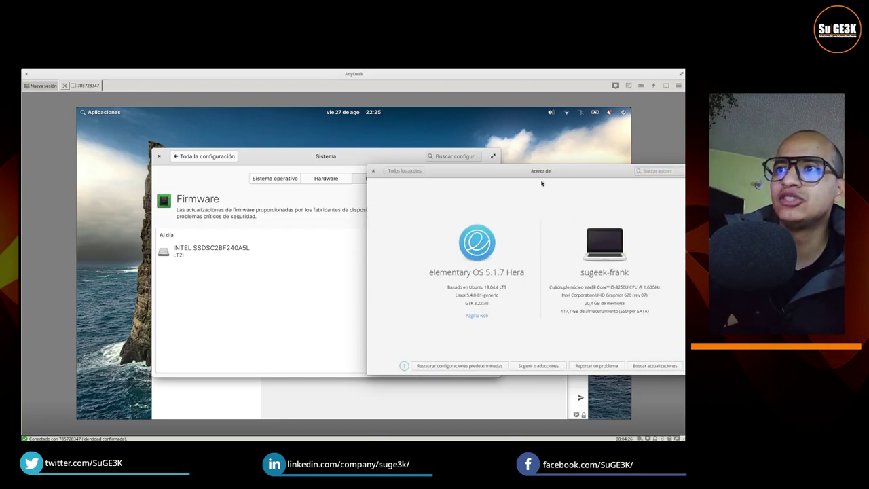
pyautogui.moveTo(522, 173); pyautogui.dragTo(396, 155)
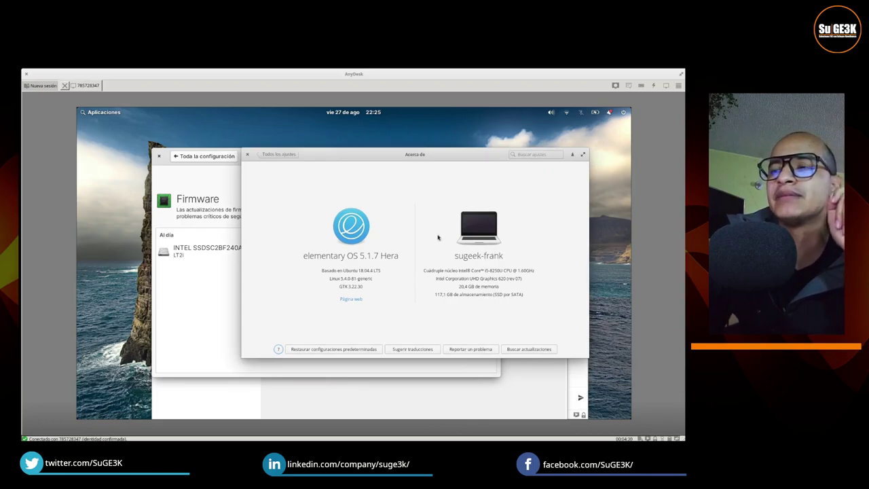
# Step: Examine the Internet and Aplicaciones limits in the host's Tiempo ante pantalla y límites settings, and hide the host's settings window
pyautogui.click(284, 156)
pyautogui.click(547, 334)
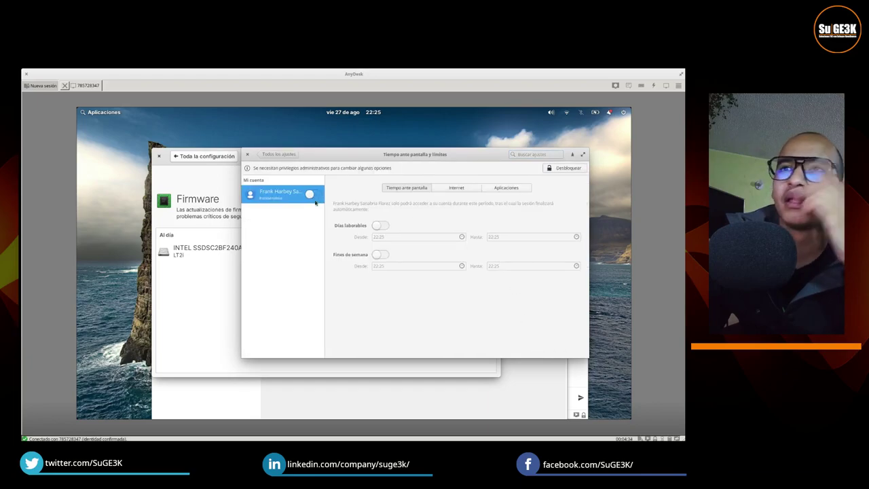
pyautogui.click(467, 190)
pyautogui.click(502, 192)
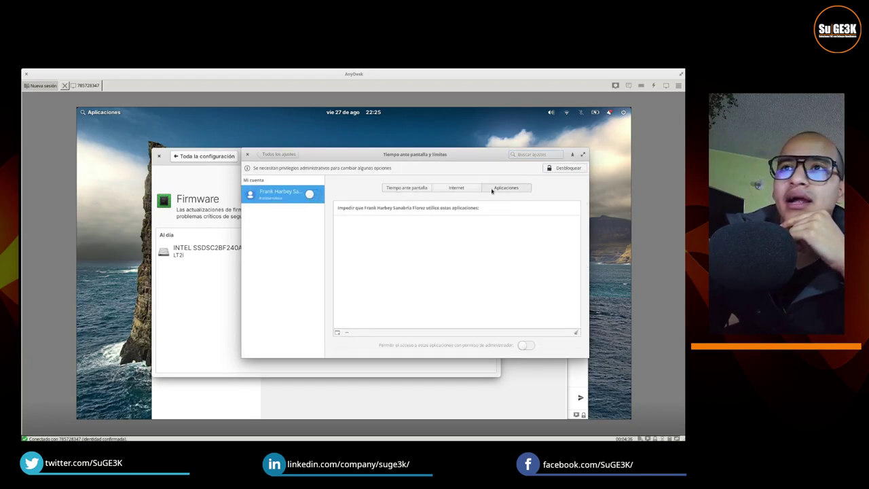
pyautogui.press('super+h')
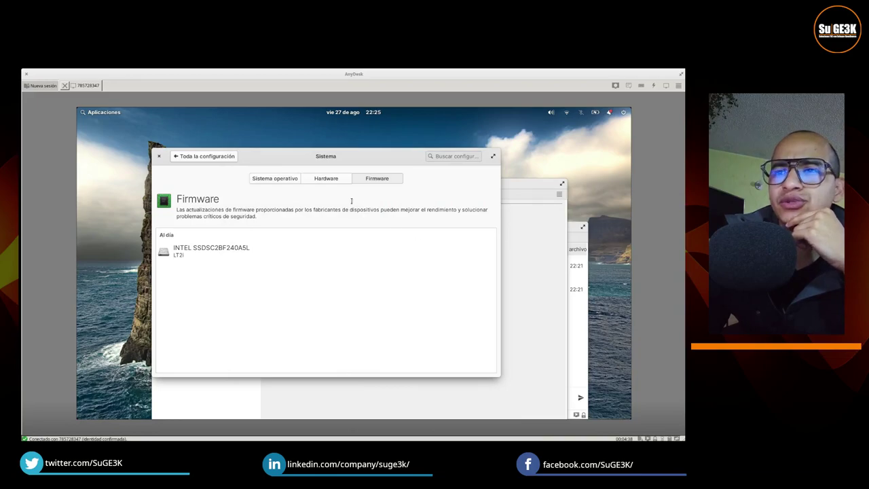
# Step: Close the settings and AnyDesk main windows on the remote desktop, and reopen Configuración del sistema from the desktop background
pyautogui.click(216, 159)
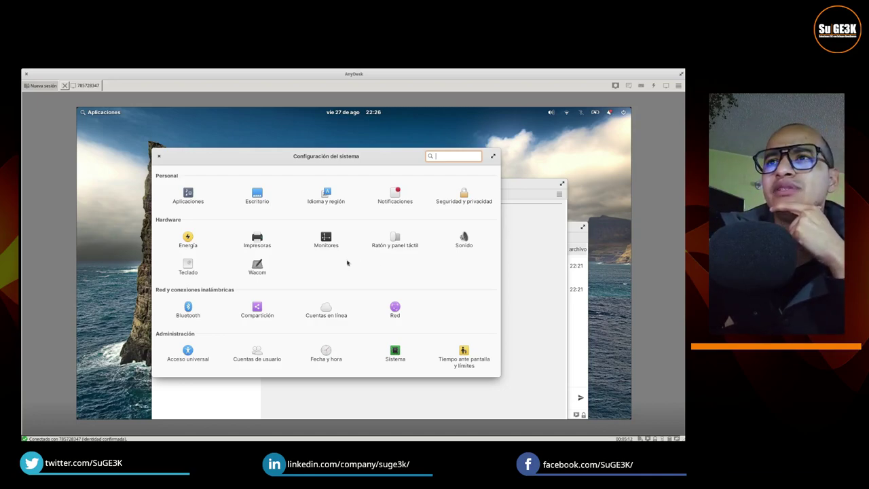
pyautogui.click(159, 157)
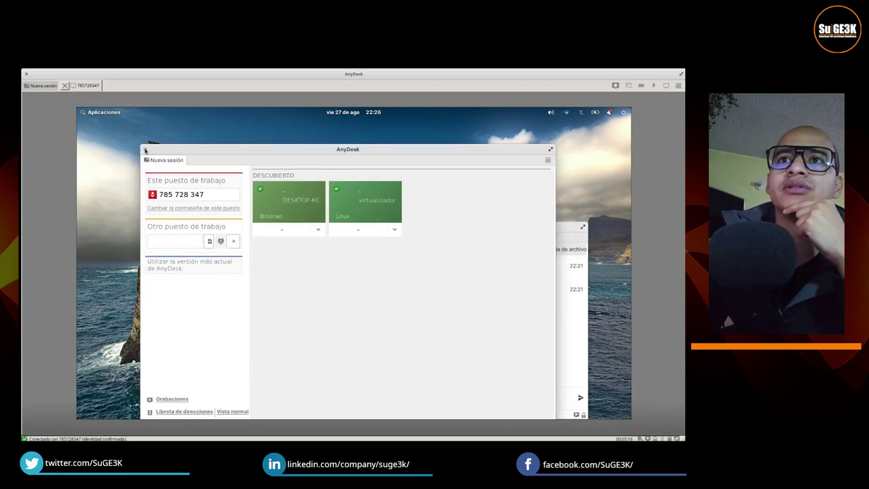
pyautogui.click(144, 149)
pyautogui.rightClick(246, 188)
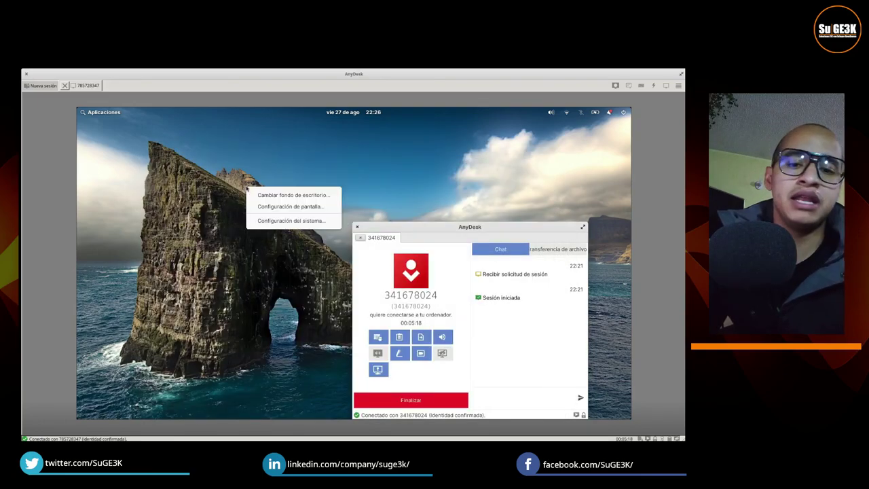
pyautogui.click(300, 221)
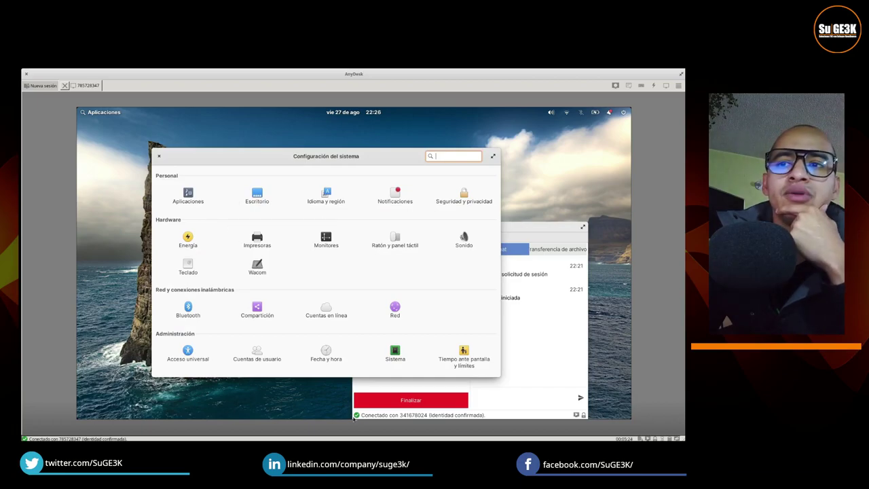
# Step: Open the remote file manager at Descargas, maximize its window and view the context options of the folder
pyautogui.moveTo(354, 419)
pyautogui.click(235, 409)
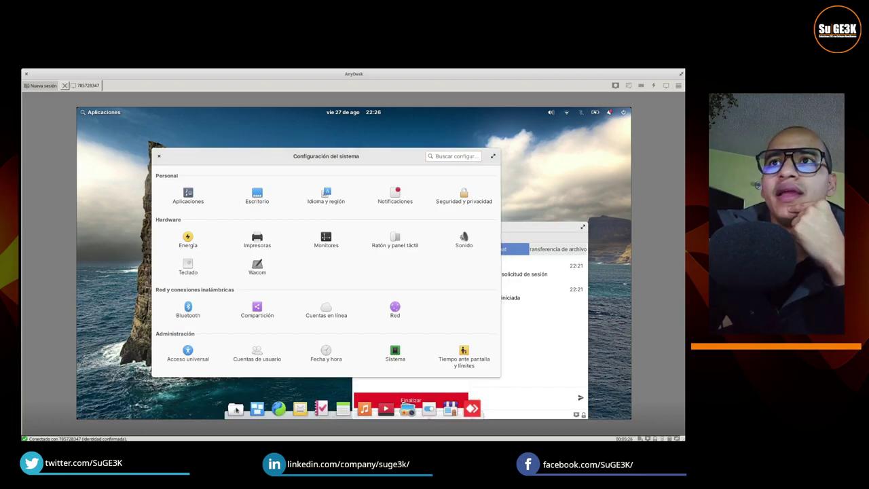
pyautogui.rightClick(387, 264)
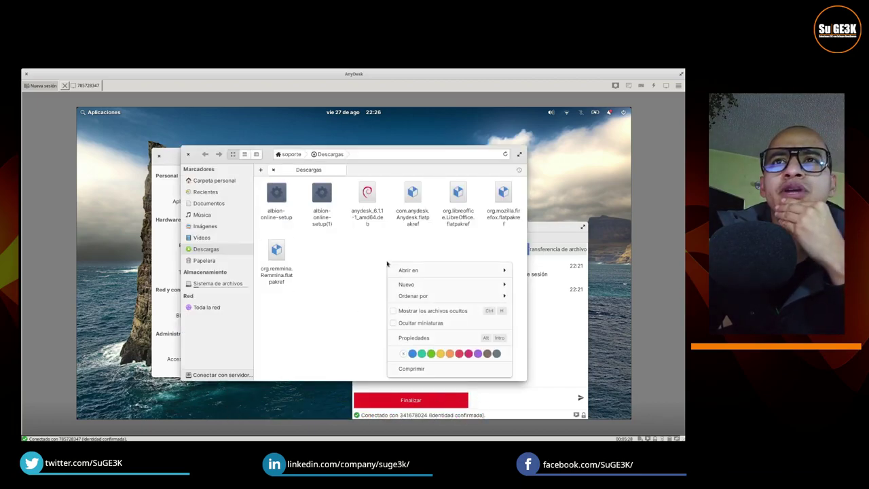
pyautogui.click(367, 256)
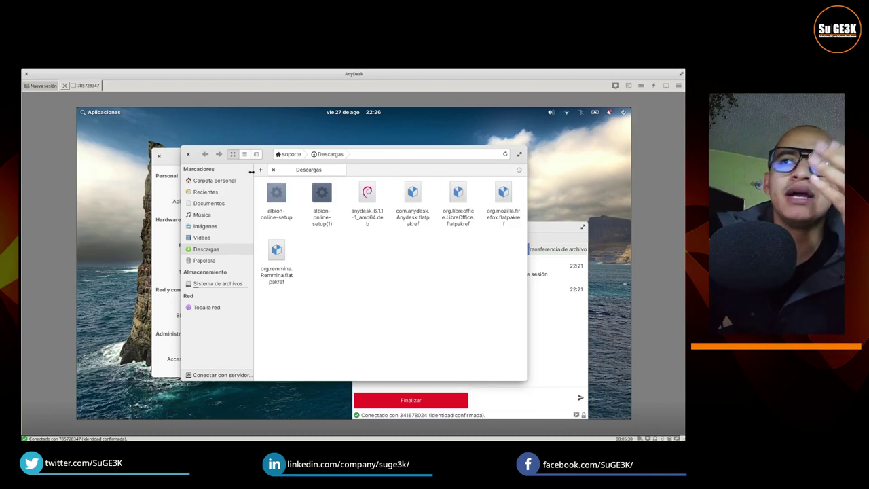
pyautogui.doubleClick(266, 158)
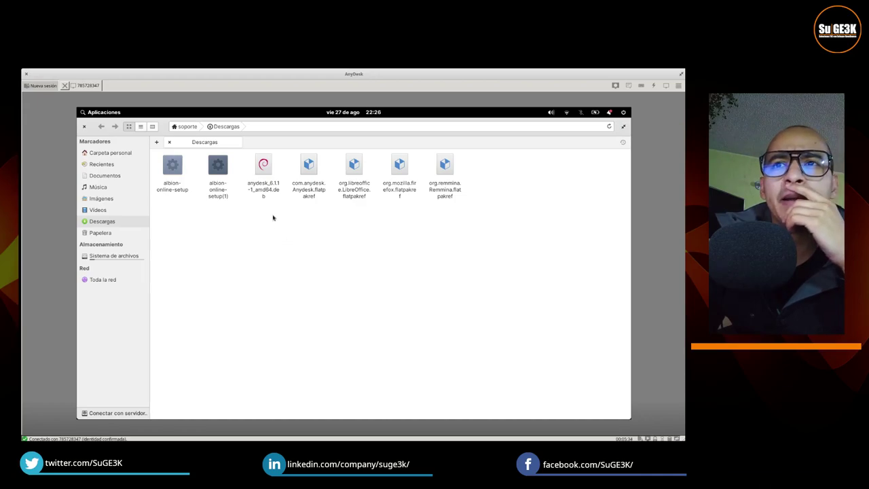
pyautogui.rightClick(273, 217)
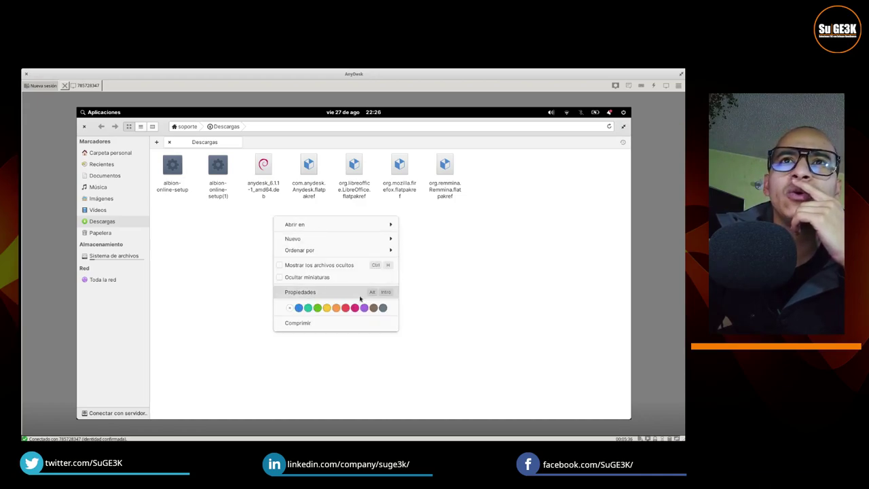
pyautogui.click(222, 261)
# Step: Browse from Carpeta personal to the Escritorio folder and view the context options available there
pyautogui.click(112, 176)
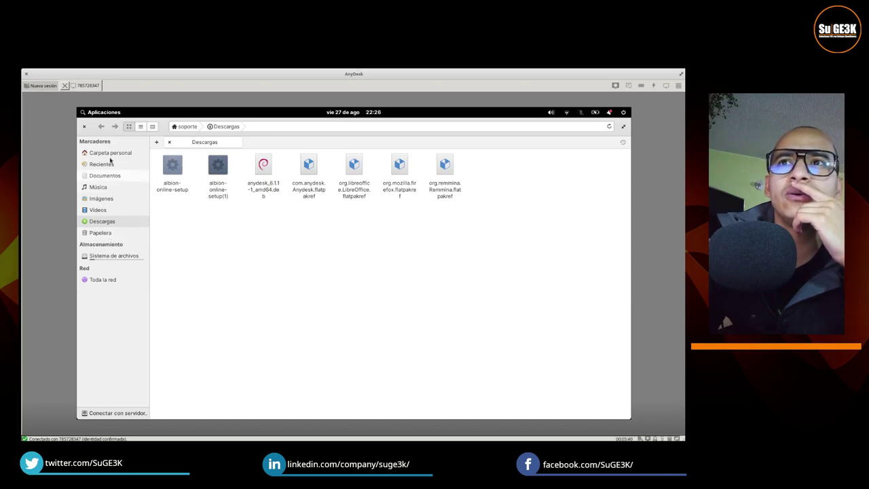
pyautogui.click(110, 153)
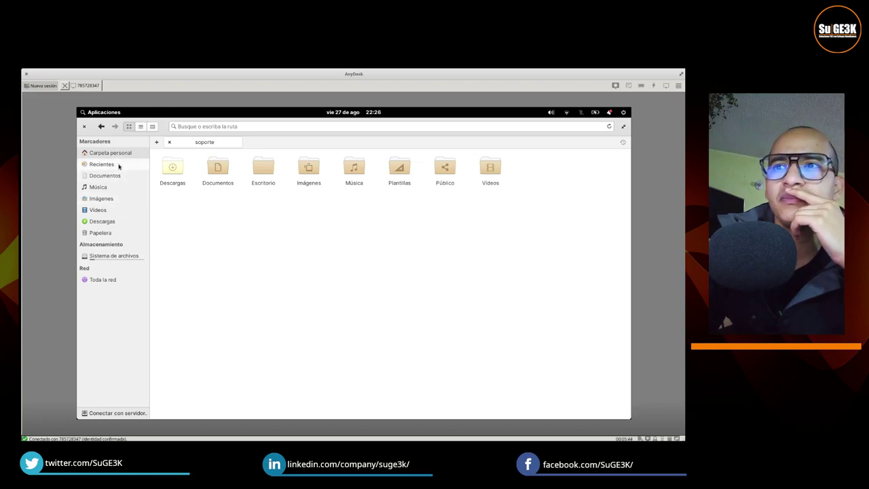
pyautogui.click(261, 169)
pyautogui.rightClick(337, 226)
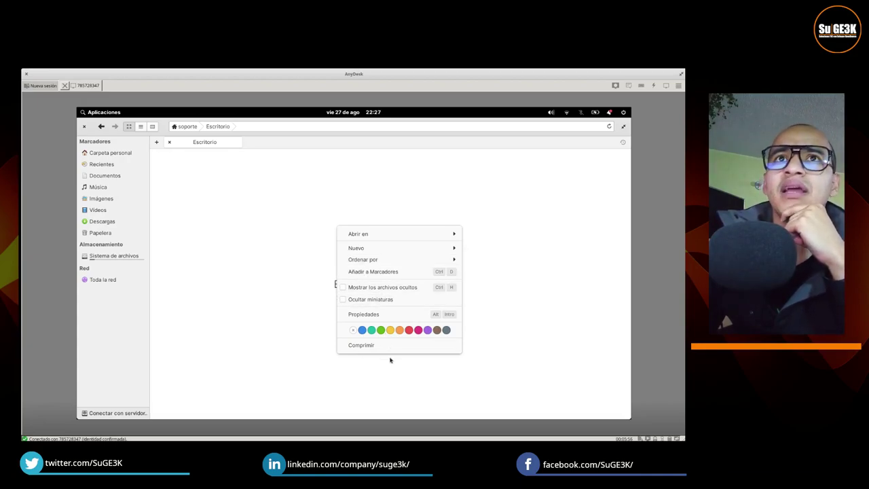
pyautogui.click(268, 246)
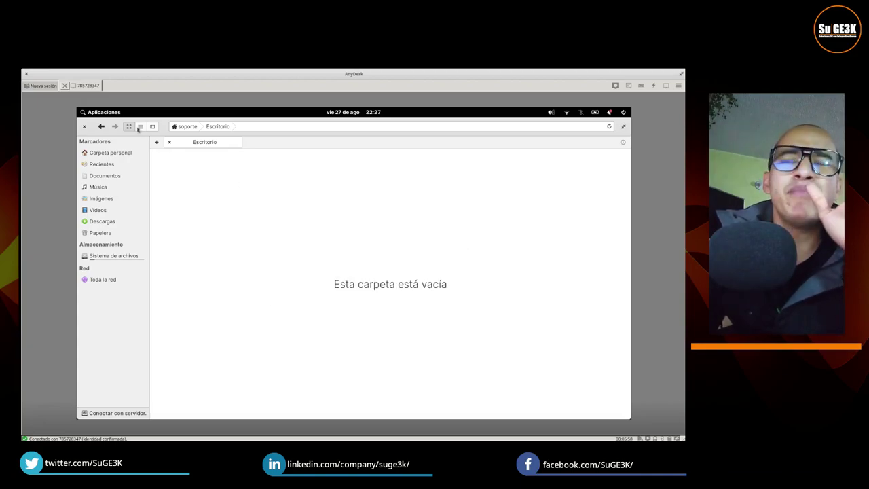
# Step: View the file manager's server connection form and window options, and close the file manager
pyautogui.click(116, 413)
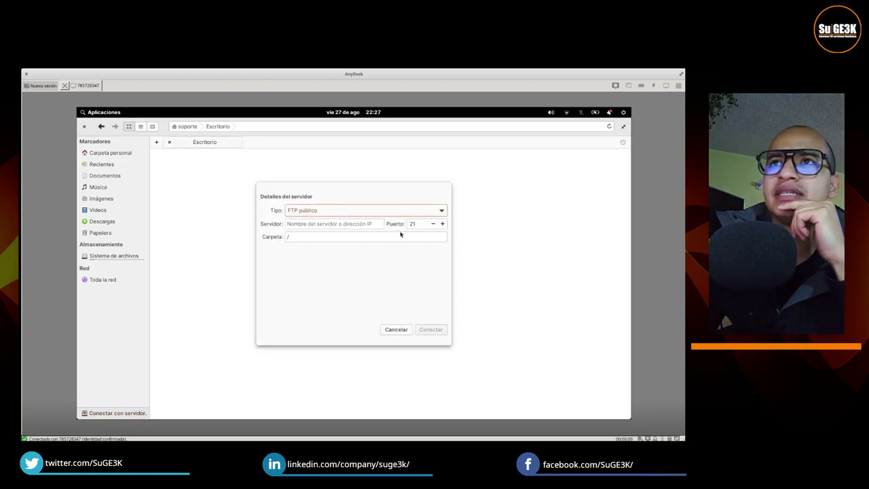
pyautogui.click(398, 329)
pyautogui.rightClick(166, 127)
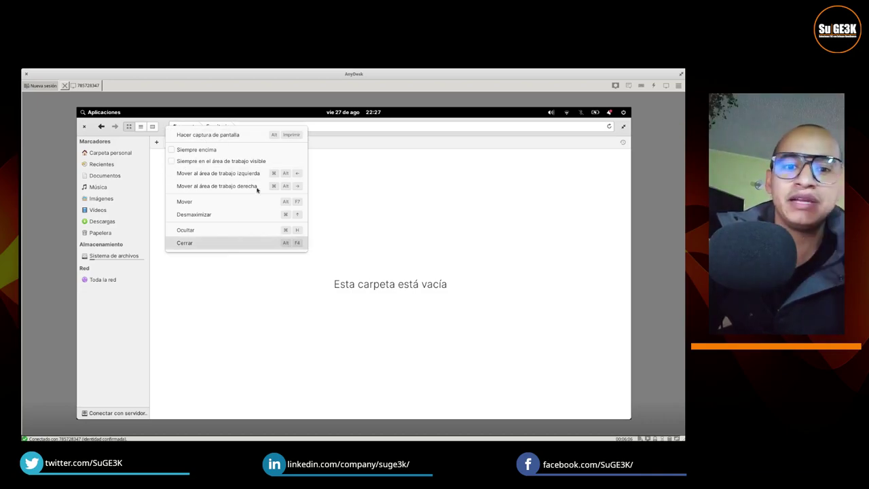
pyautogui.click(412, 235)
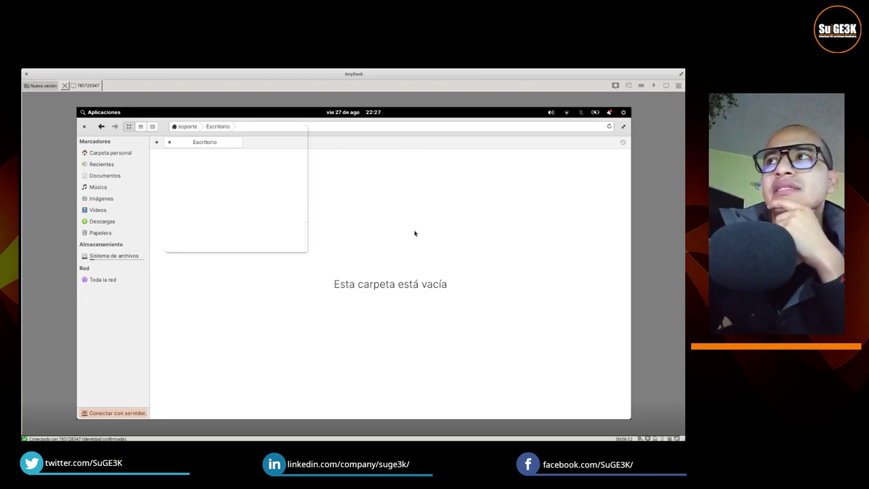
pyautogui.click(84, 127)
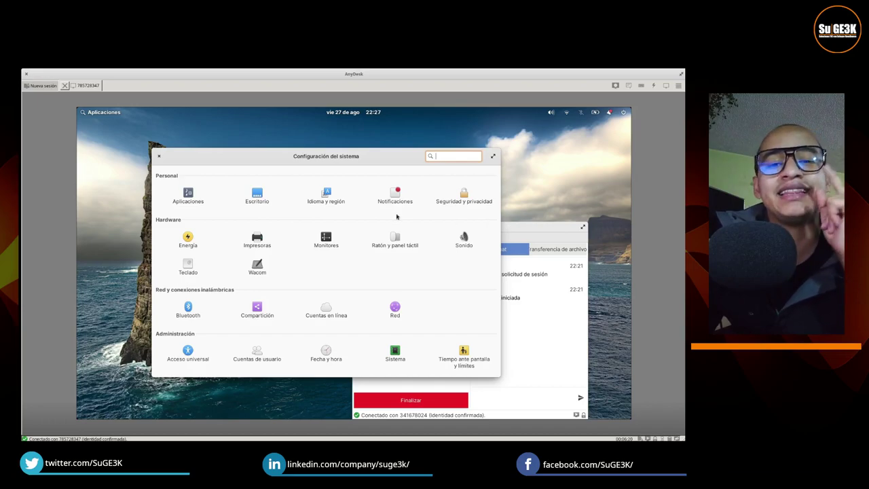
# Step: Close Configuración del sistema and open Centro de aplicaciones on the remote desktop
pyautogui.click(160, 156)
pyautogui.moveTo(404, 417)
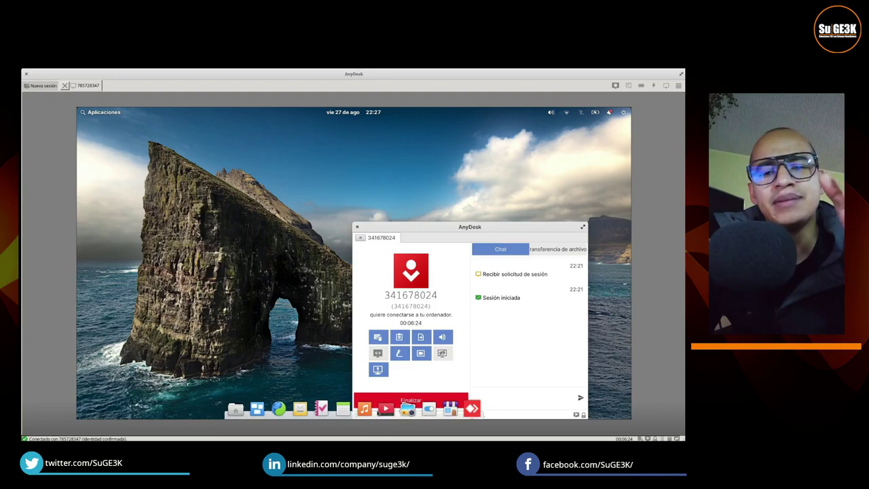
pyautogui.click(450, 406)
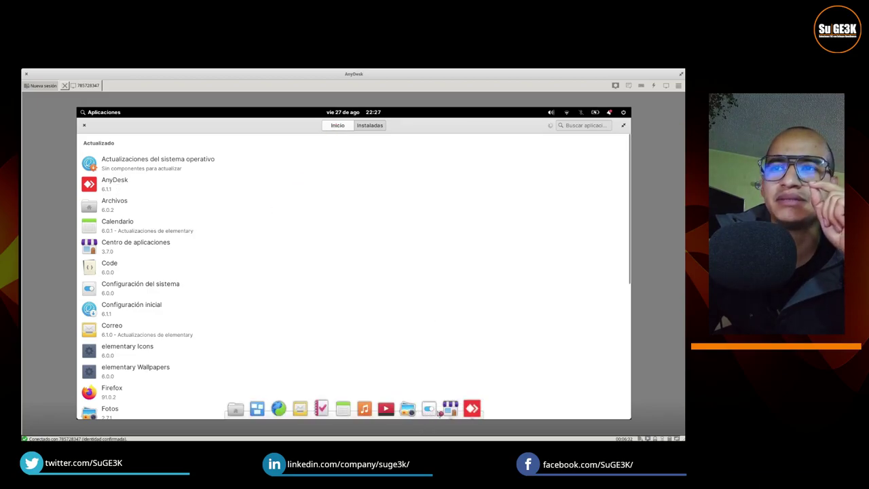
# Step: Review AnyDesk's permissions under Aplicaciones in Configuración del sistema, and close the settings window
pyautogui.click(430, 410)
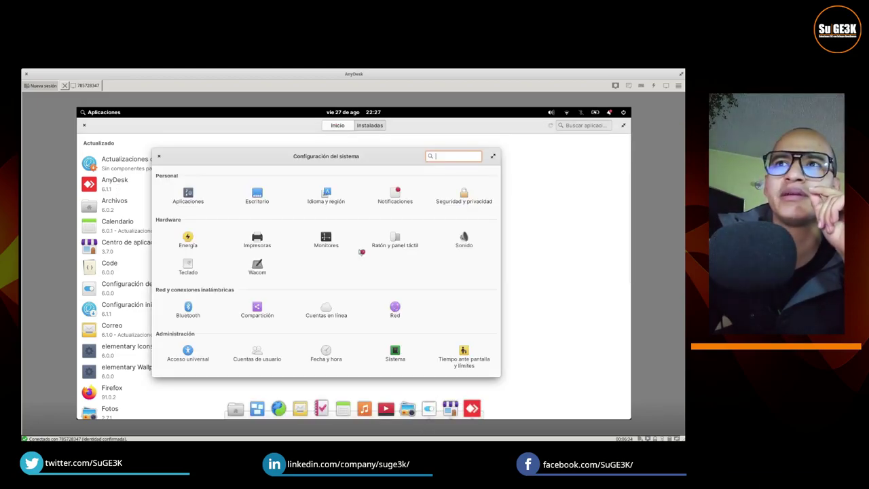
pyautogui.click(188, 195)
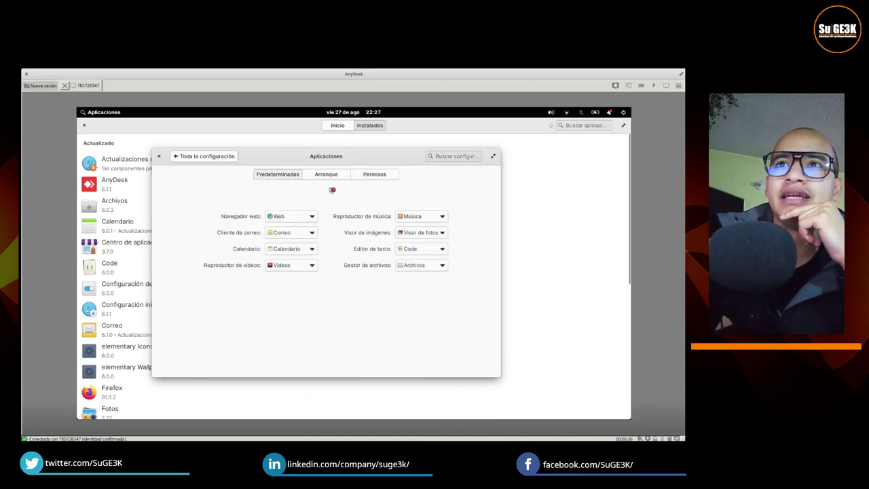
pyautogui.click(375, 174)
pyautogui.click(205, 205)
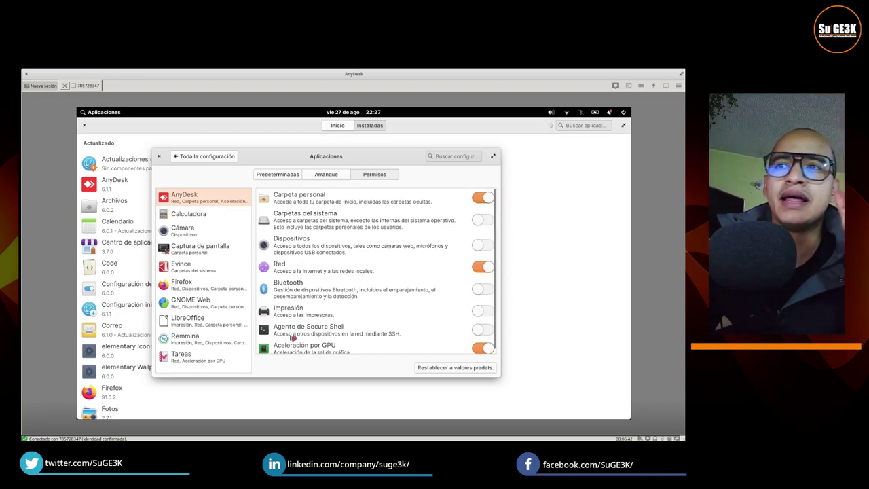
pyautogui.scroll(-1, 402, 340)
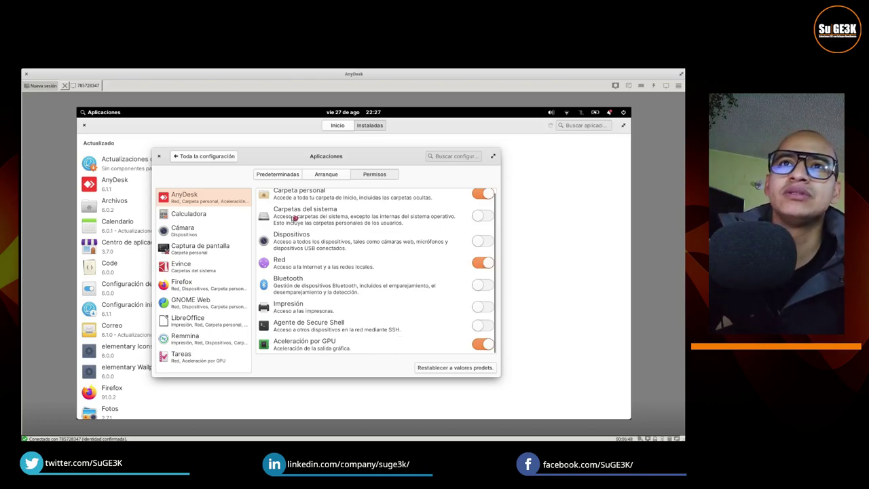
pyautogui.click(184, 162)
pyautogui.hotkey('ctrl', 'q')
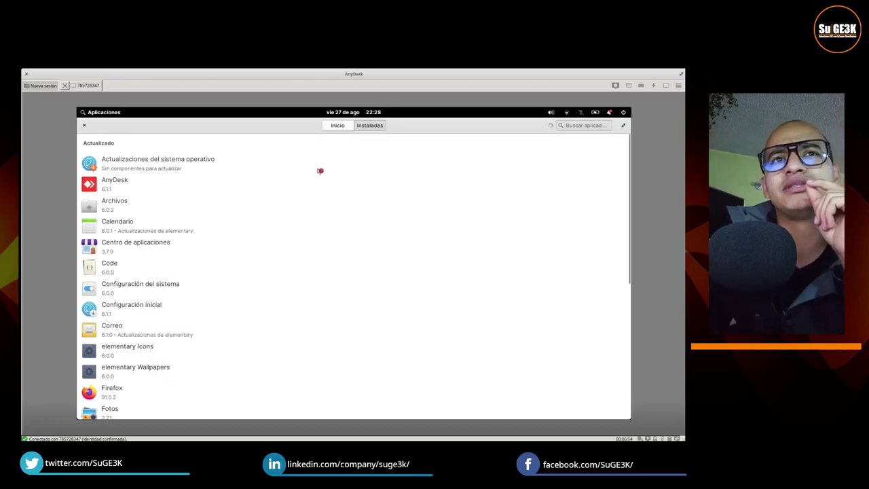
# Step: View the Herramientas del sistema, Internet and Oficina categories of the applications menu, and show the Inicio page of Centro de aplicaciones
pyautogui.scroll(-4, 360, 298)
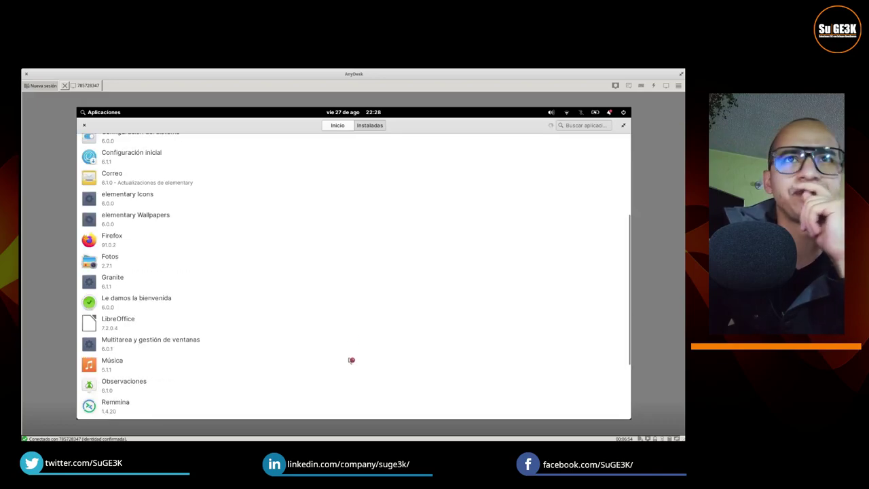
pyautogui.click(103, 114)
pyautogui.click(119, 171)
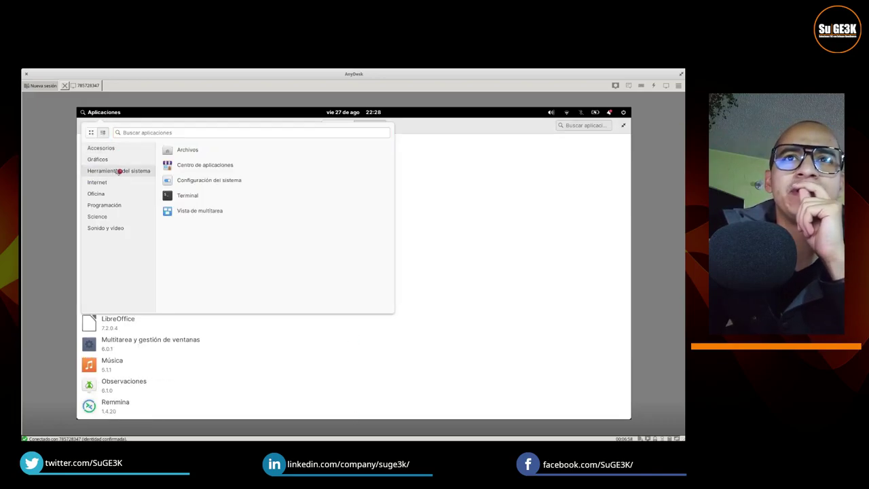
pyautogui.click(116, 184)
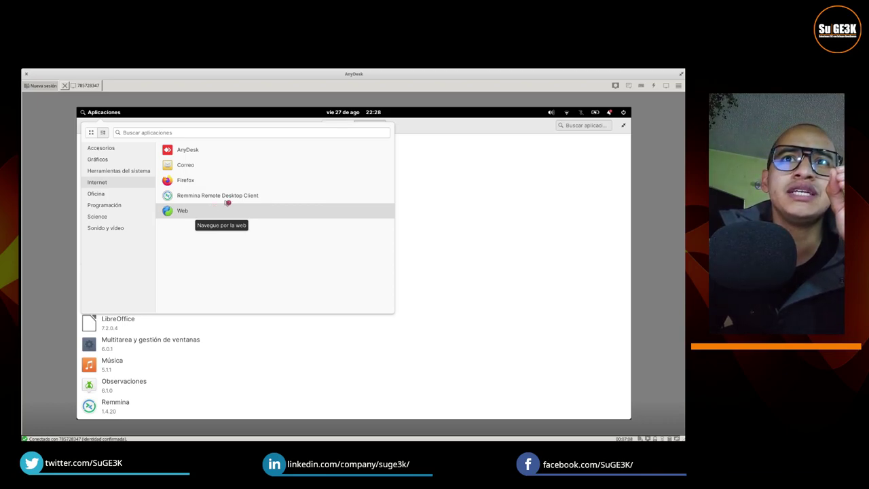
pyautogui.click(113, 193)
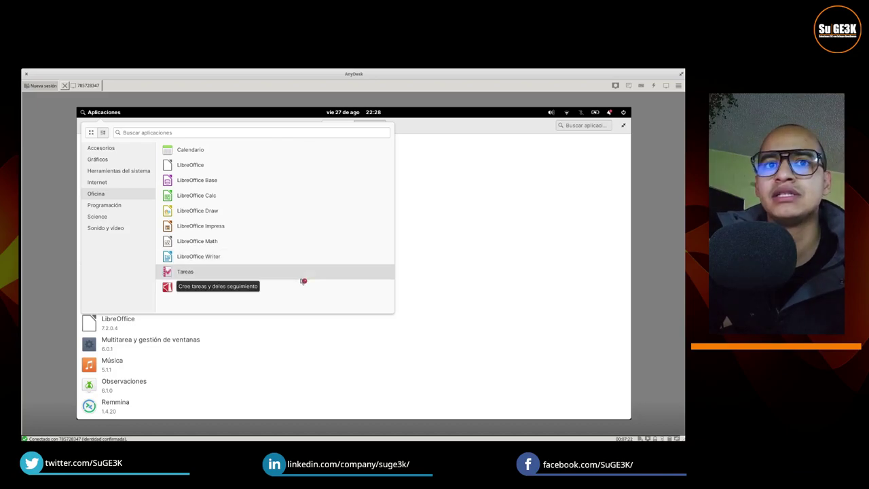
pyautogui.click(463, 307)
pyautogui.moveTo(341, 421)
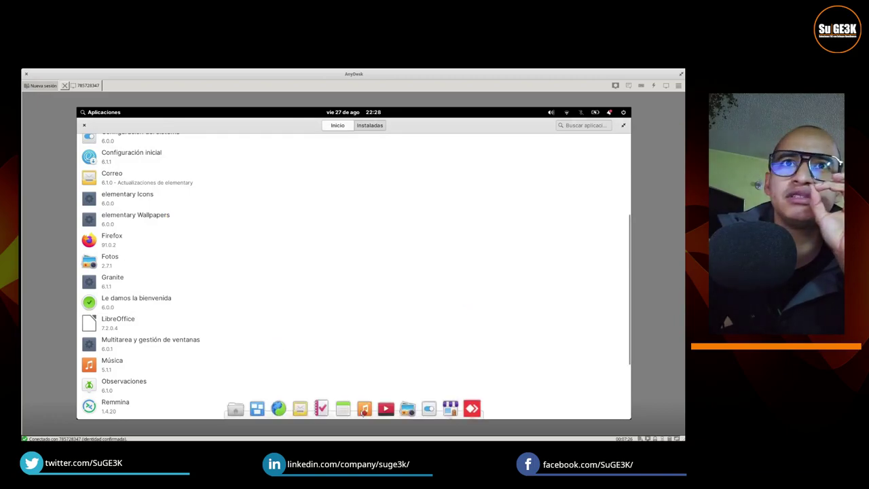
pyautogui.click(343, 127)
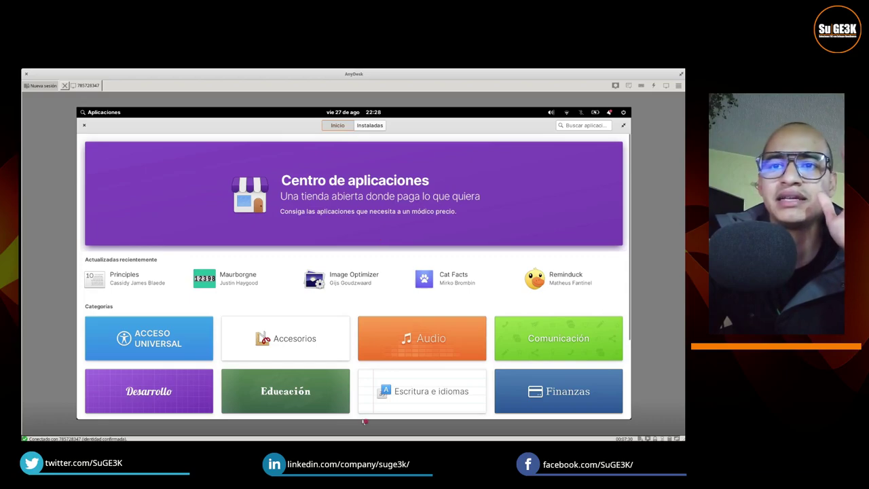
# Step: Switch to the Web browser on the remote desktop and look over Flathub's applications page
pyautogui.moveTo(271, 416)
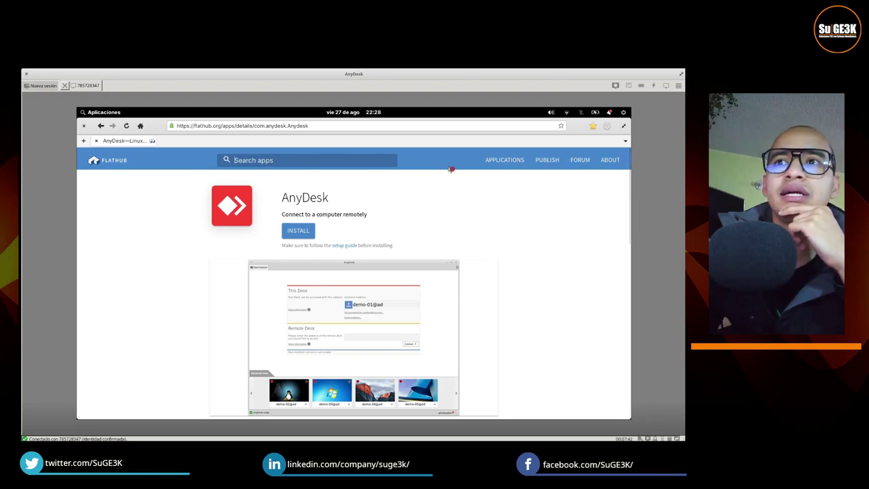
pyautogui.click(505, 160)
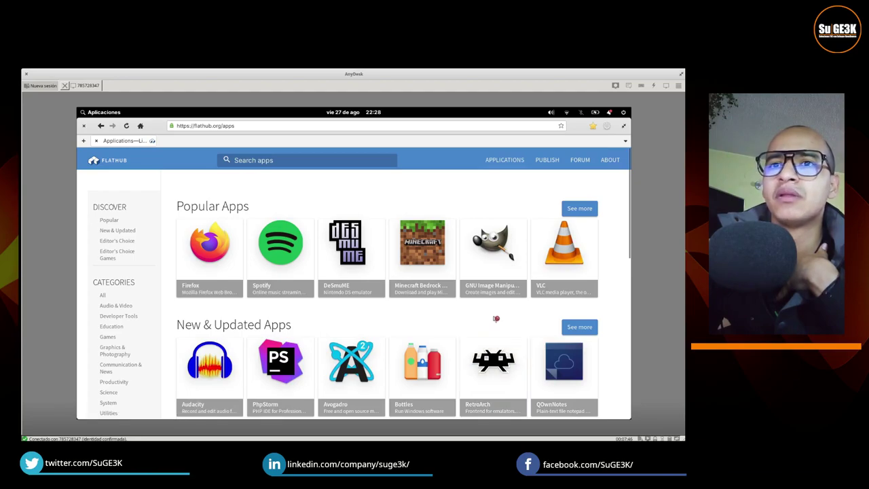
pyautogui.scroll(-2, 497, 318)
pyautogui.scroll(-5, 497, 319)
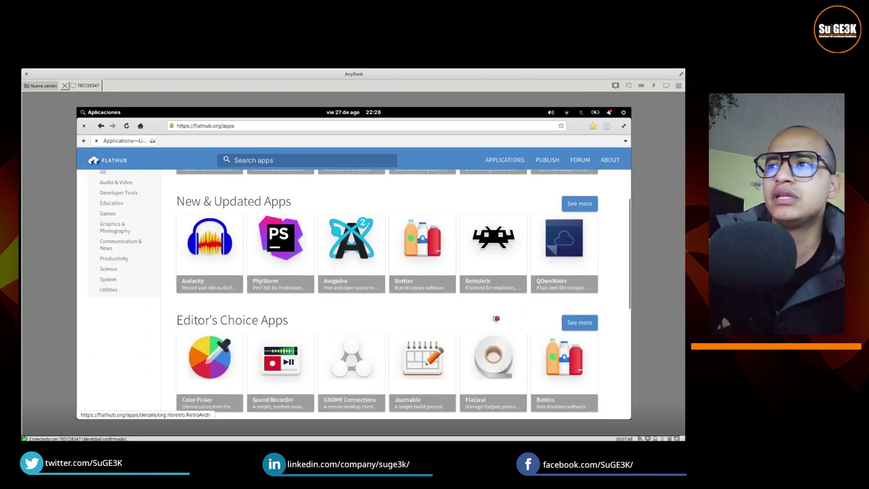
pyautogui.scroll(-1, 496, 318)
pyautogui.scroll(7, 496, 317)
pyautogui.scroll(2, 496, 318)
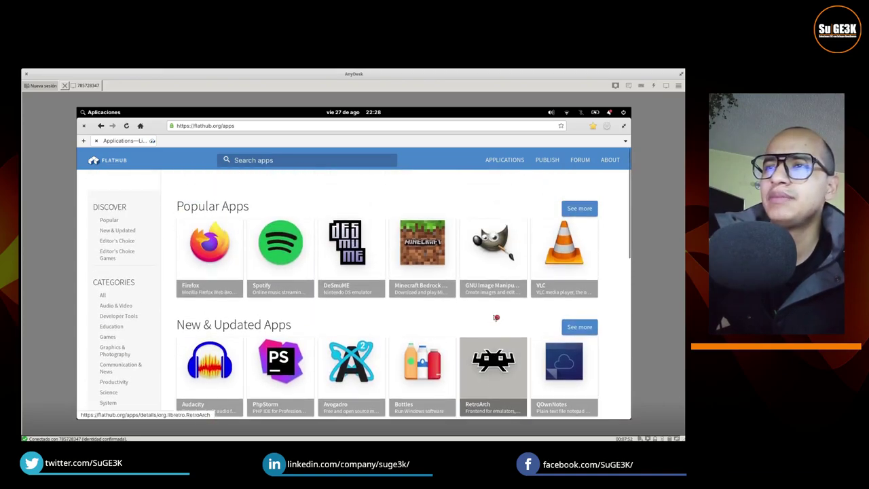
# Step: Open Flathub's full Popular Apps collection and look through the applications offered
pyautogui.click(580, 209)
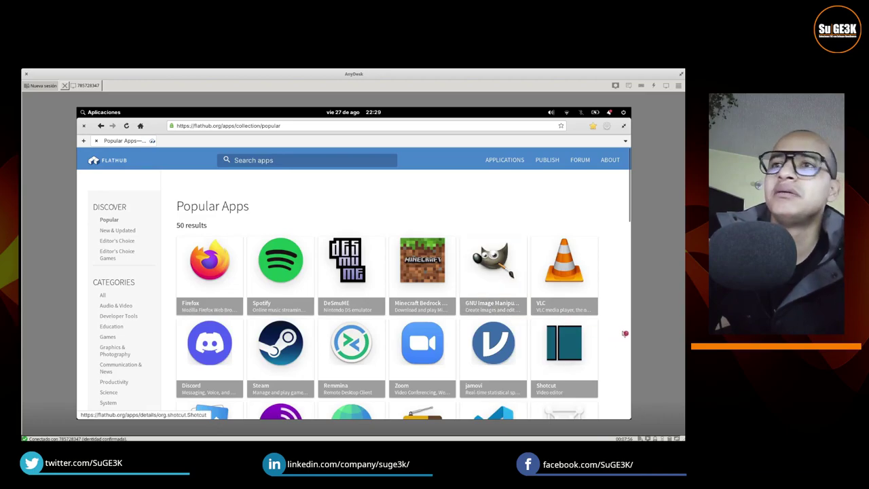
pyautogui.scroll(-1, 326, 328)
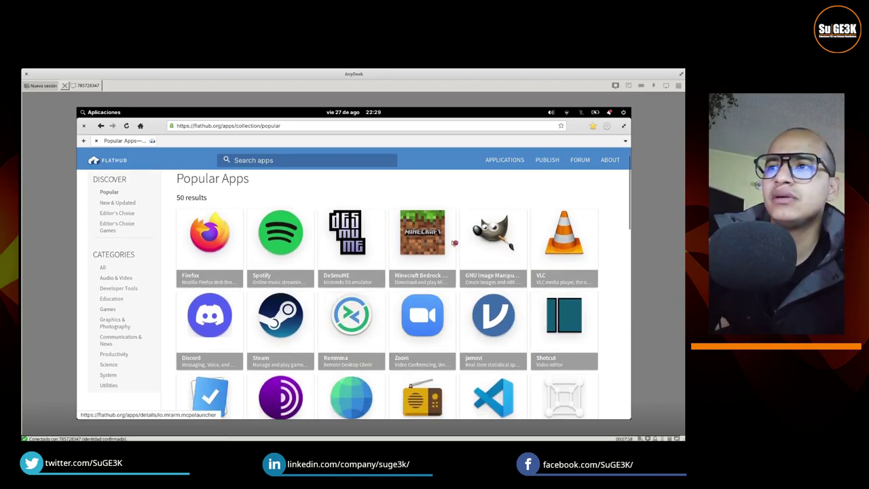
pyautogui.scroll(-3, 493, 241)
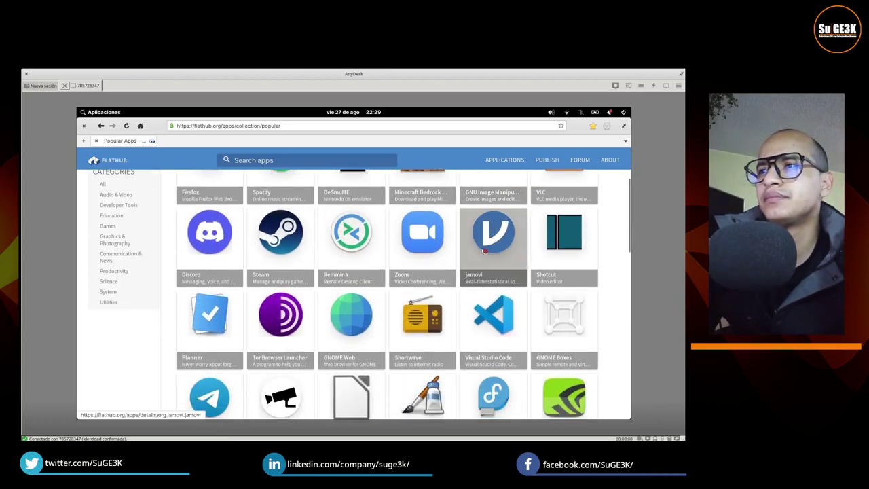
pyautogui.scroll(-2, 484, 251)
pyautogui.scroll(-4, 484, 251)
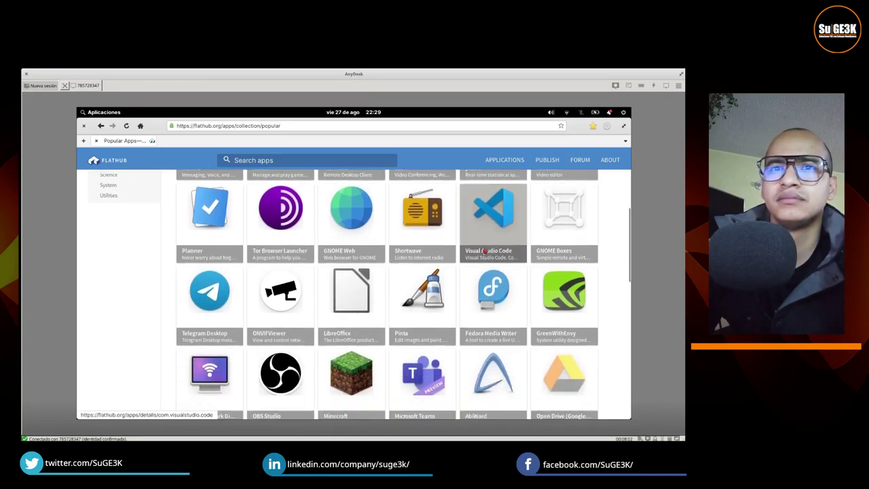
pyautogui.scroll(-1, 483, 252)
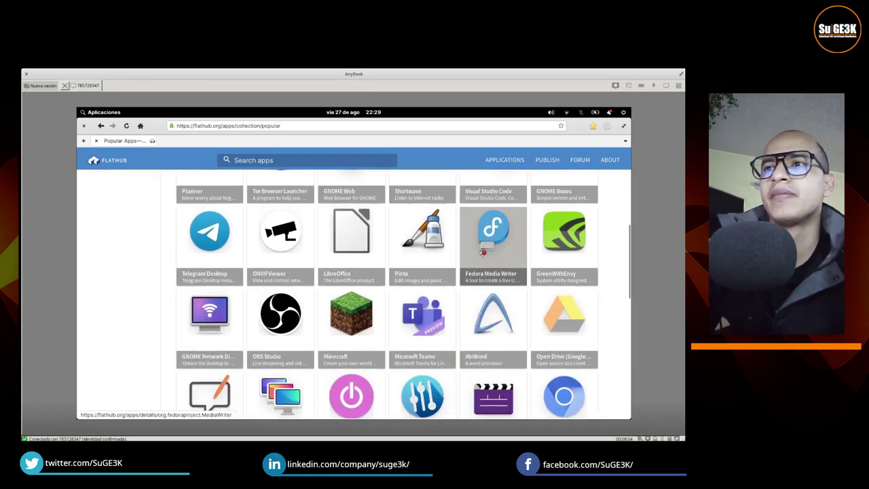
pyautogui.scroll(-1, 484, 252)
# Step: Download the Telegram Desktop flatpakref from its Flathub page and open the downloaded file
pyautogui.click(204, 227)
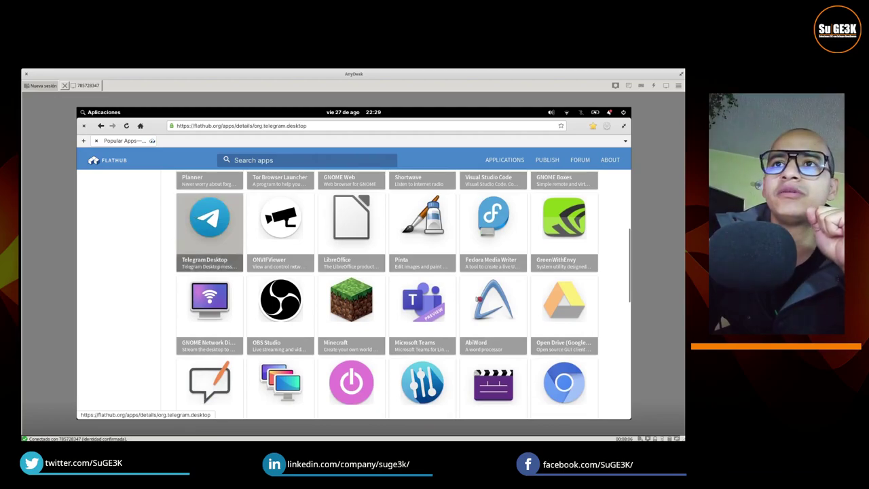
pyautogui.click(299, 230)
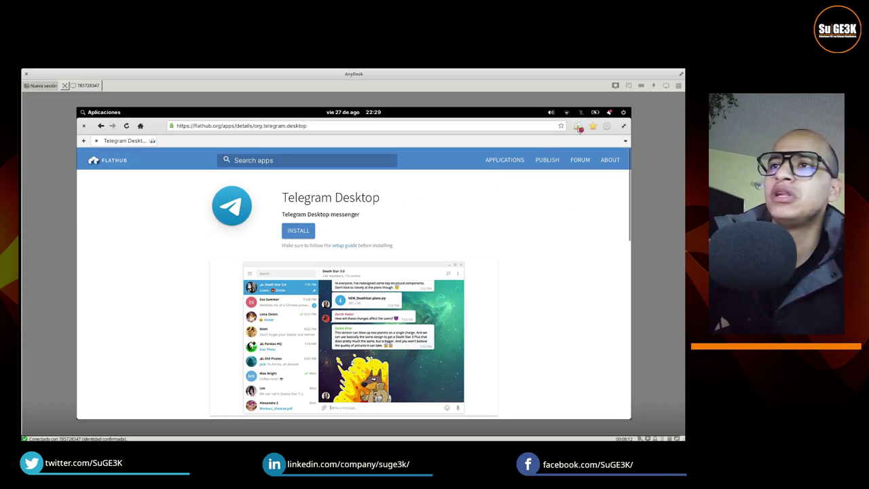
pyautogui.click(578, 127)
pyautogui.click(576, 150)
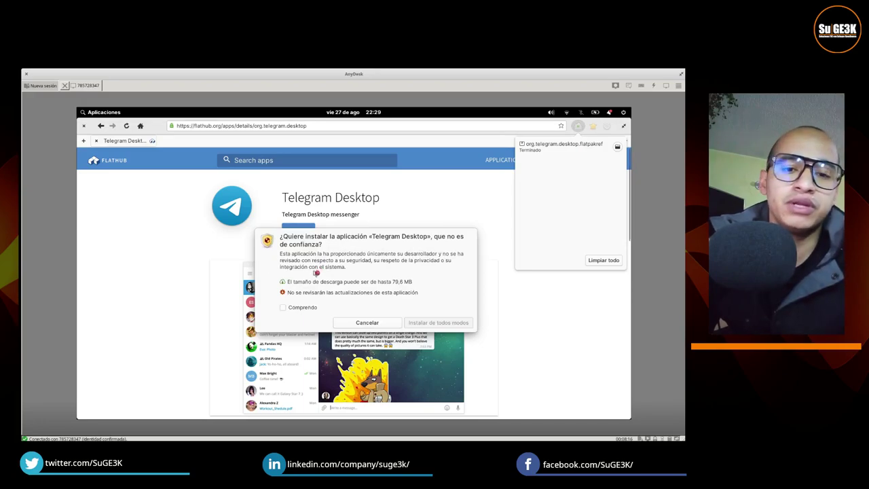
# Step: Accept the untrusted application notice, install Telegram Desktop and launch it
pyautogui.click(300, 310)
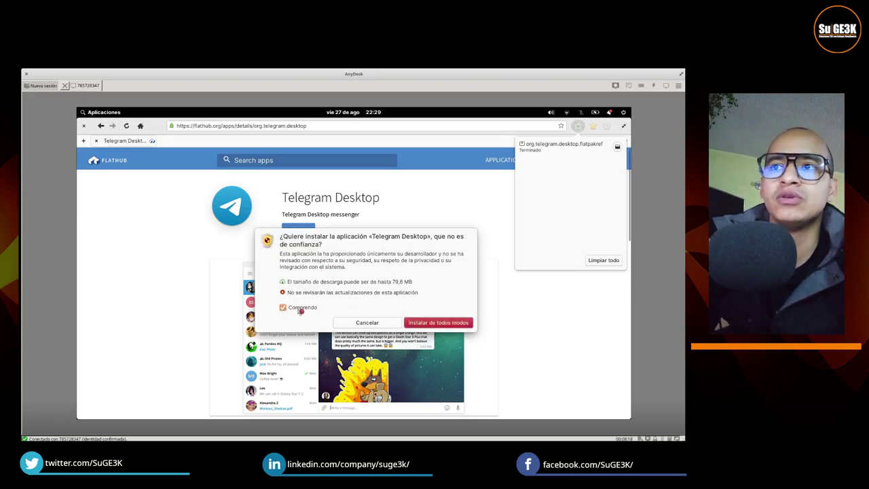
pyautogui.click(458, 320)
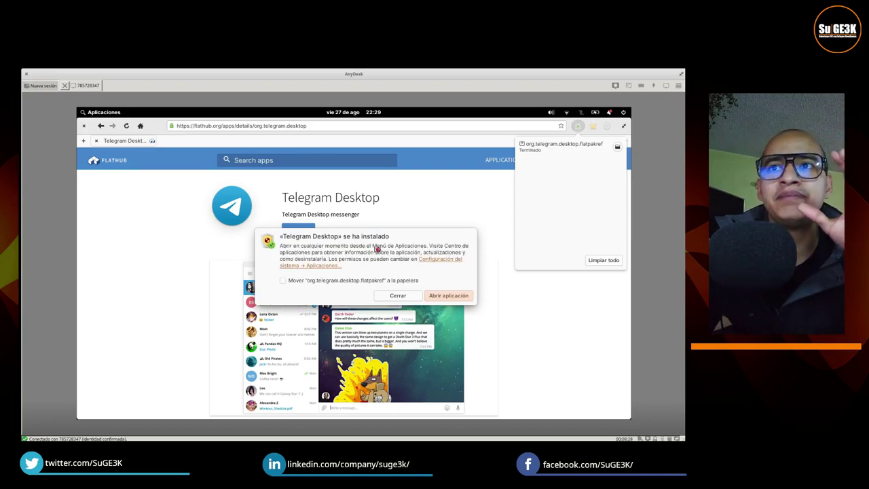
pyautogui.click(459, 298)
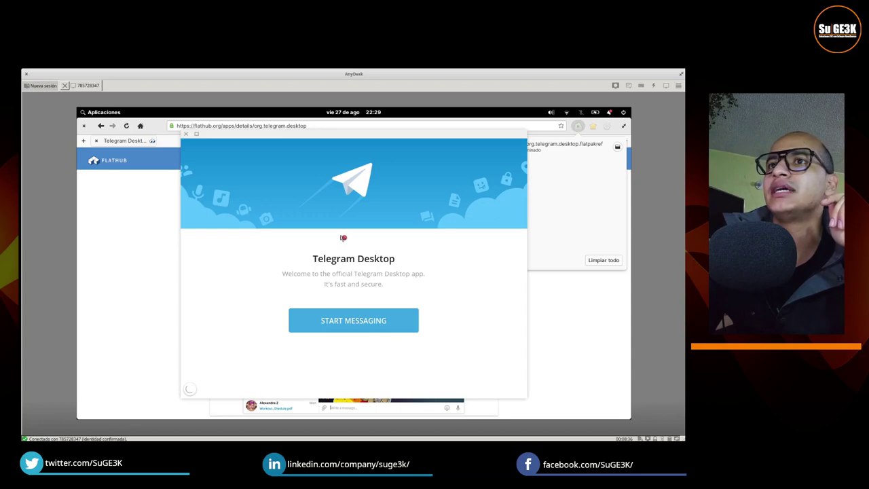
# Step: Start Telegram's sign-in and set the application language to Español in its settings
pyautogui.click(371, 315)
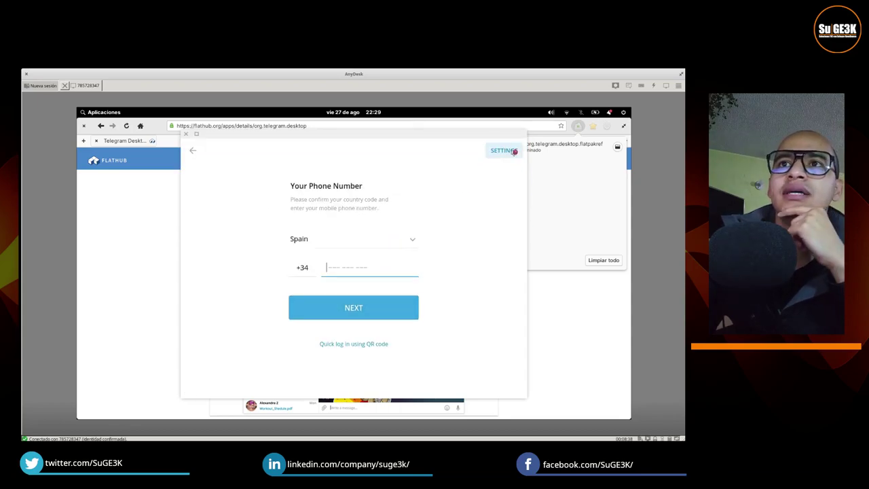
pyautogui.click(511, 150)
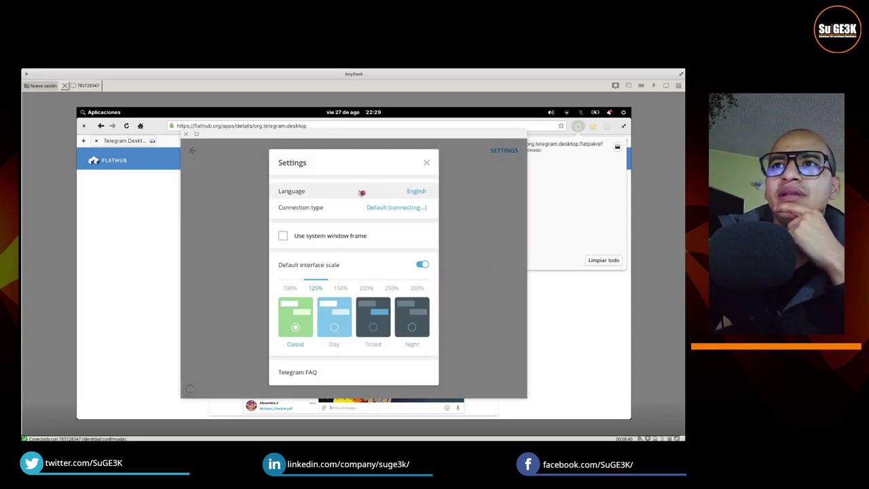
pyautogui.click(414, 195)
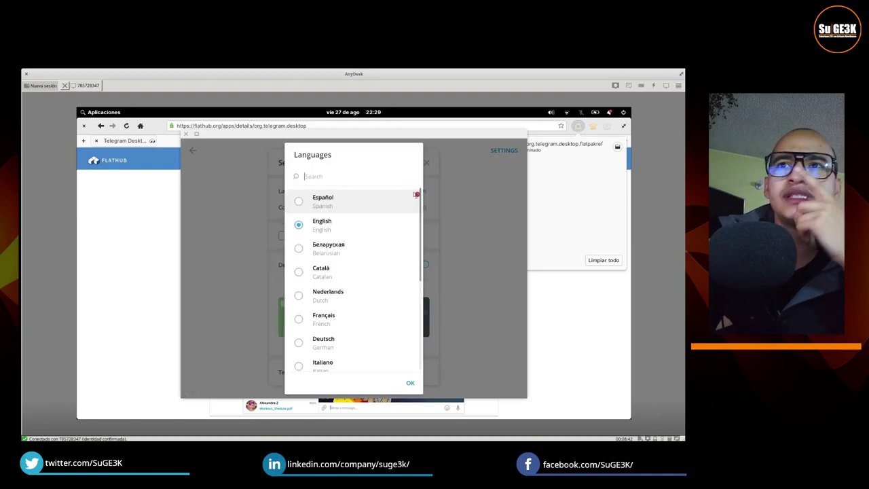
pyautogui.click(311, 202)
pyautogui.click(411, 383)
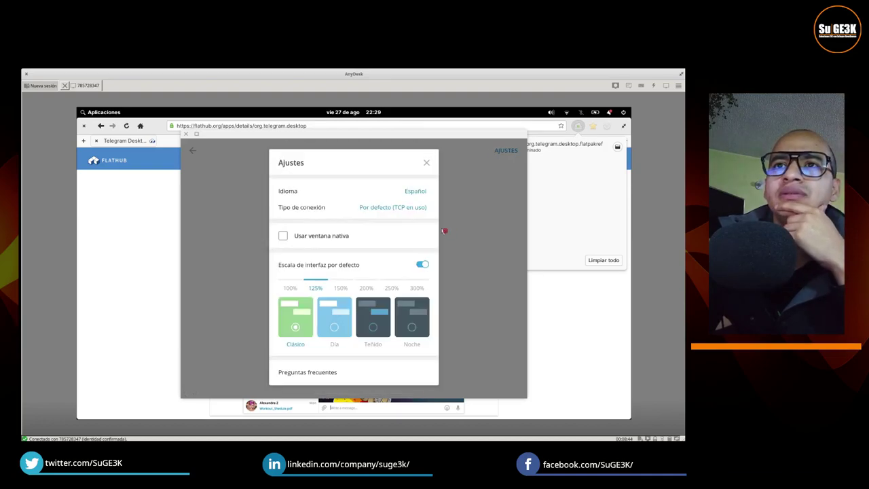
# Step: Enable the native window frame in Telegram, close its settings and return to the Flathub page
pyautogui.click(285, 239)
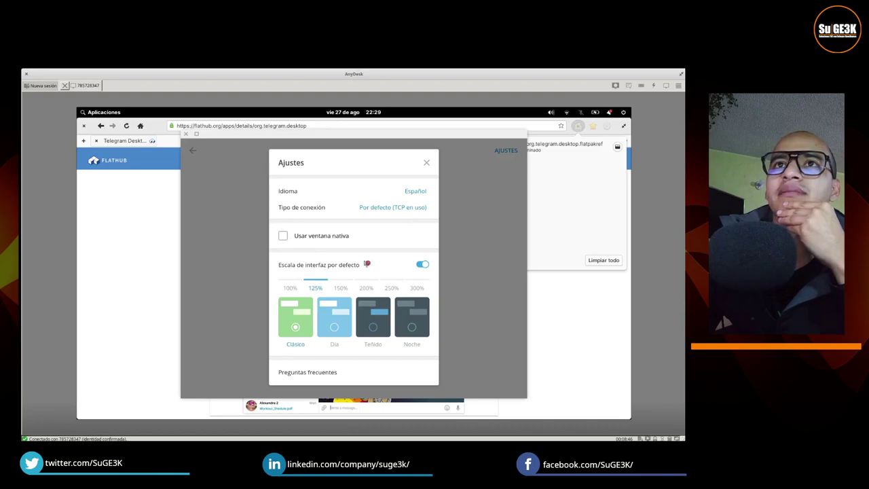
pyautogui.click(427, 164)
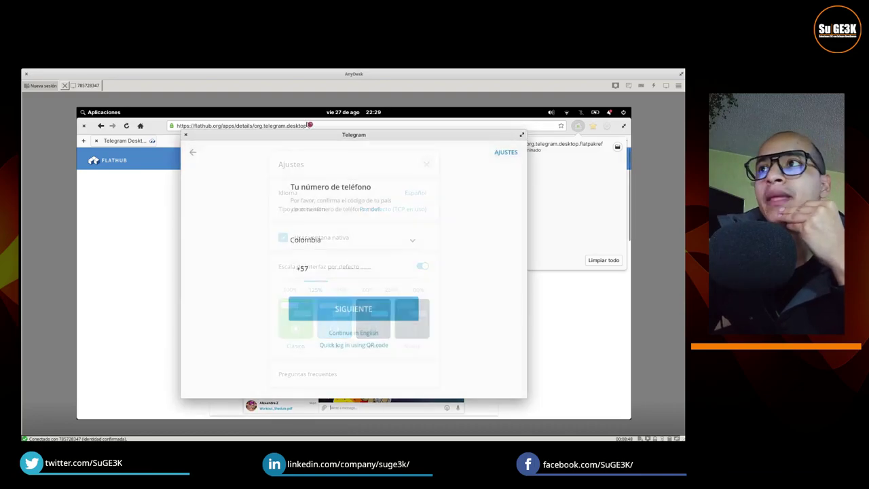
pyautogui.click(584, 270)
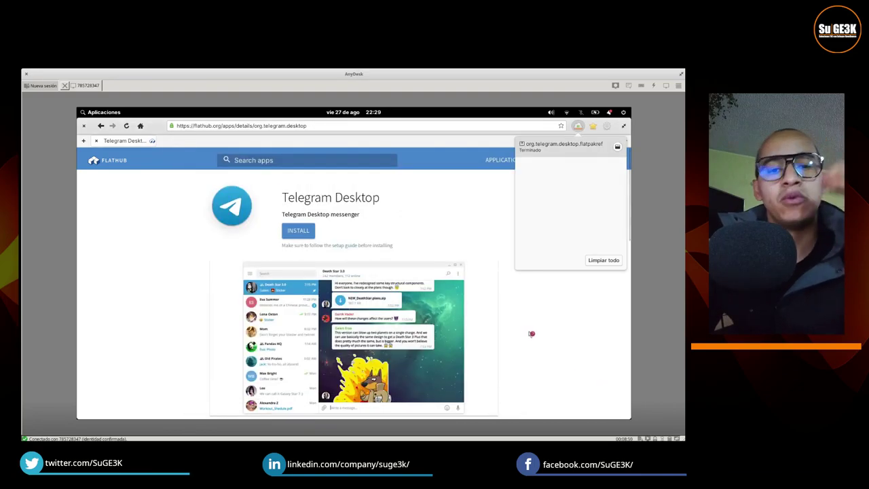
# Step: Close the Flathub browser window and review the Sistema category in Centro de aplicaciones, returning to its home page
pyautogui.click(347, 146)
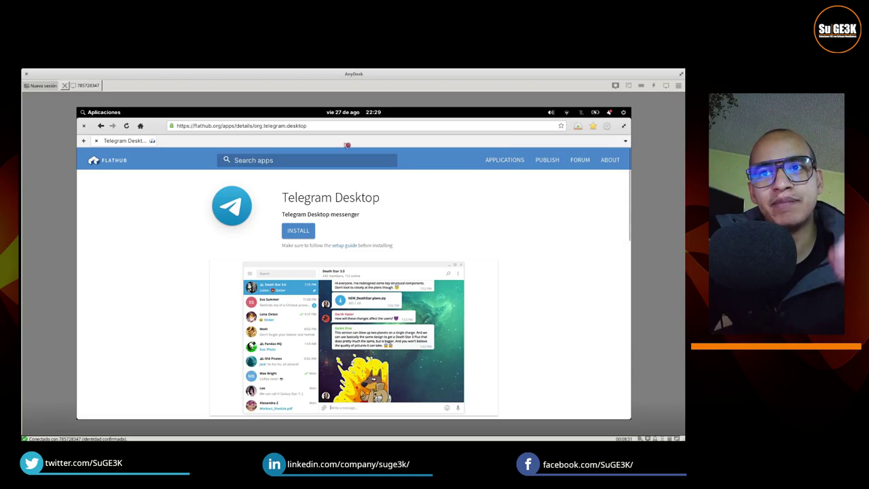
pyautogui.click(85, 126)
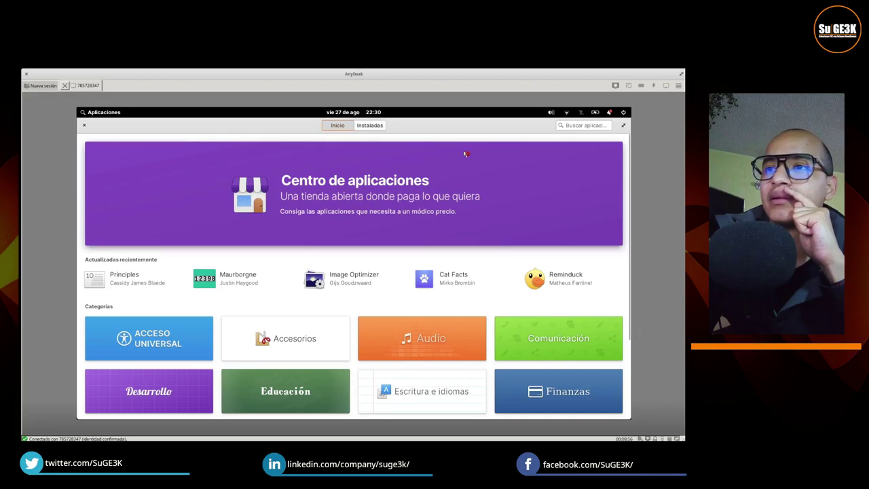
pyautogui.scroll(-3, 401, 308)
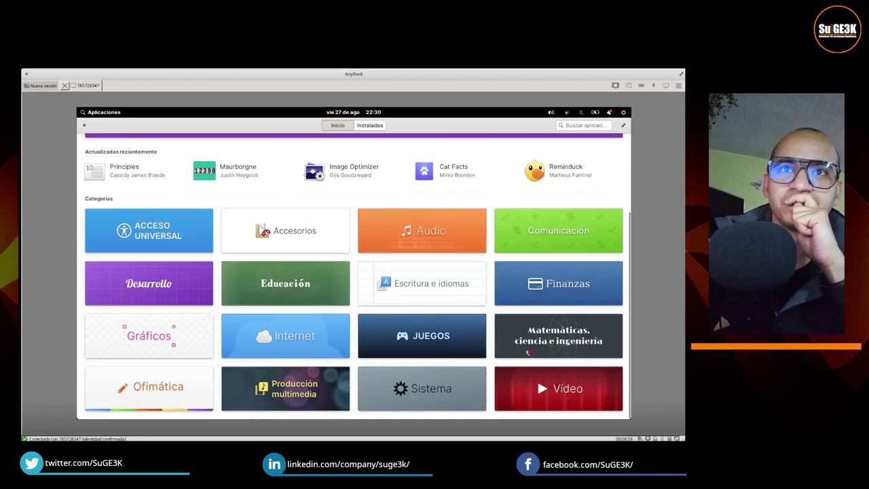
pyautogui.click(444, 381)
pyautogui.scroll(-7, 467, 273)
pyautogui.scroll(-1, 467, 273)
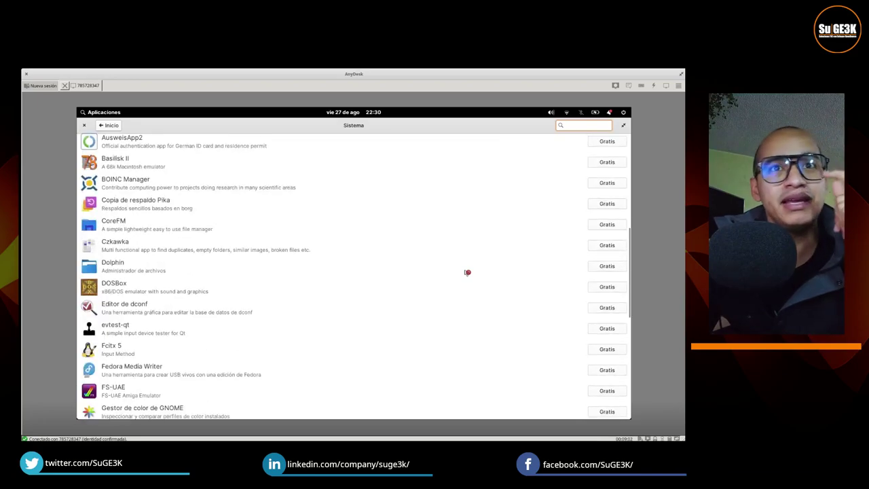
pyautogui.scroll(8, 467, 272)
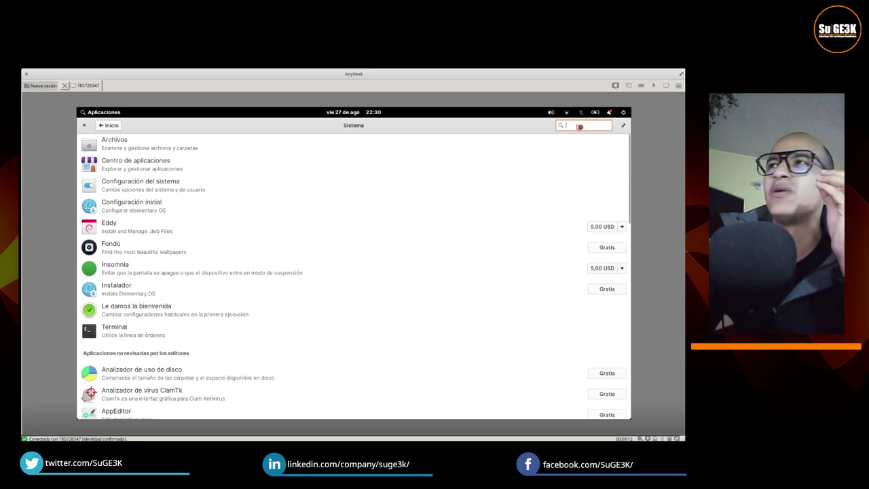
pyautogui.click(117, 126)
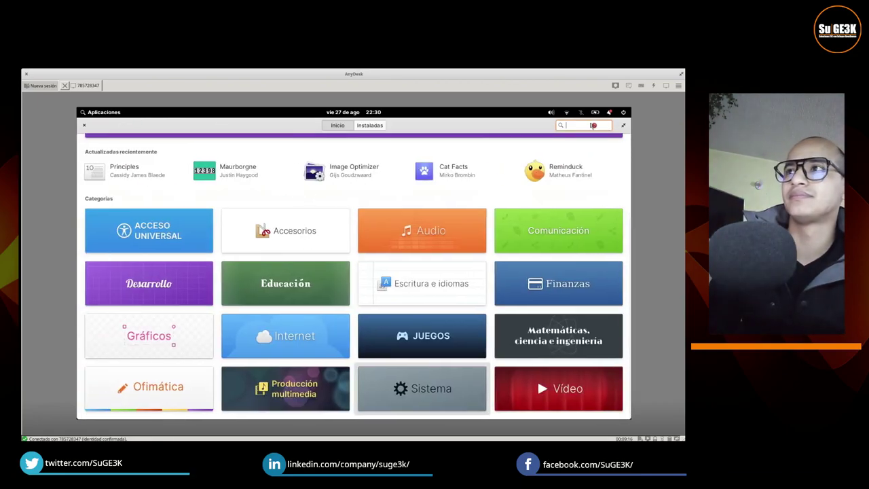
pyautogui.write('domino')
pyautogui.press('BackSpace')
pyautogui.press('BackSpace')
pyautogui.press('BackSpace')
pyautogui.press('BackSpace')
pyautogui.press('BackSpace')
pyautogui.press('BackSpace')
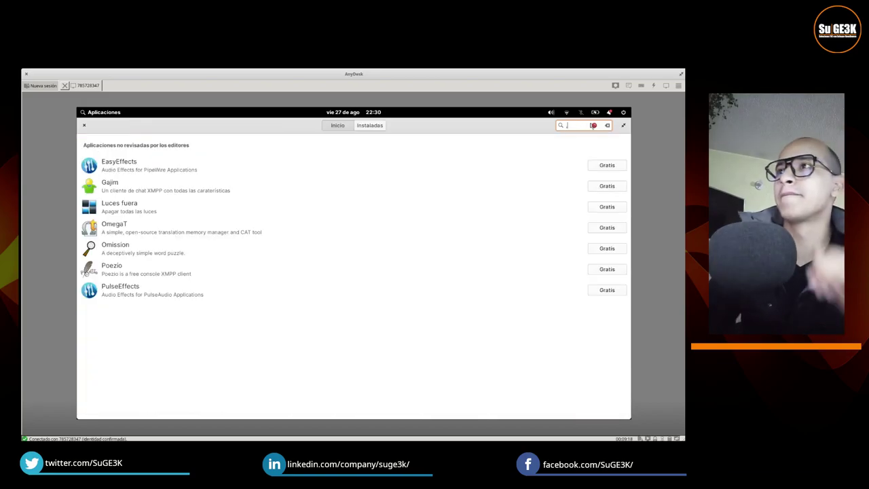
# Step: Search Centro de aplicaciones for "monitor", look through the results and return to the home page
pyautogui.write('monitor')
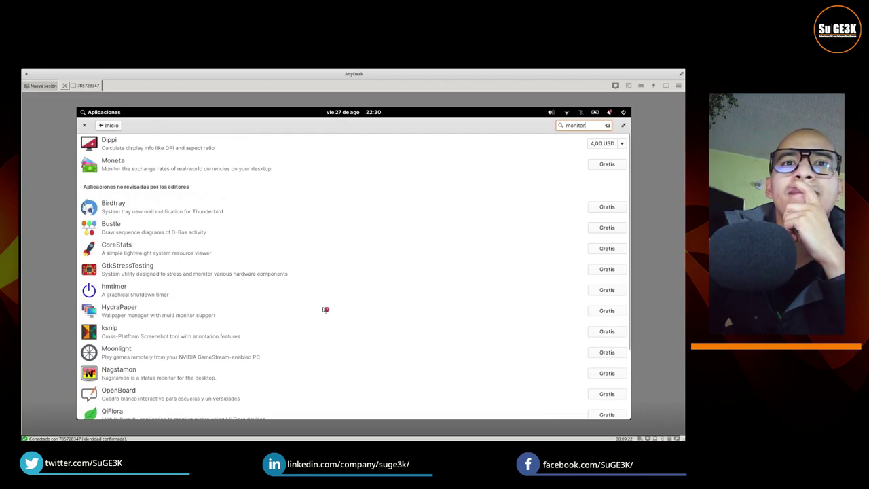
pyautogui.scroll(-3, 321, 301)
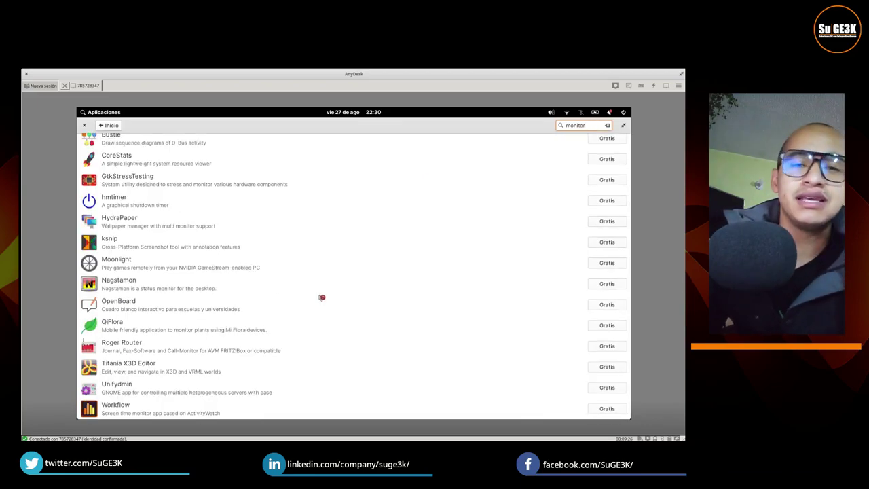
pyautogui.scroll(3, 322, 297)
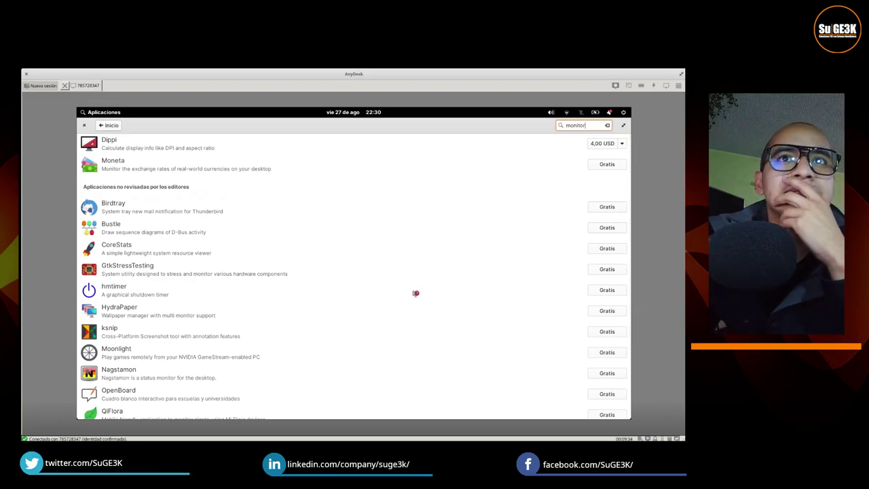
pyautogui.scroll(-3, 416, 293)
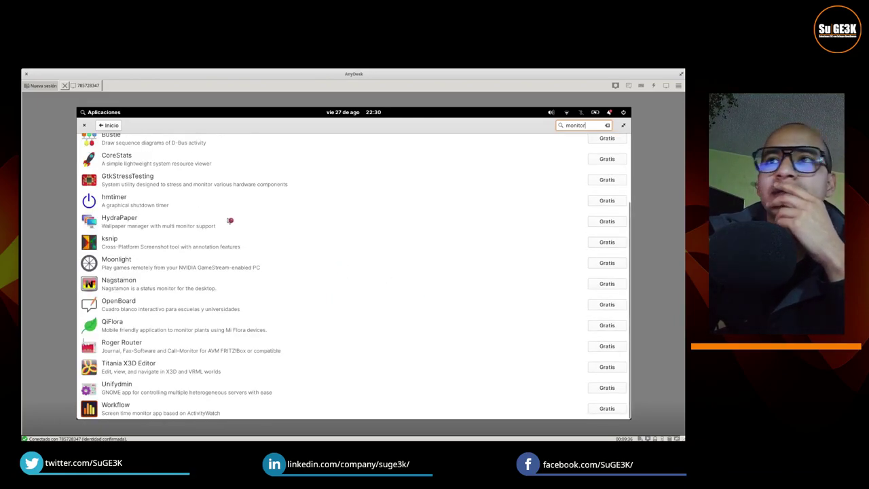
pyautogui.scroll(3, 231, 221)
pyautogui.click(110, 125)
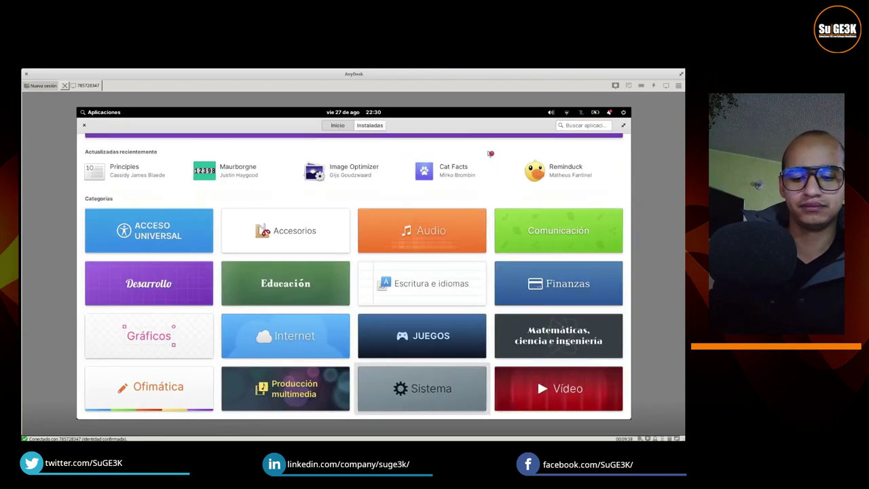
# Step: Search Centro de aplicaciones for "gnome monitor" and examine the full result list for a system monitor
pyautogui.click(590, 127)
pyautogui.write('gnome')
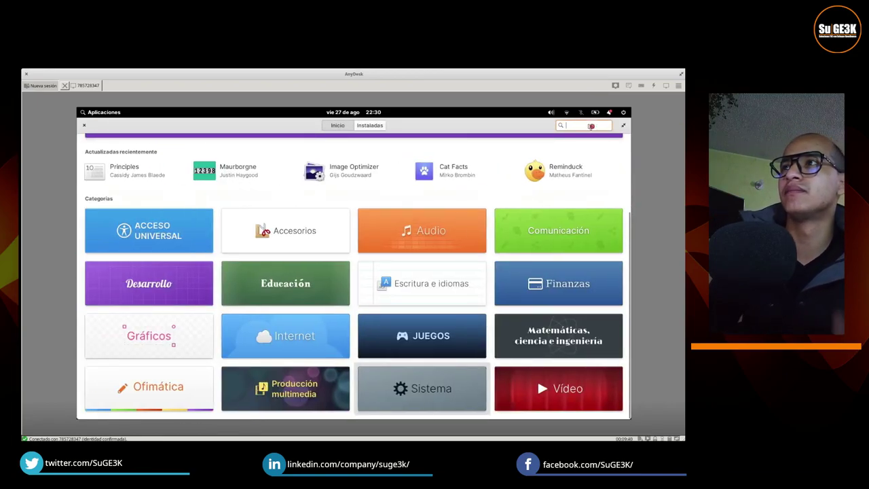
pyautogui.write(' monitor')
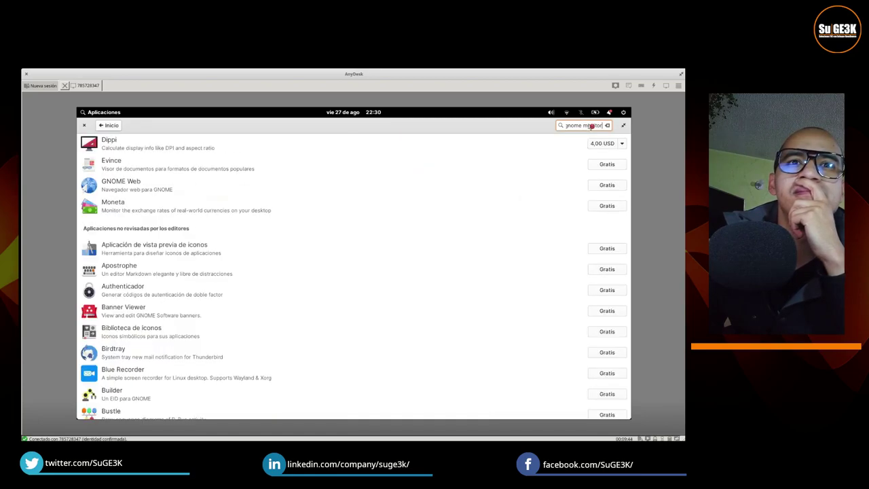
pyautogui.scroll(-5, 334, 288)
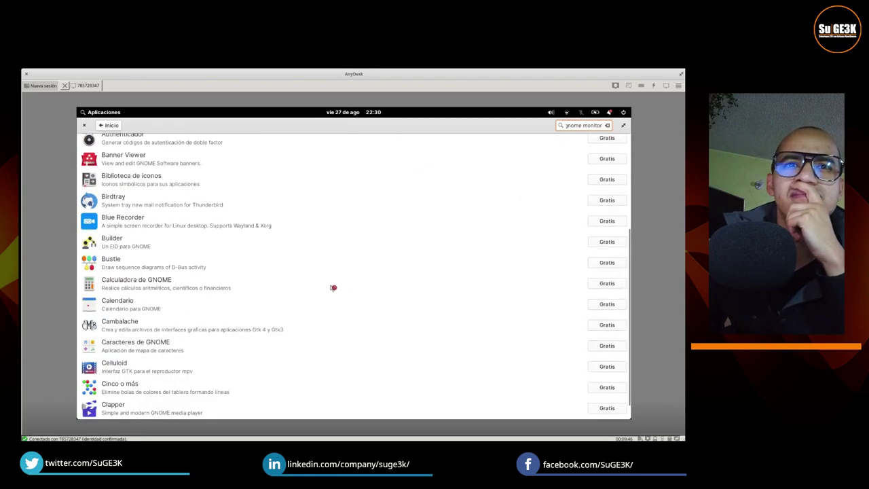
pyautogui.scroll(-10, 334, 288)
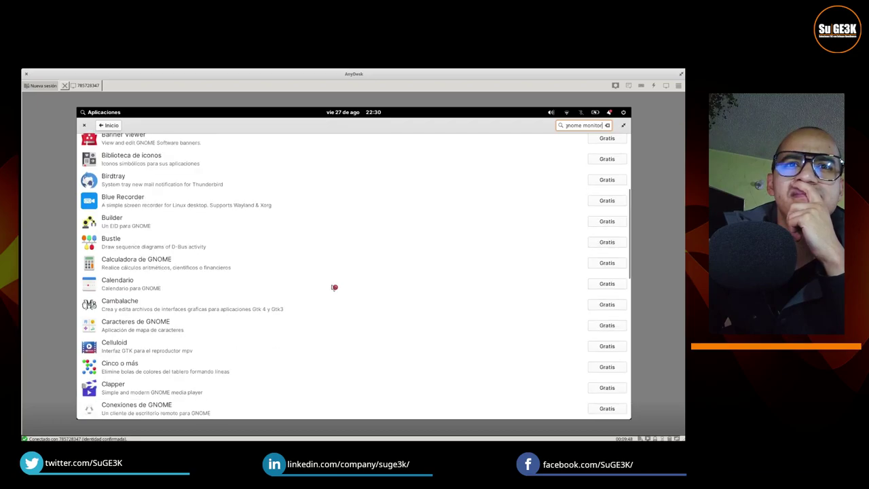
pyautogui.scroll(-10, 334, 287)
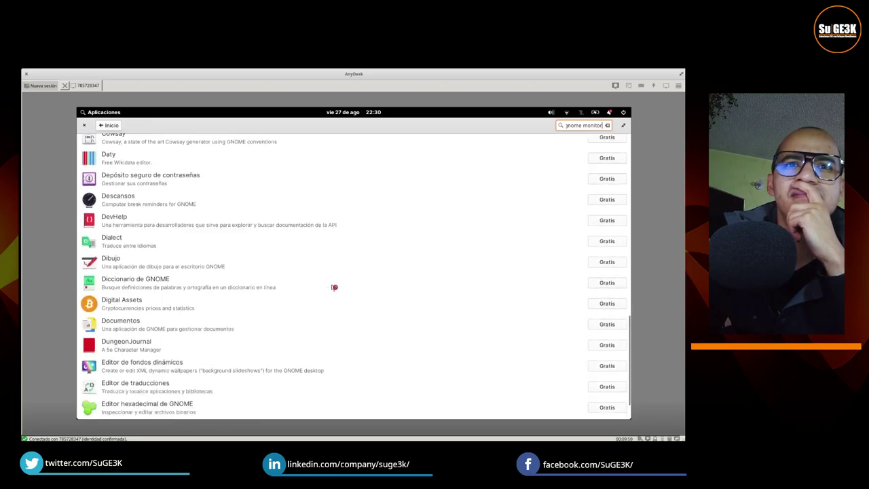
pyautogui.scroll(-10, 334, 287)
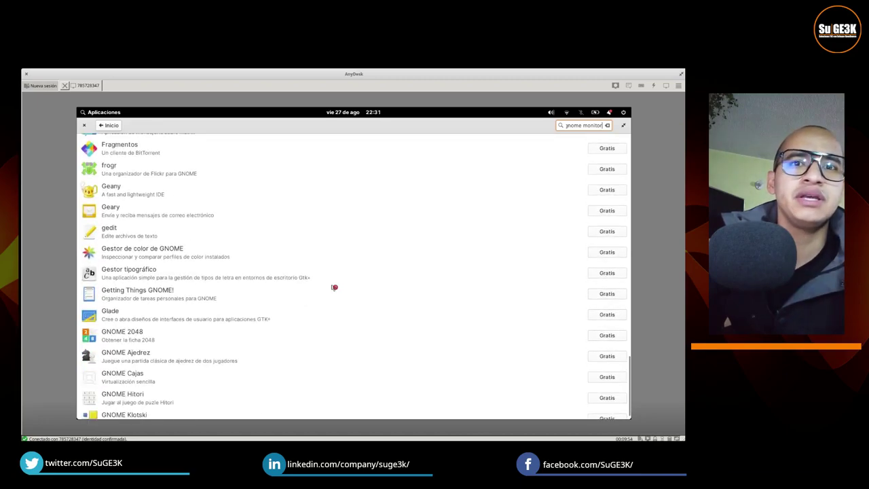
pyautogui.scroll(-10, 334, 288)
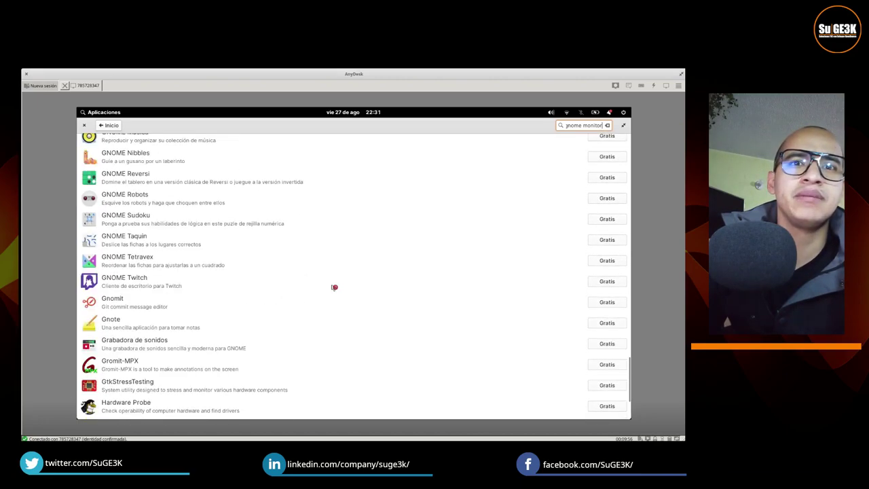
pyautogui.scroll(-8, 334, 288)
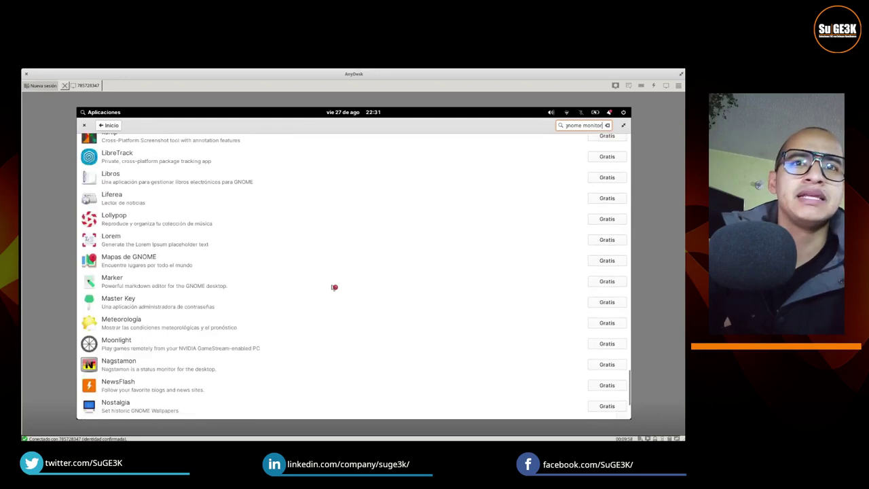
pyautogui.scroll(-8, 334, 287)
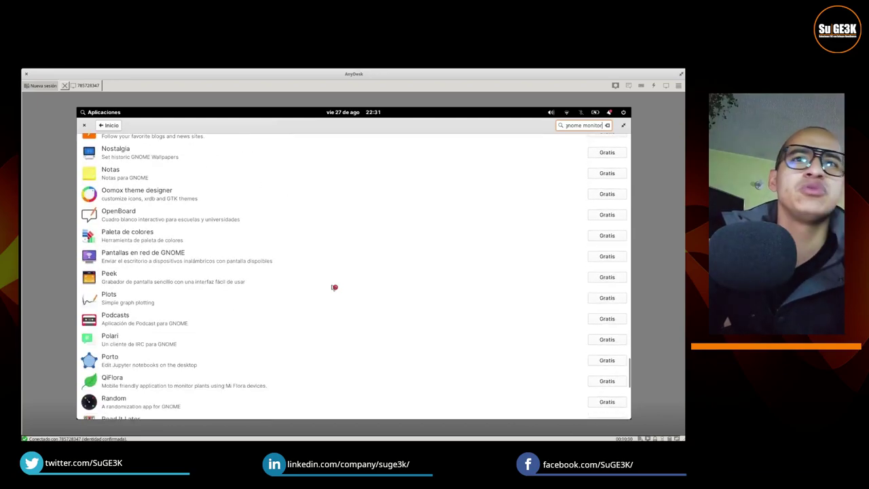
pyautogui.scroll(-3, 334, 287)
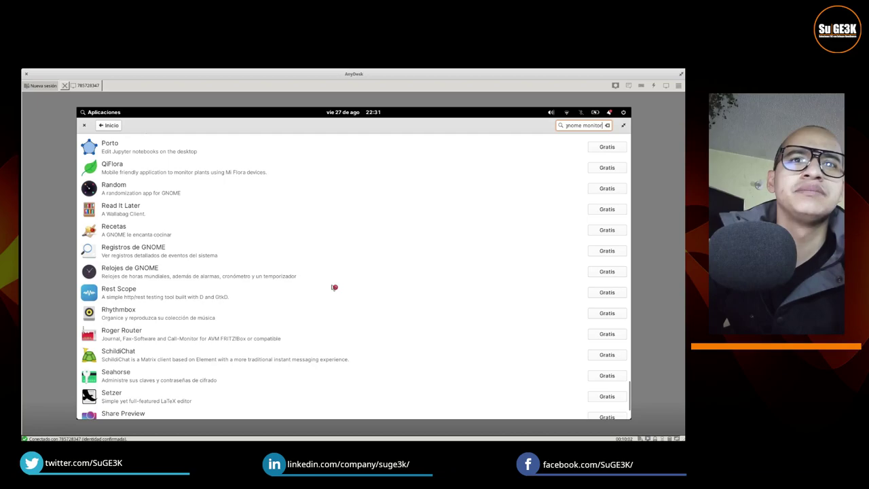
pyautogui.scroll(-5, 334, 287)
pyautogui.scroll(-6, 334, 287)
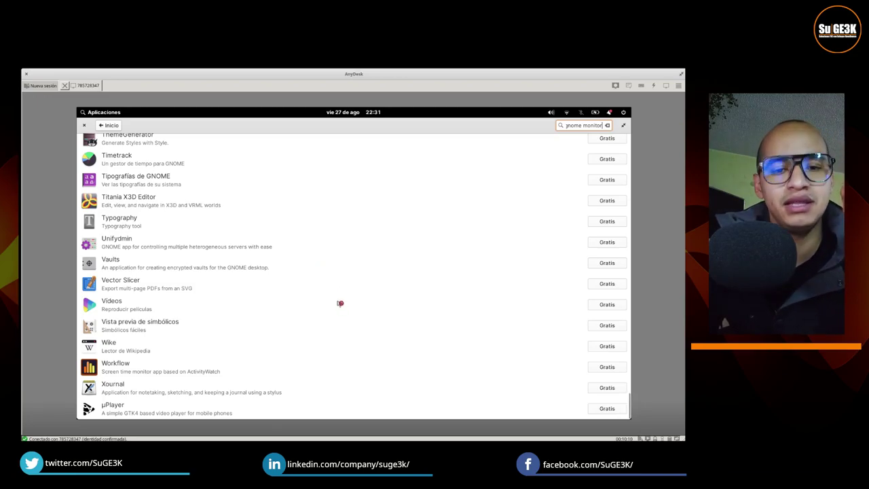
pyautogui.scroll(3, 340, 303)
pyautogui.scroll(12, 341, 303)
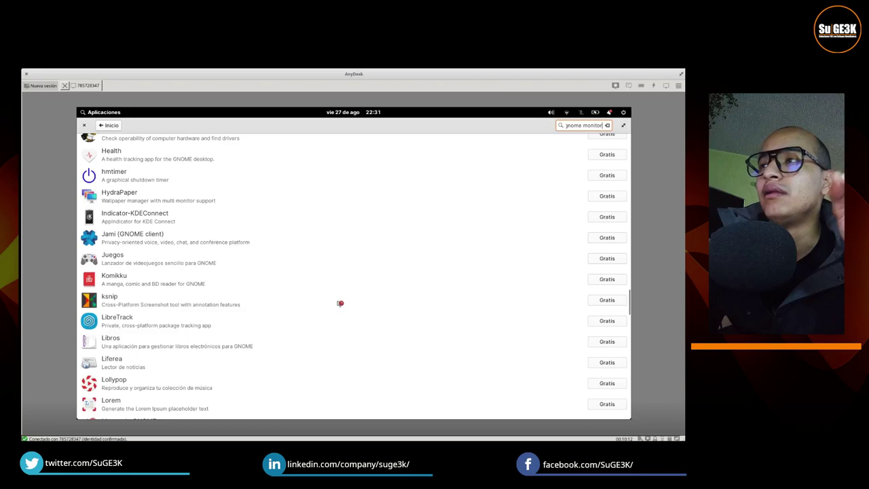
pyautogui.scroll(4, 340, 303)
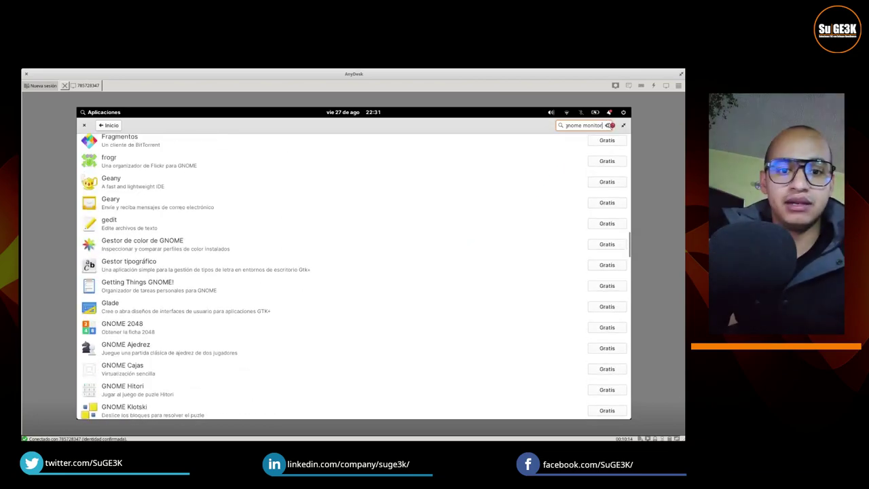
# Step: Replace the search with "taskmgr" to look for a task manager, and clear the query again
pyautogui.click(609, 125)
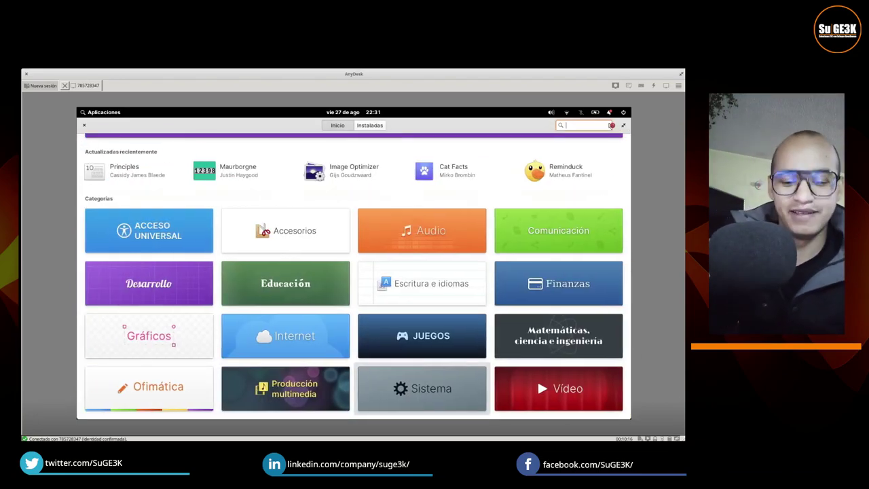
pyautogui.write('taskma')
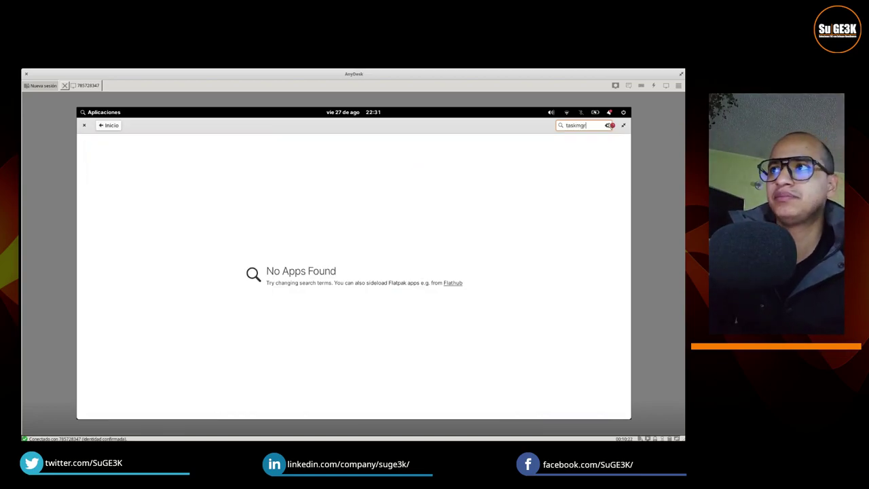
pyautogui.write('r')
pyautogui.press('BackSpace')
pyautogui.press('BackSpace')
pyautogui.press('BackSpace')
pyautogui.press('BackSpace')
pyautogui.press('BackSpace')
pyautogui.press('BackSpace')
pyautogui.press('BackSpace')
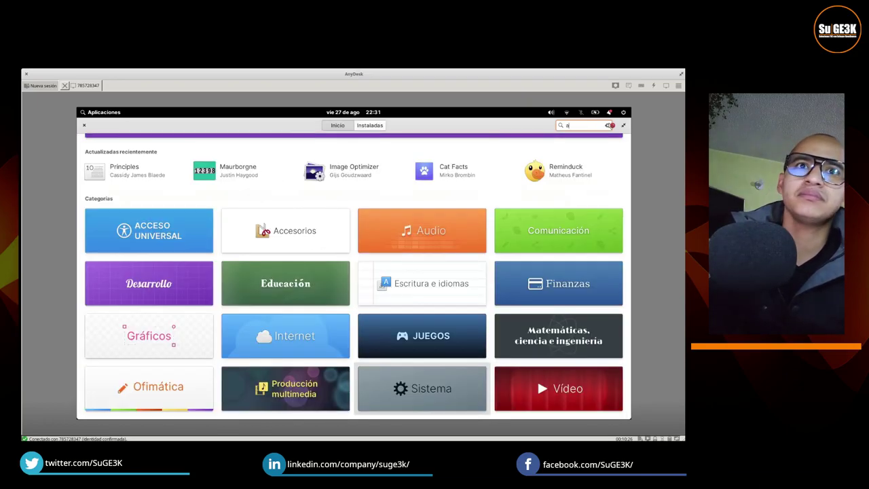
# Step: Search the applications for "administr" to look for an administration tool, and empty the search
pyautogui.write('administrador')
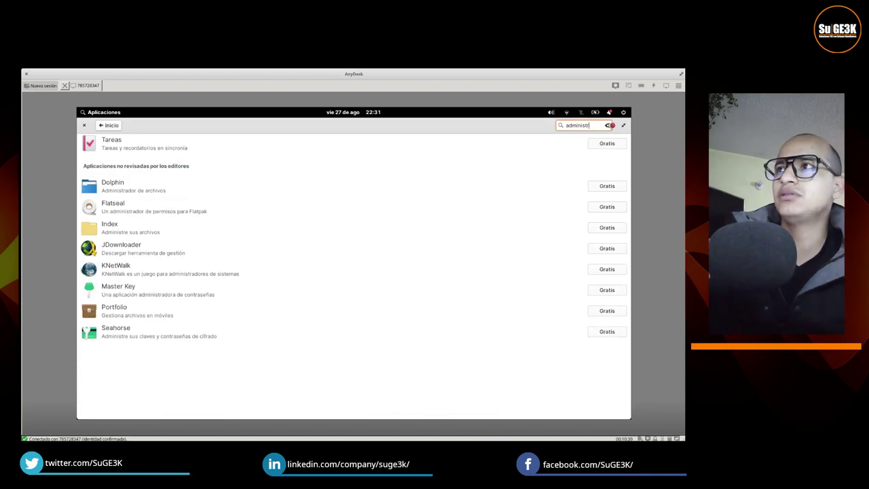
pyautogui.press('BackSpace')
pyautogui.press('BackSpace')
pyautogui.press('BackSpace')
pyautogui.press('BackSpace')
pyautogui.press('BackSpace')
pyautogui.press('BackSpace')
pyautogui.press('BackSpace')
pyautogui.press('BackSpace')
pyautogui.press('BackSpace')
# Step: Search for "procesos", examine the draw.io details page, and go back to clear the search
pyautogui.write('procesos')
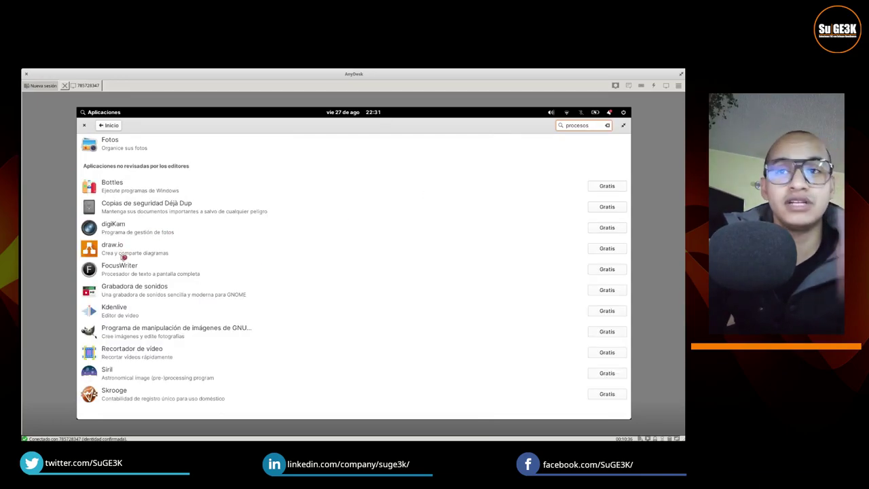
pyautogui.click(123, 257)
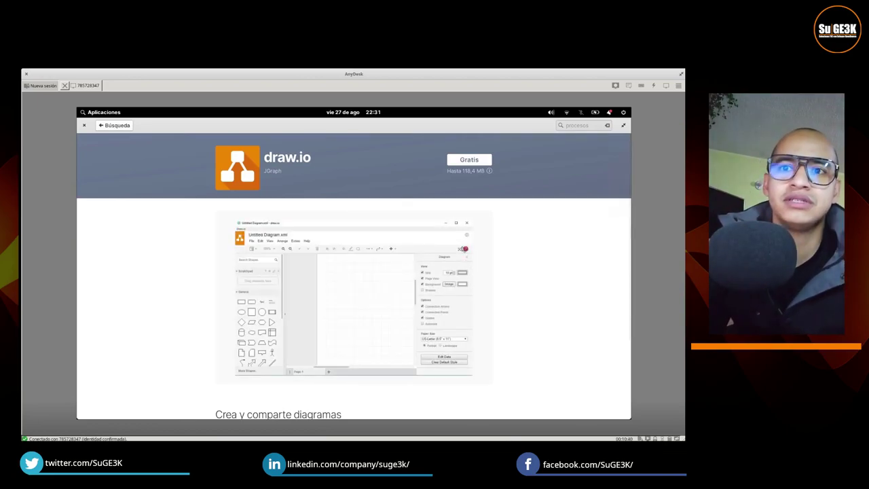
pyautogui.scroll(-3, 462, 272)
pyautogui.scroll(1, 407, 303)
pyautogui.scroll(2, 364, 302)
pyautogui.scroll(-2, 359, 305)
pyautogui.scroll(2, 154, 207)
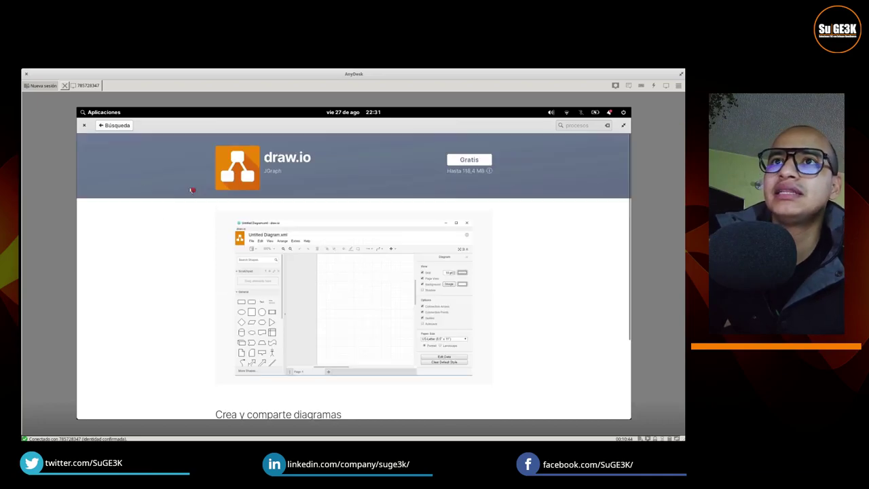
pyautogui.scroll(-2, 490, 298)
pyautogui.scroll(2, 490, 297)
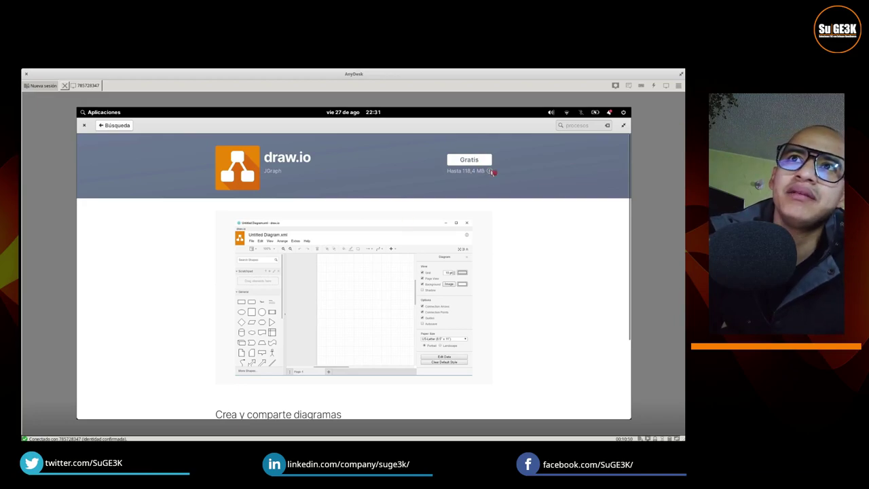
pyautogui.click(112, 125)
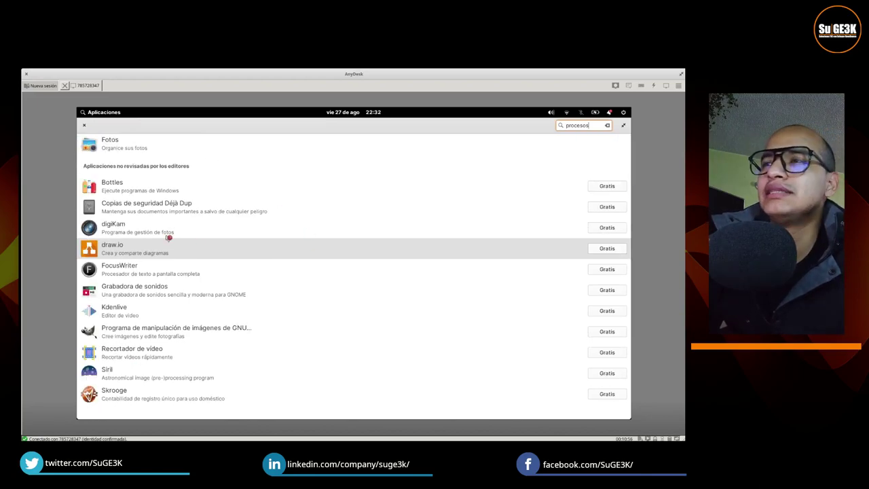
pyautogui.click(607, 127)
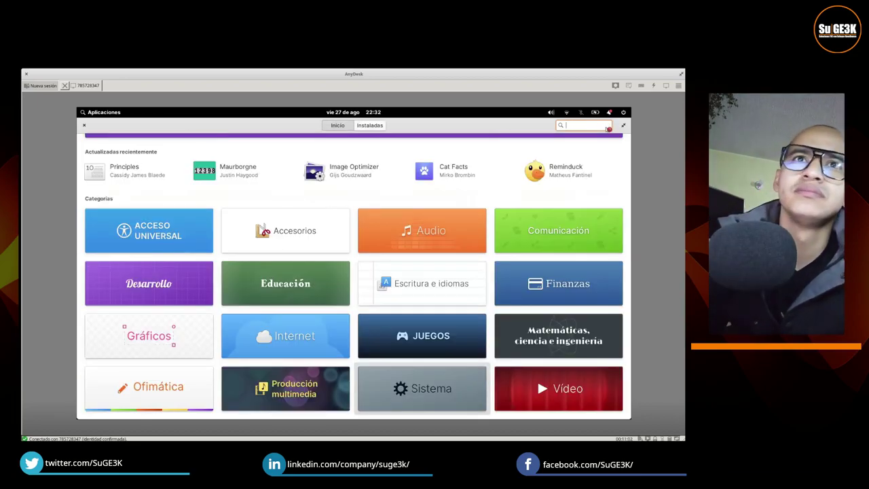
# Step: Search the applications for "eventos", examine the Registros de GNOME details page, and return to the results
pyautogui.write('eventos')
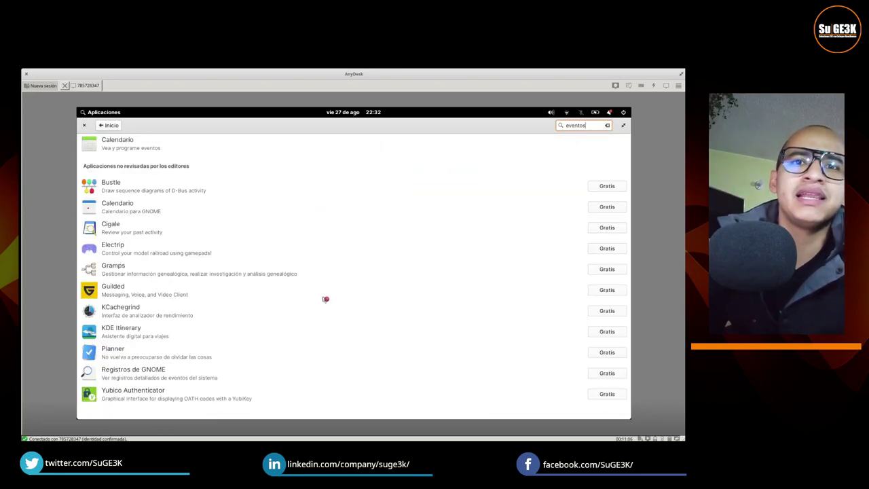
pyautogui.click(175, 373)
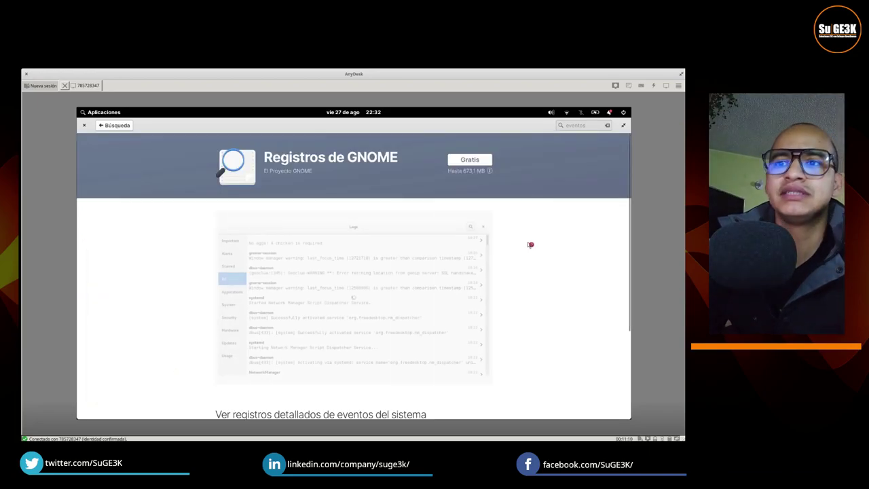
pyautogui.scroll(-3, 530, 245)
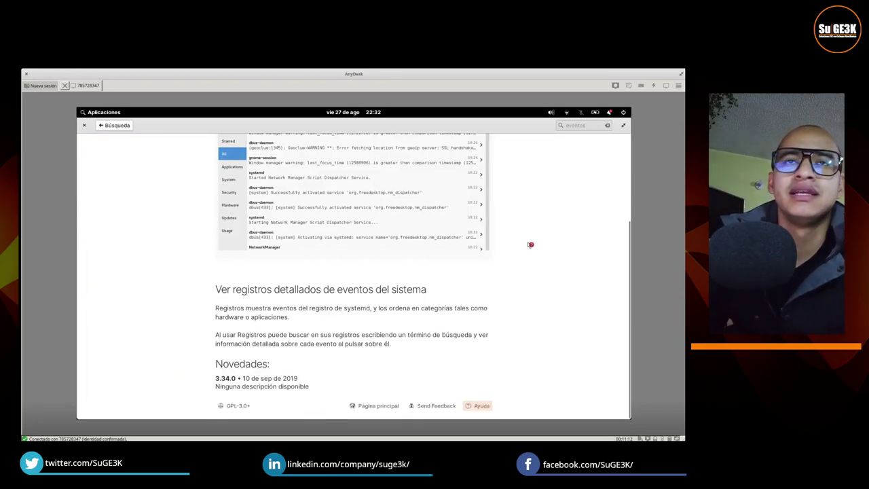
pyautogui.scroll(3, 530, 244)
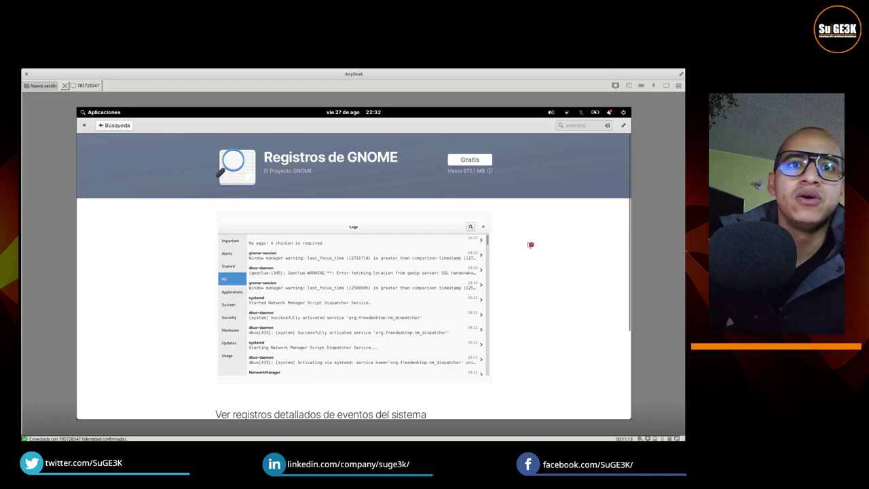
pyautogui.click(127, 128)
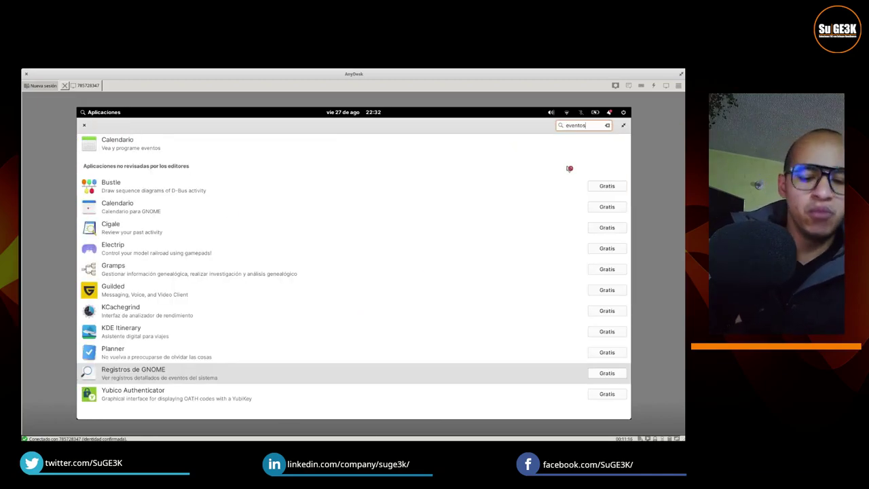
# Step: Replace the search with "monitor" and look through the results for a system monitor
pyautogui.click(607, 125)
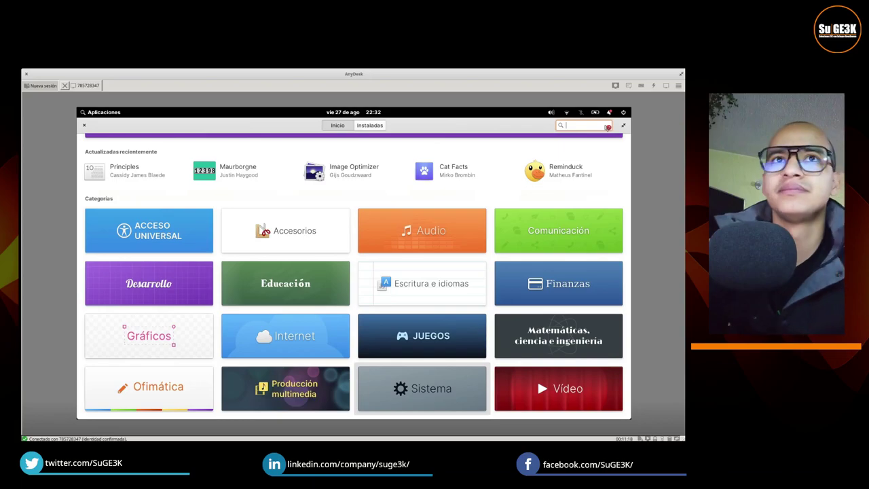
pyautogui.write('monitor')
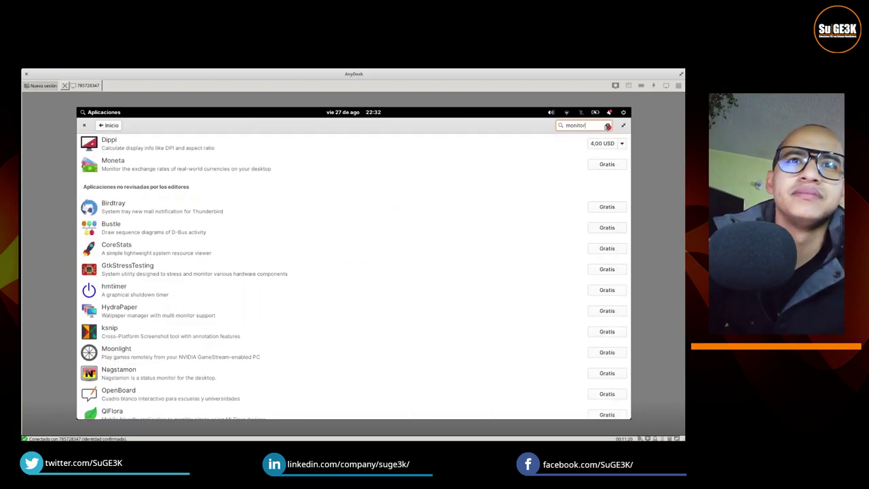
pyautogui.scroll(-3, 302, 281)
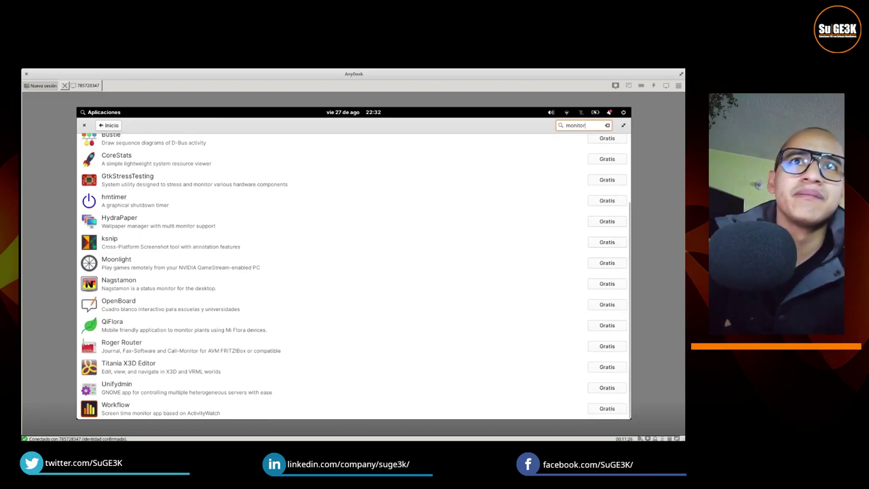
# Step: Open the Terminal from the Herramientas del sistema category and briefly highlight the host name in its prompt
pyautogui.click(111, 112)
pyautogui.click(110, 149)
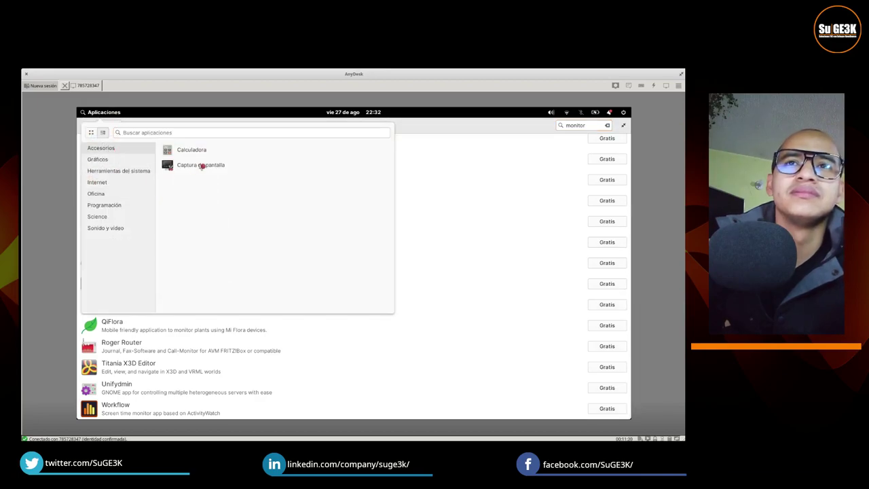
pyautogui.moveTo(136, 170)
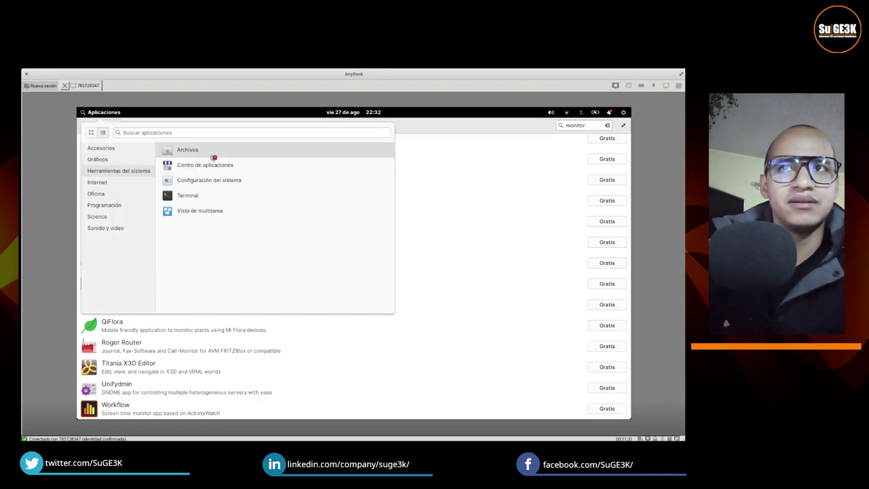
pyautogui.click(214, 195)
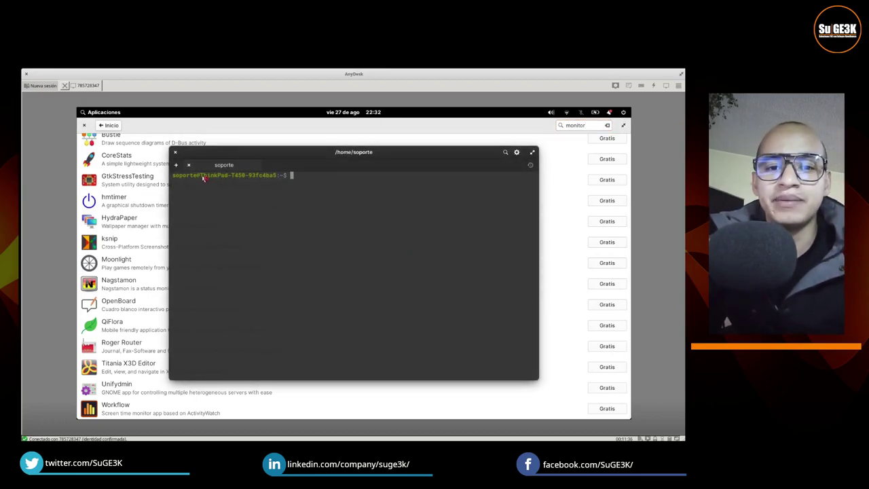
pyautogui.moveTo(202, 176); pyautogui.dragTo(276, 176)
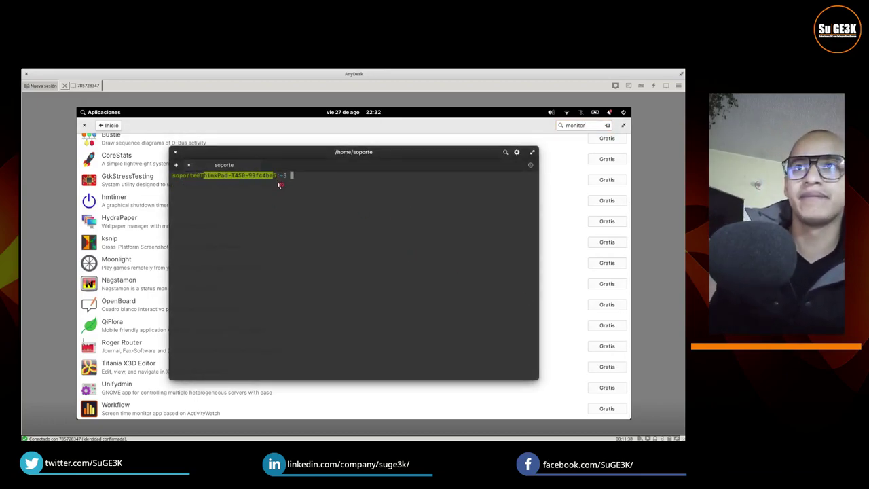
pyautogui.click(279, 185)
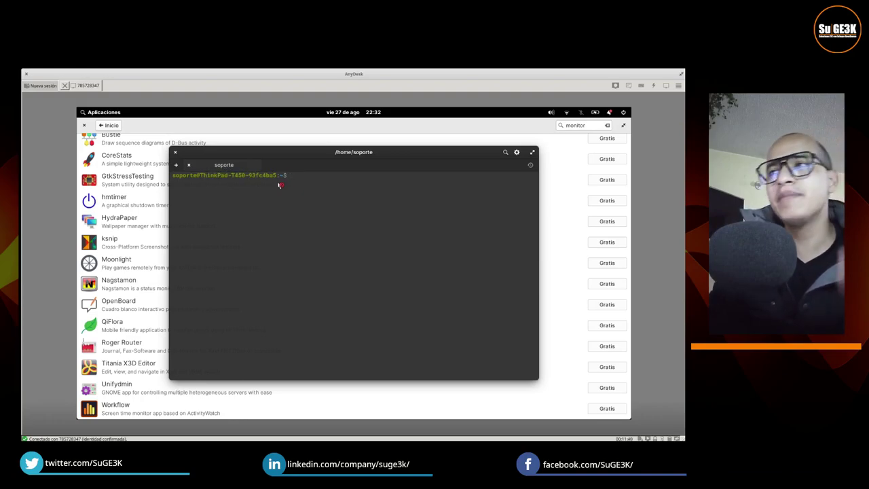
# Step: Run "sudo apt search gnome- | grep monitor" and authorize it with the account password
pyautogui.write('sudo apt ')
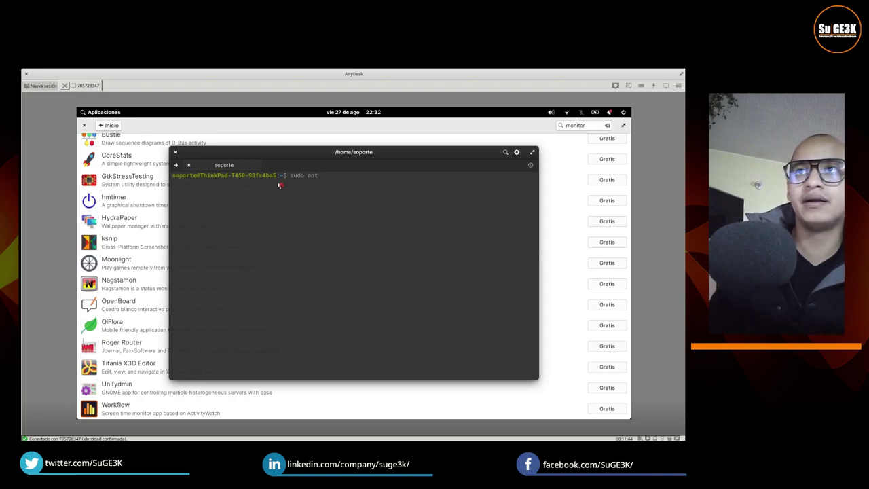
pyautogui.write('search')
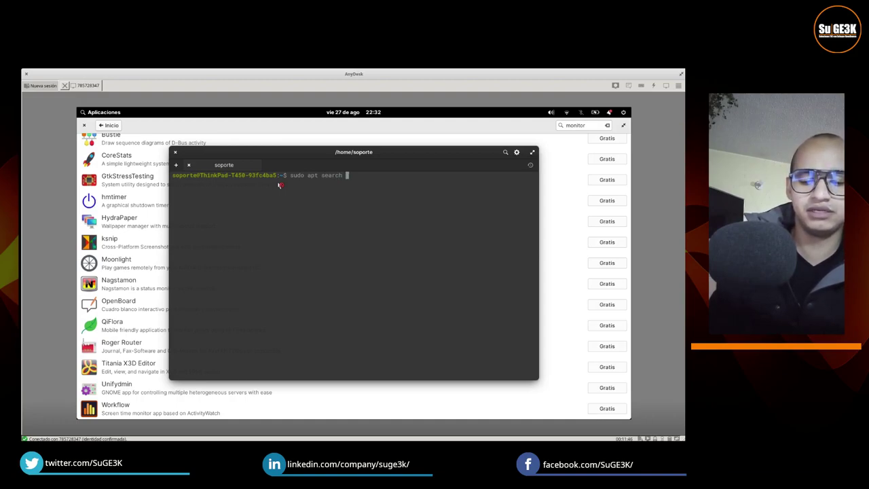
pyautogui.write(' gnome- | grep monitor')
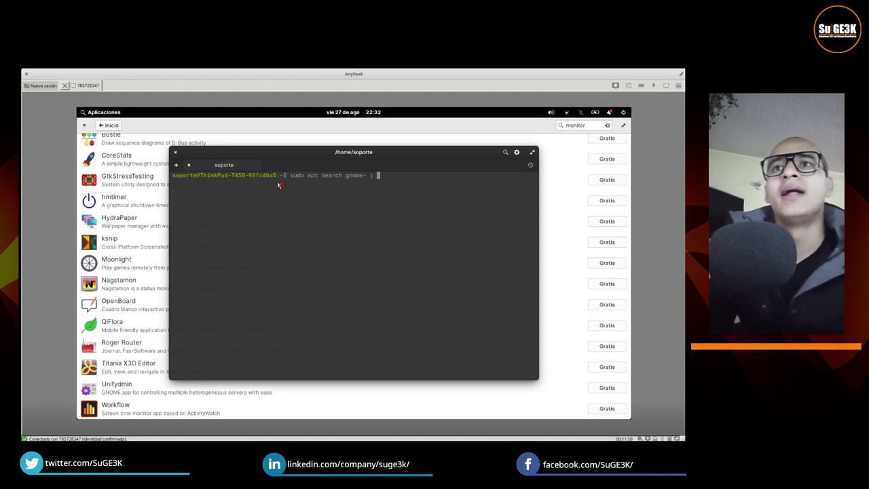
pyautogui.press('Return')
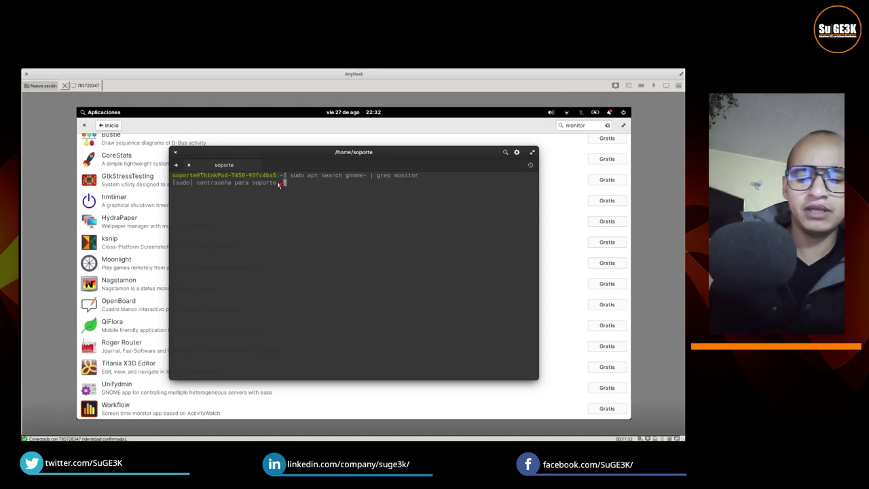
pyautogui.write('******')
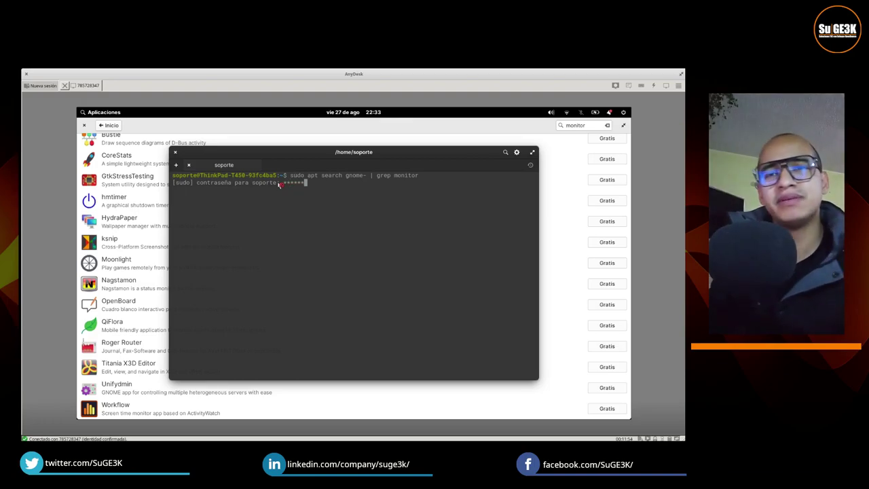
pyautogui.write('****')
pyautogui.press('Return')
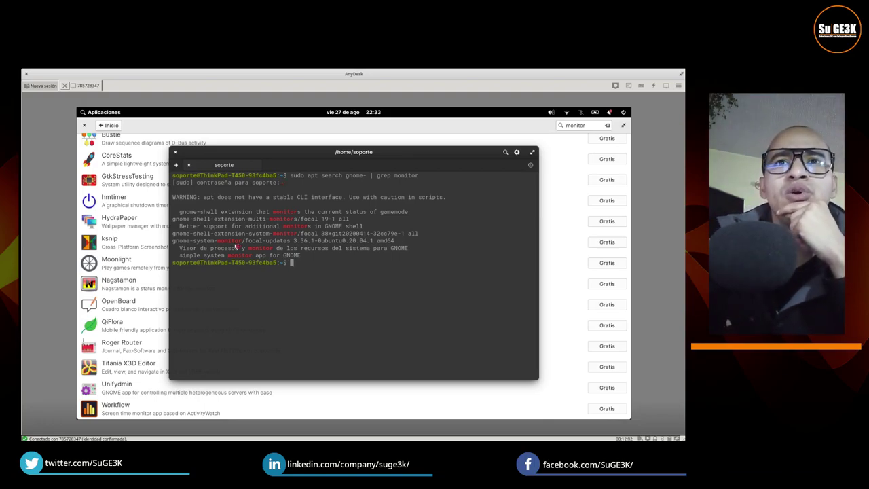
# Step: Copy the package name gnome-system-monitor from the terminal output and search Centro de aplicaciones for it in place of the old query
pyautogui.moveTo(242, 241); pyautogui.dragTo(174, 243)
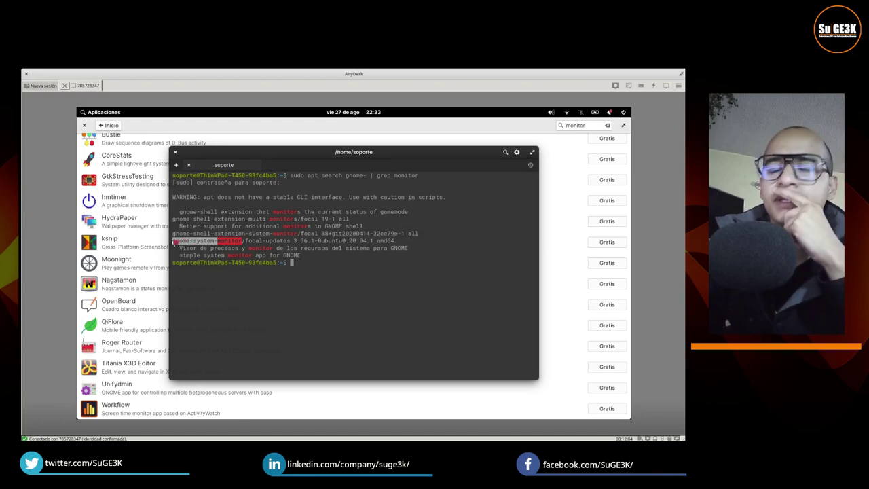
pyautogui.rightClick(178, 241)
pyautogui.click(227, 267)
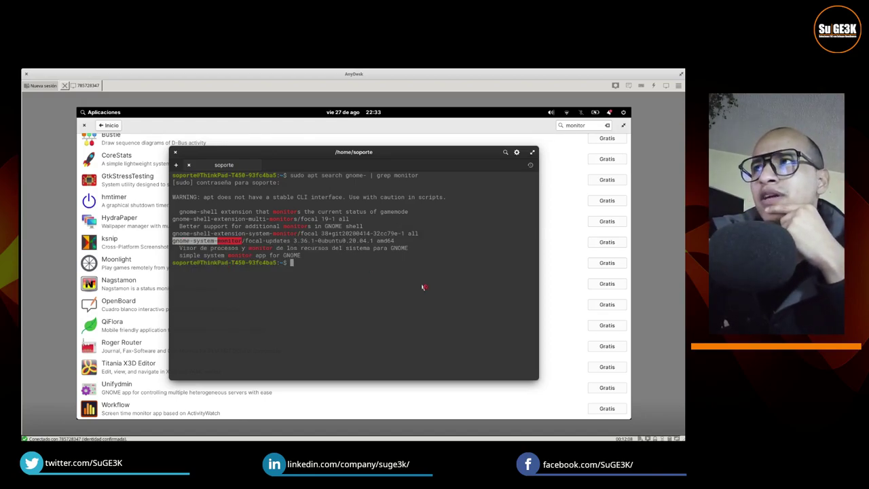
pyautogui.click(602, 128)
pyautogui.rightClick(583, 126)
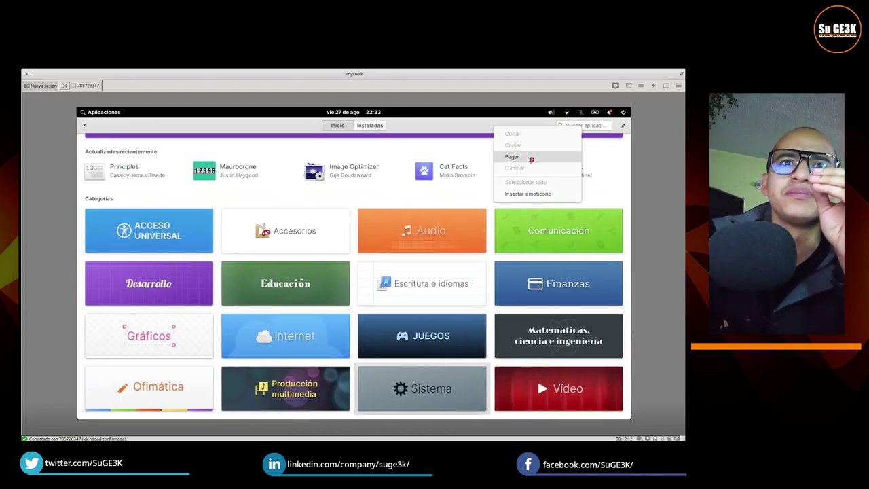
pyautogui.click(512, 156)
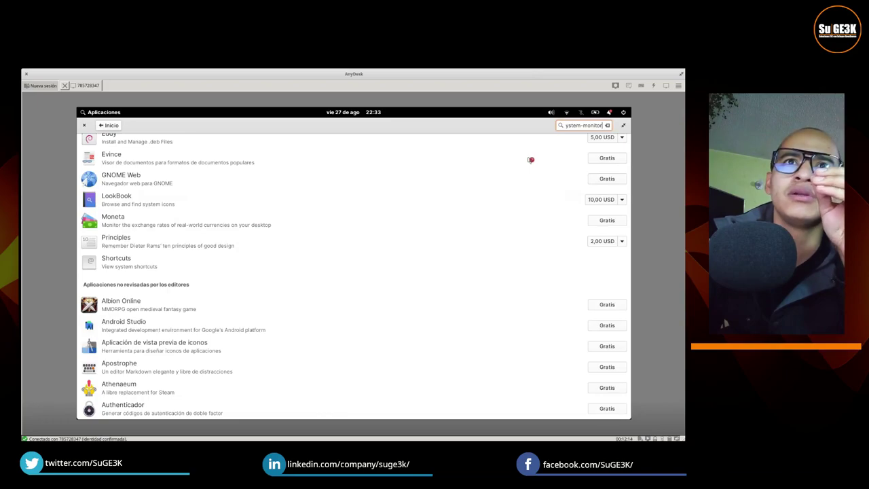
# Step: Examine the result list for a GNOME system monitor, checking the Conexiones de GNOME entry and returning to the list
pyautogui.scroll(3, 526, 204)
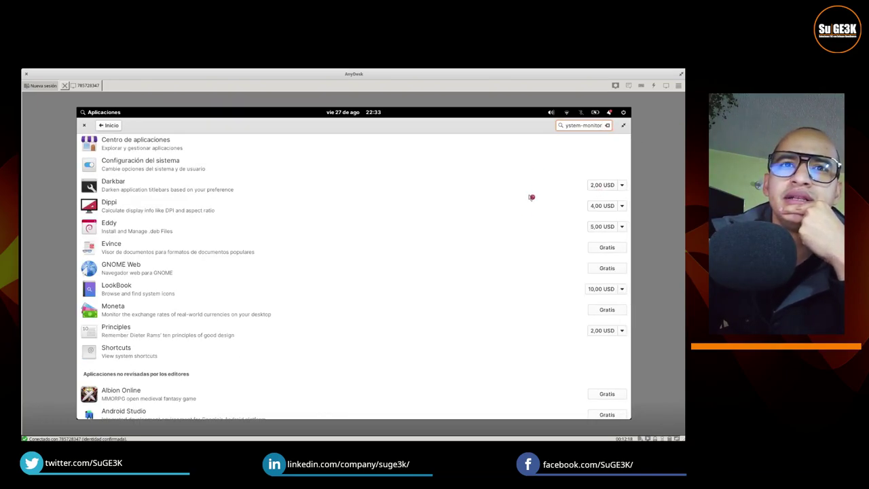
pyautogui.scroll(-6, 532, 197)
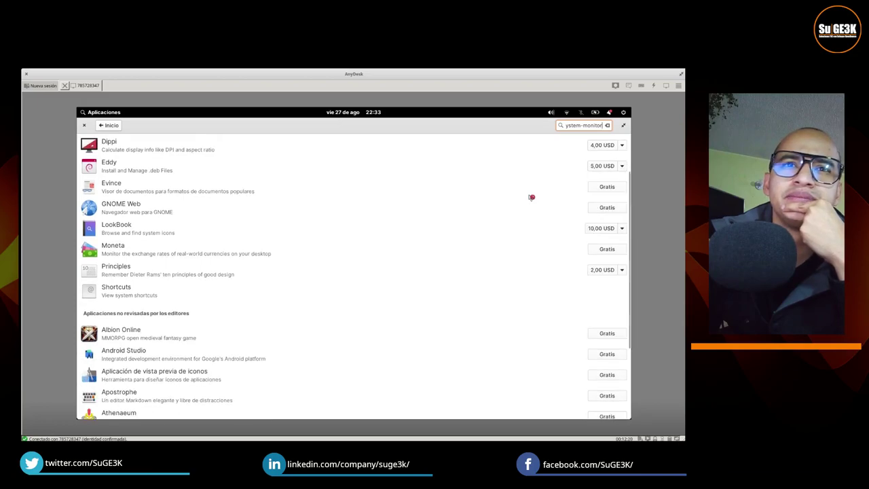
pyautogui.scroll(-5, 532, 197)
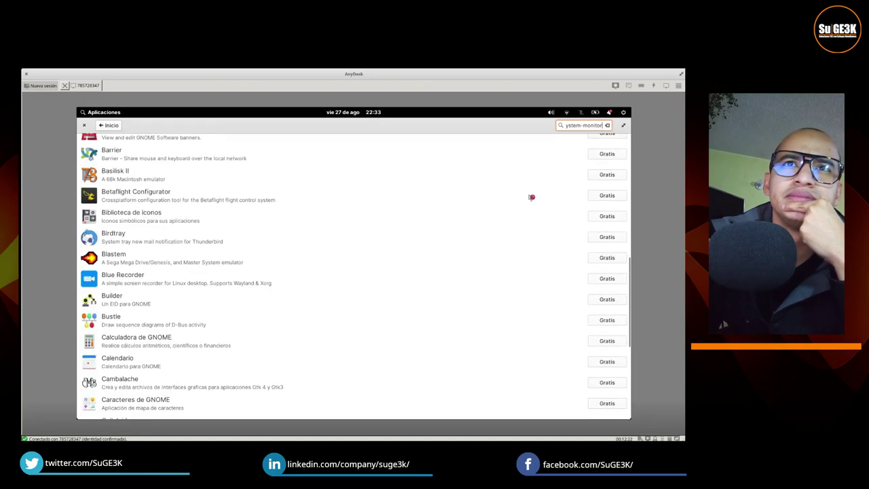
pyautogui.scroll(-5, 531, 197)
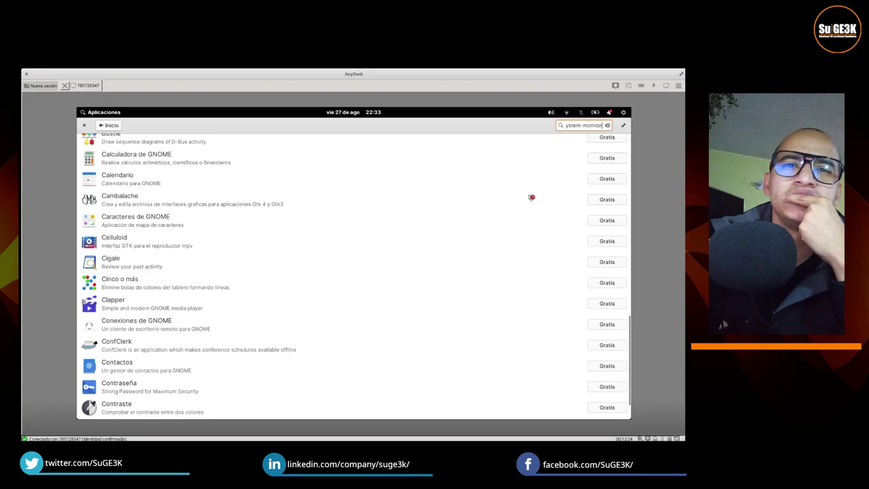
pyautogui.scroll(-2, 531, 197)
pyautogui.scroll(-3, 531, 197)
pyautogui.scroll(-3, 532, 196)
pyautogui.scroll(5, 532, 197)
pyautogui.scroll(2, 532, 196)
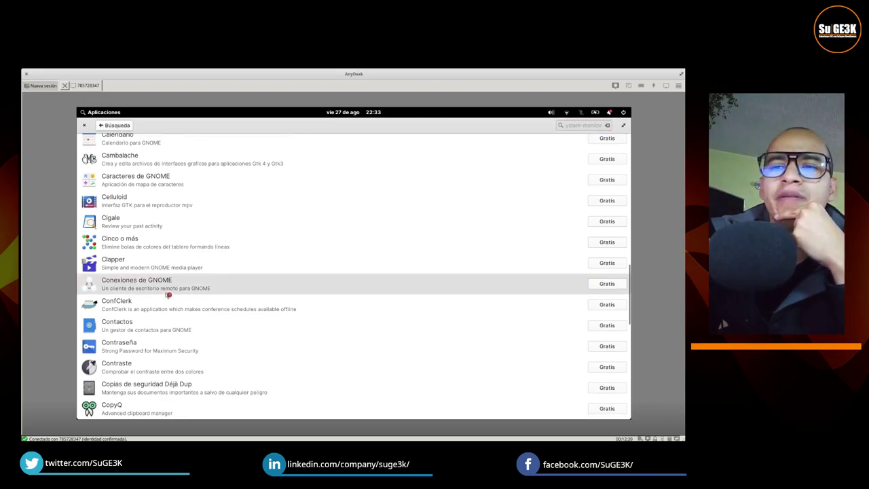
pyautogui.click(169, 295)
pyautogui.click(125, 126)
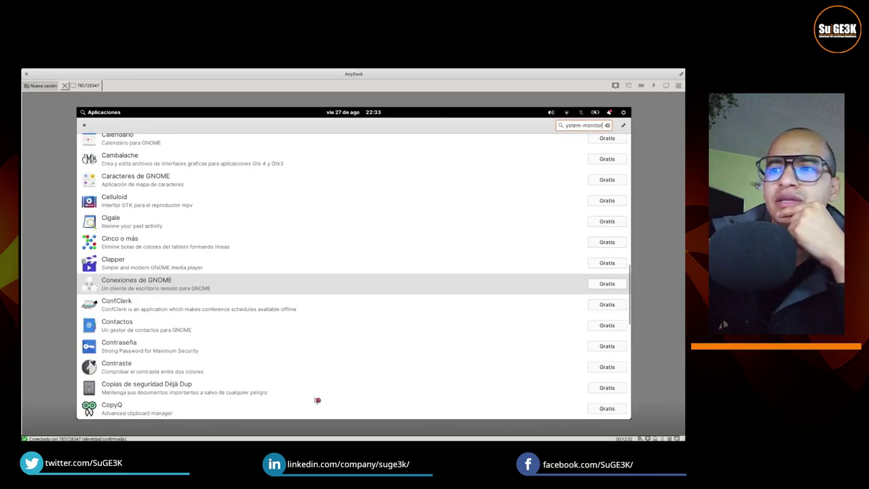
# Step: Switch back to the Terminal, recall the apt search command, and replace its grep filter so it targets gnome-system-monitor
pyautogui.moveTo(268, 415)
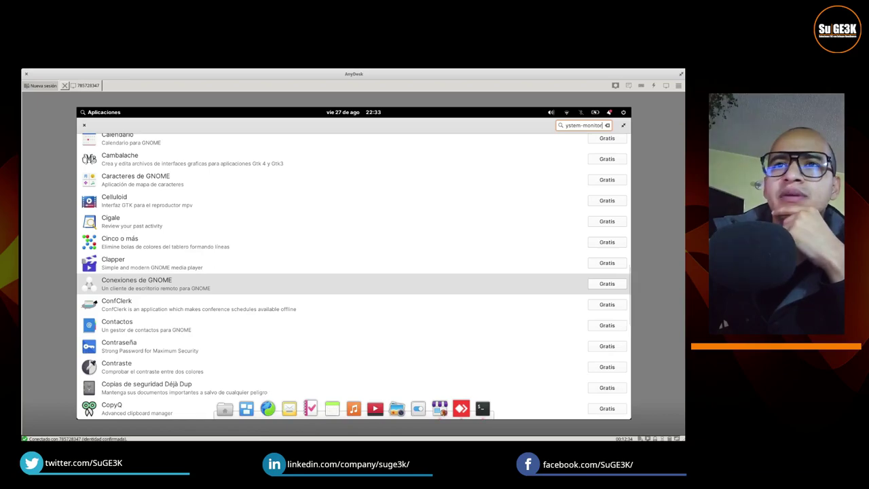
pyautogui.click(482, 408)
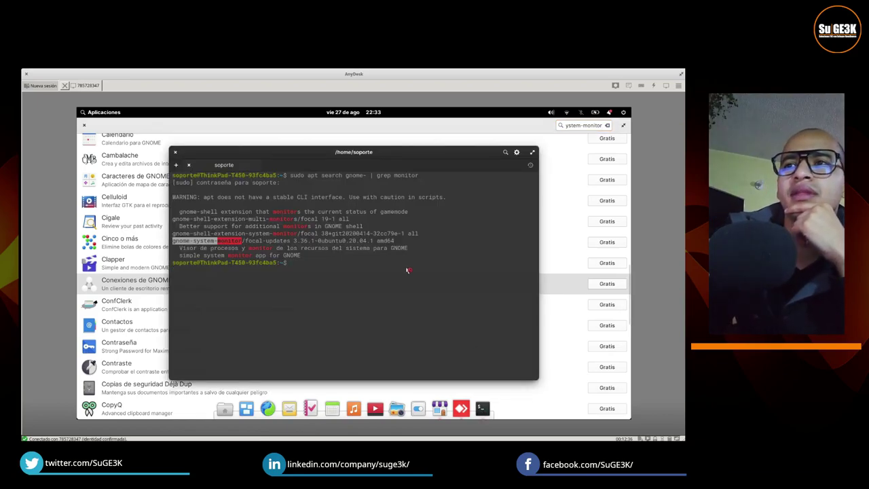
pyautogui.press('Up')
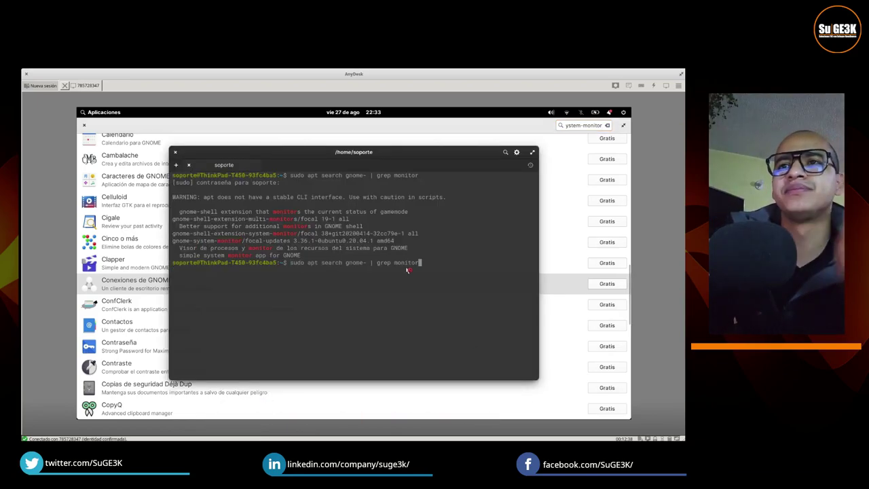
pyautogui.press('BackSpace')
pyautogui.press('BackSpace')
pyautogui.press('BackSpace')
pyautogui.press('BackSpace')
pyautogui.press('BackSpace')
pyautogui.press('BackSpace')
pyautogui.press('BackSpace')
pyautogui.press('BackSpace')
pyautogui.press('BackSpace')
pyautogui.press('BackSpace')
pyautogui.press('BackSpace')
pyautogui.press('BackSpace')
pyautogui.press('BackSpace')
pyautogui.press('BackSpace')
pyautogui.press('BackSpace')
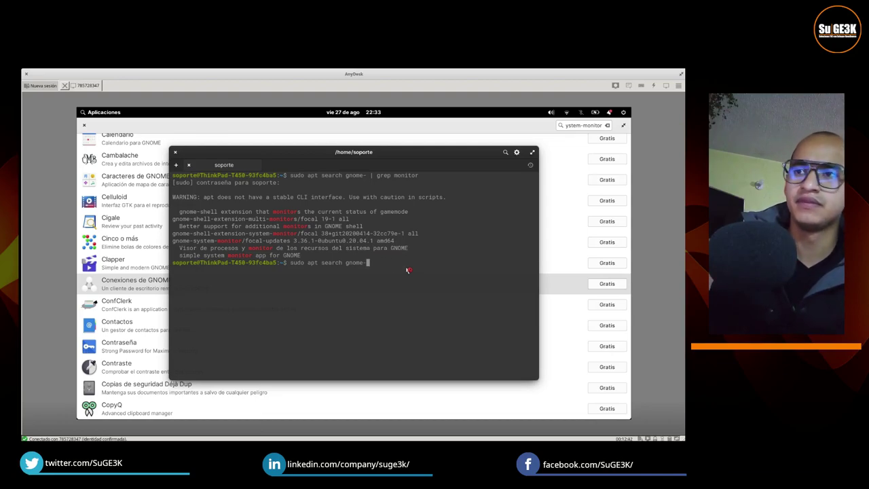
pyautogui.write('system-monitor')
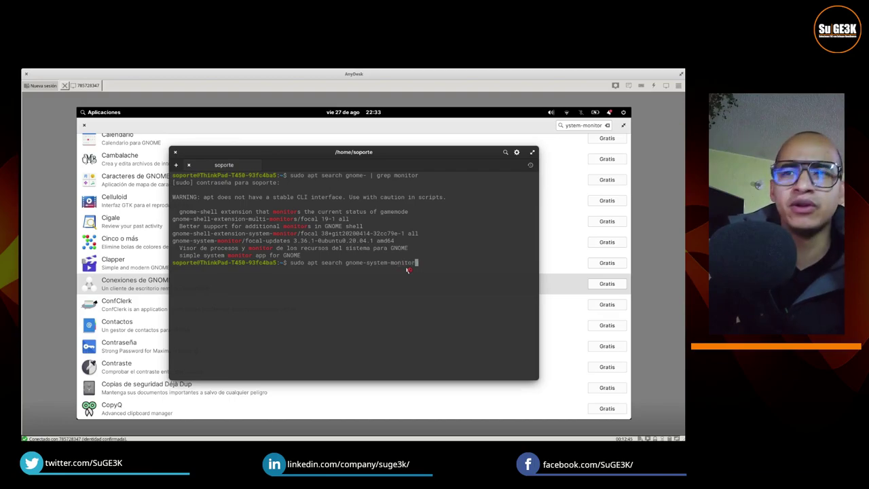
# Step: Remove the search subcommand from the apt command for gnome-system-monitor
pyautogui.press('Home')
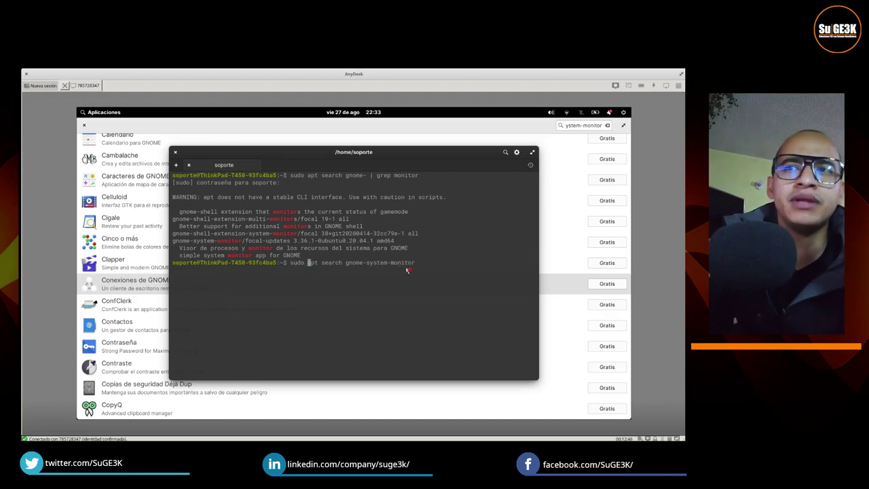
pyautogui.press('Delete')
pyautogui.press('Delete')
pyautogui.press('Delete')
pyautogui.press('Delete')
pyautogui.press('Delete')
pyautogui.press('Delete')
pyautogui.press('Delete')
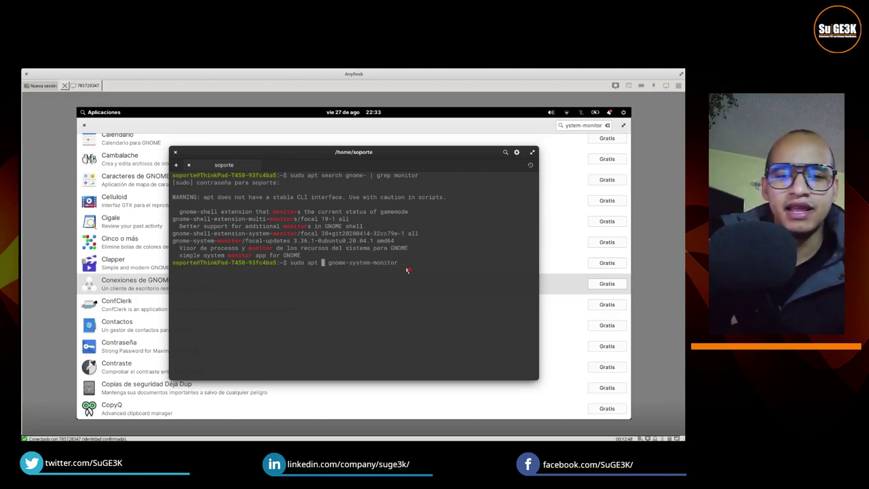